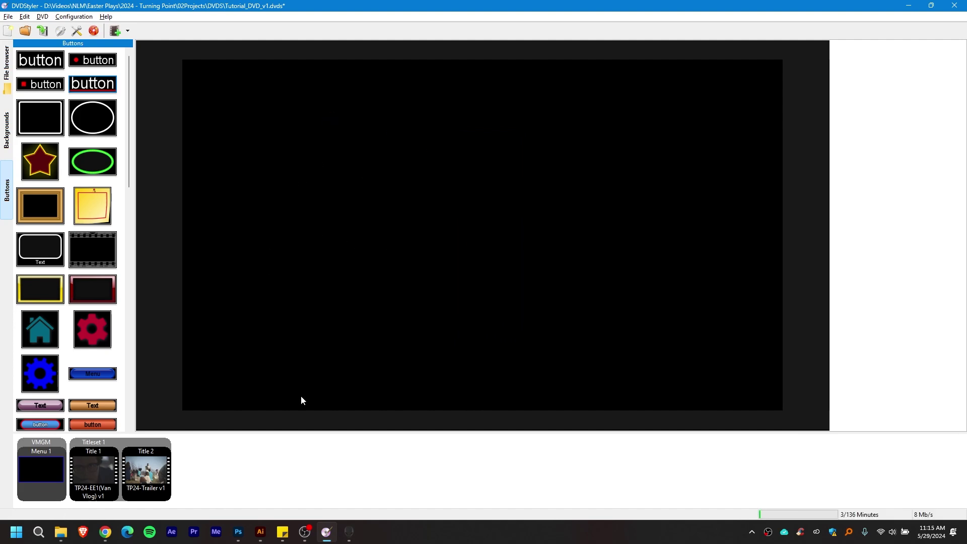
# Step: Switch to Photoshop and set the tracking of the "T" in "Turning" to -40 in the Bloopers text layer
pyautogui.click(238, 532)
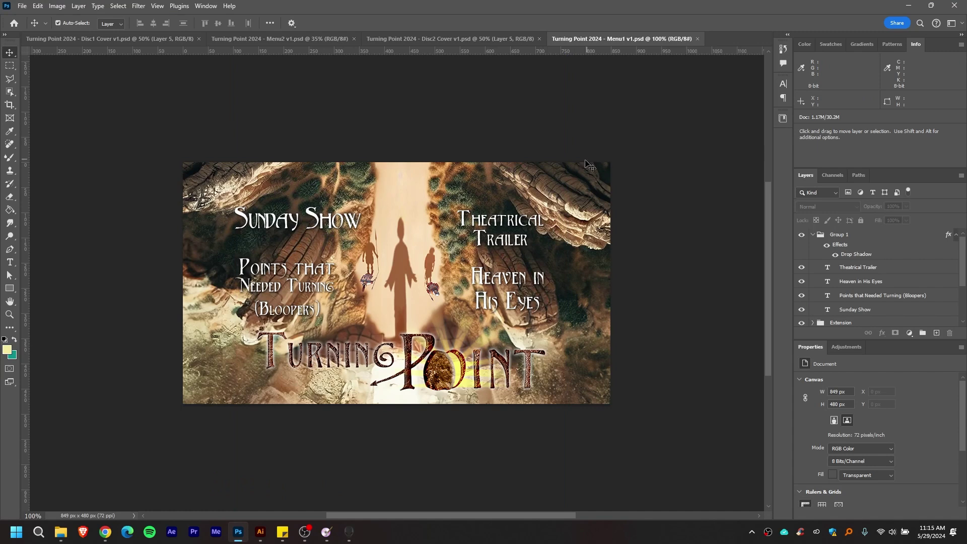
pyautogui.click(297, 285)
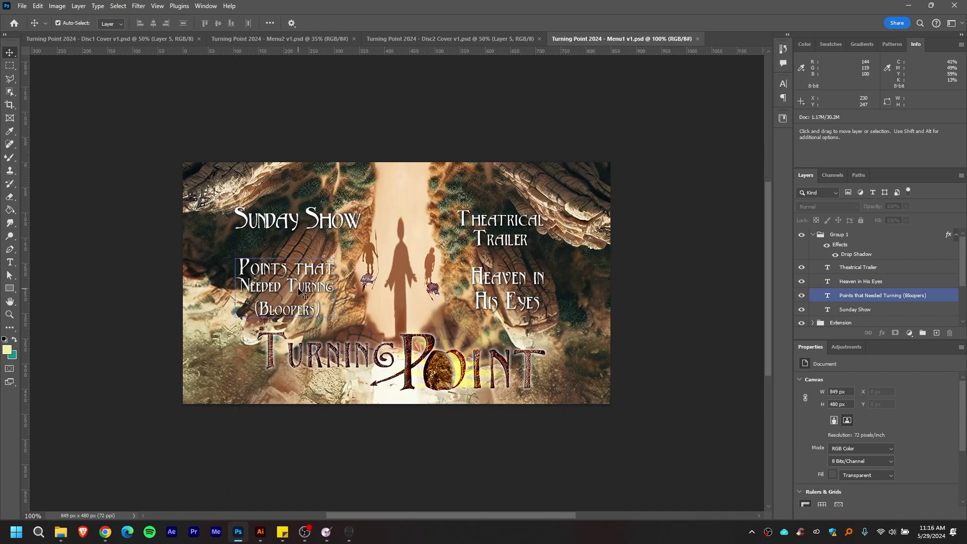
pyautogui.doubleClick(299, 292)
pyautogui.moveTo(297, 288); pyautogui.dragTo(289, 286)
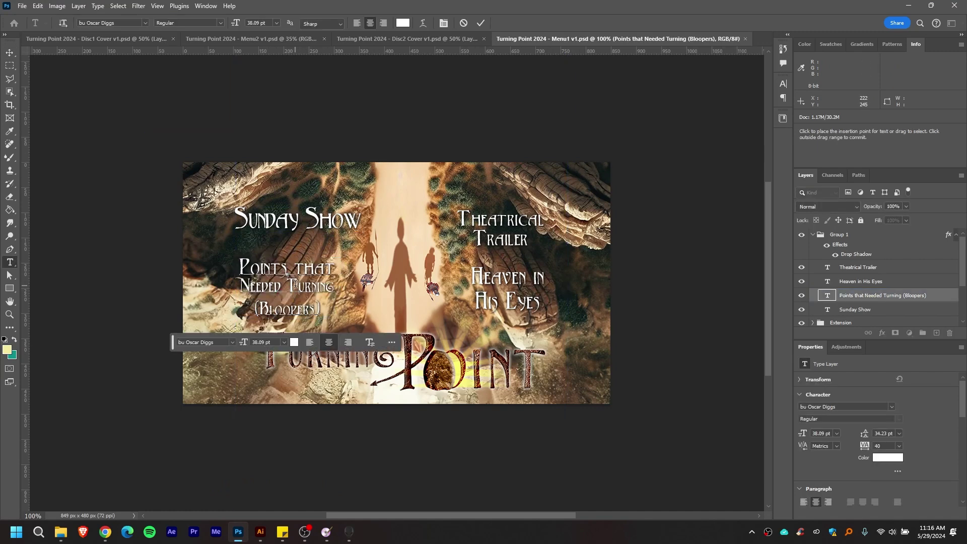
pyautogui.click(783, 84)
pyautogui.moveTo(728, 121); pyautogui.dragTo(710, 130)
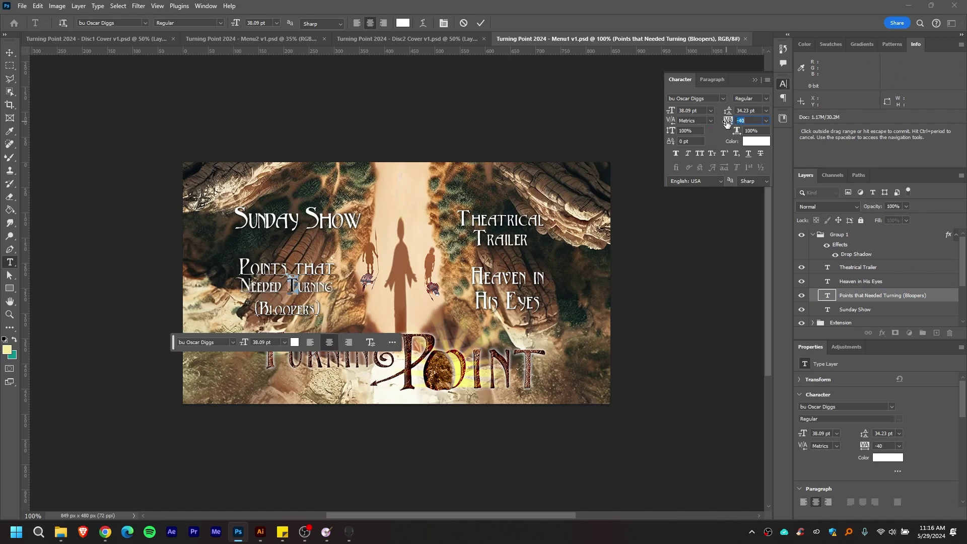
pyautogui.click(755, 80)
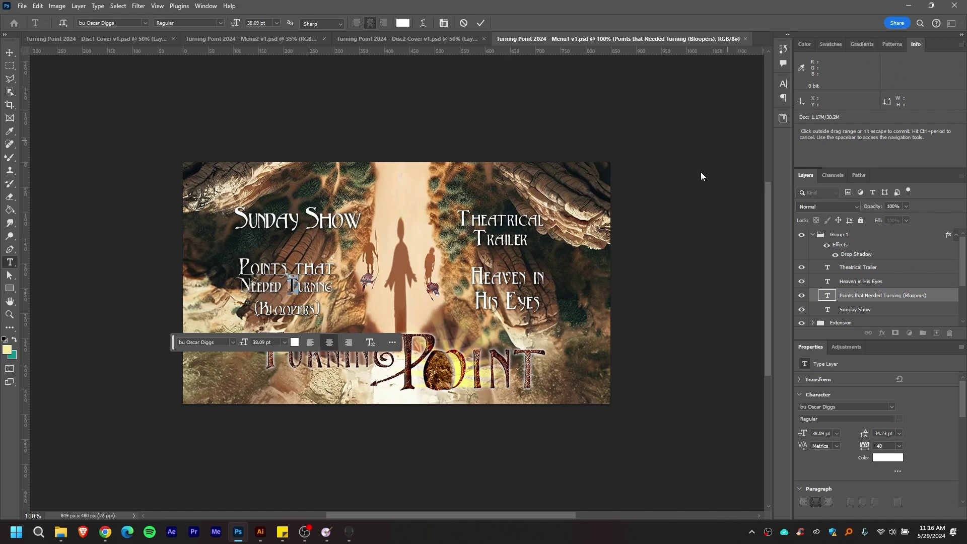
pyautogui.hotkey('ctrl', 'Return')
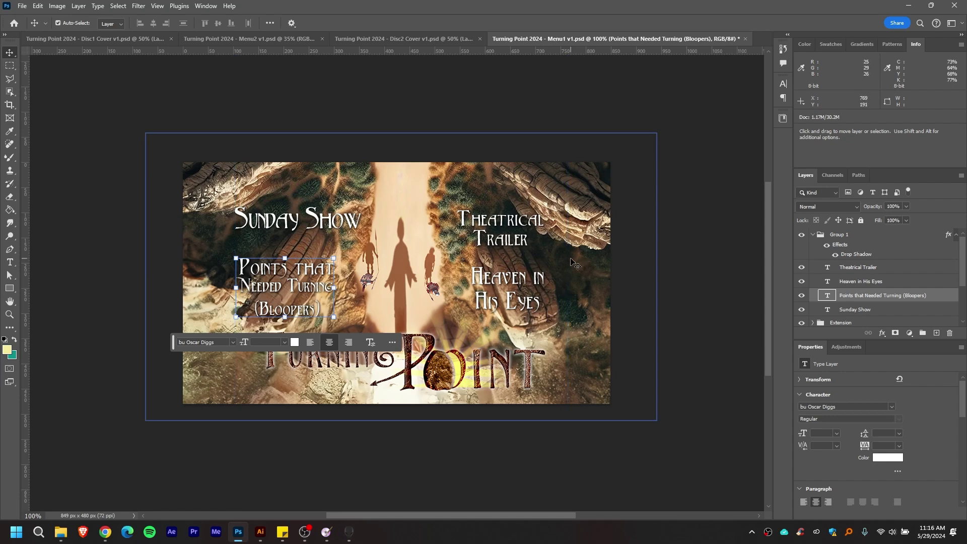
# Step: Save the menu document and export it as "Turning Point 2024 - Menu1 v1.jpg" in the Menus folder, replacing the existing file
pyautogui.scroll(4, 549, 261)
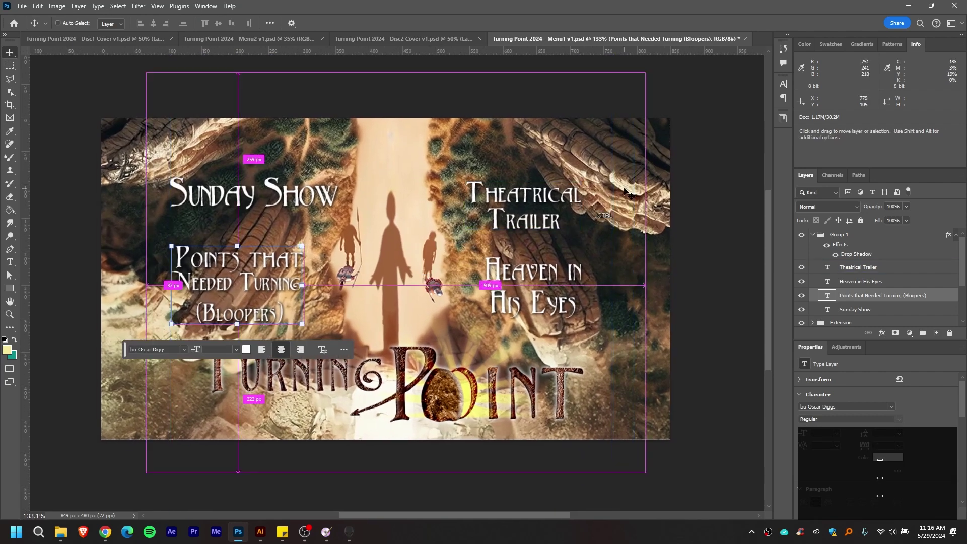
pyautogui.hotkey('ctrl', 's')
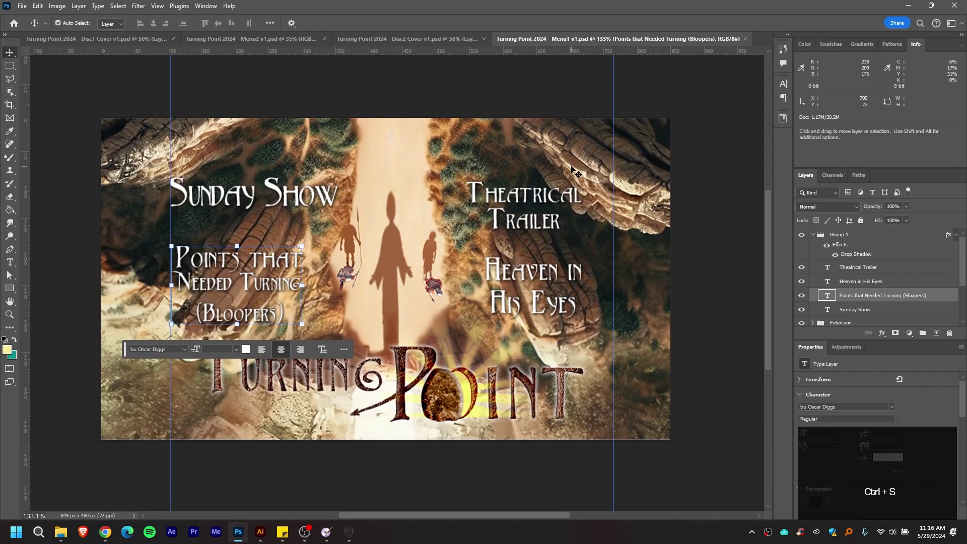
pyautogui.hotkey('ctrl', 'shift', 'alt', 'w')
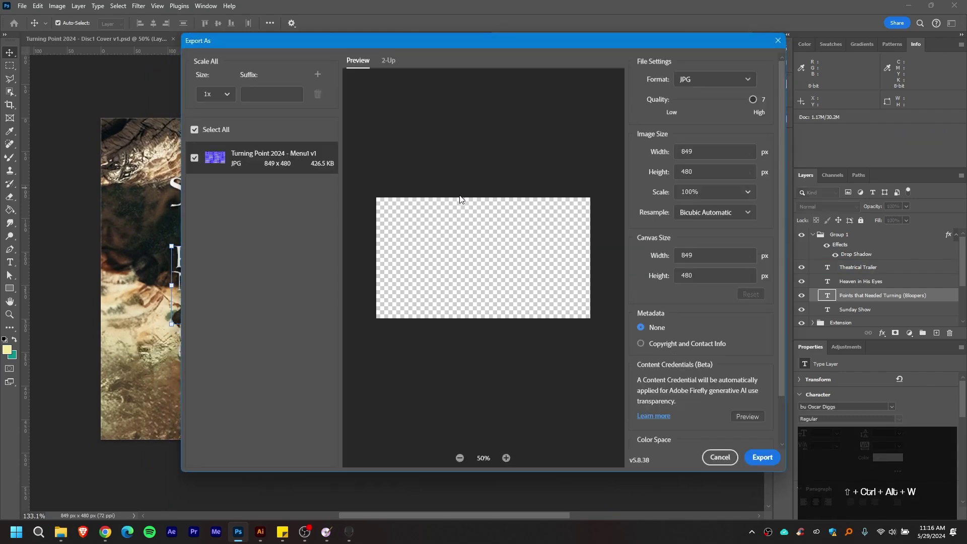
pyautogui.click(763, 457)
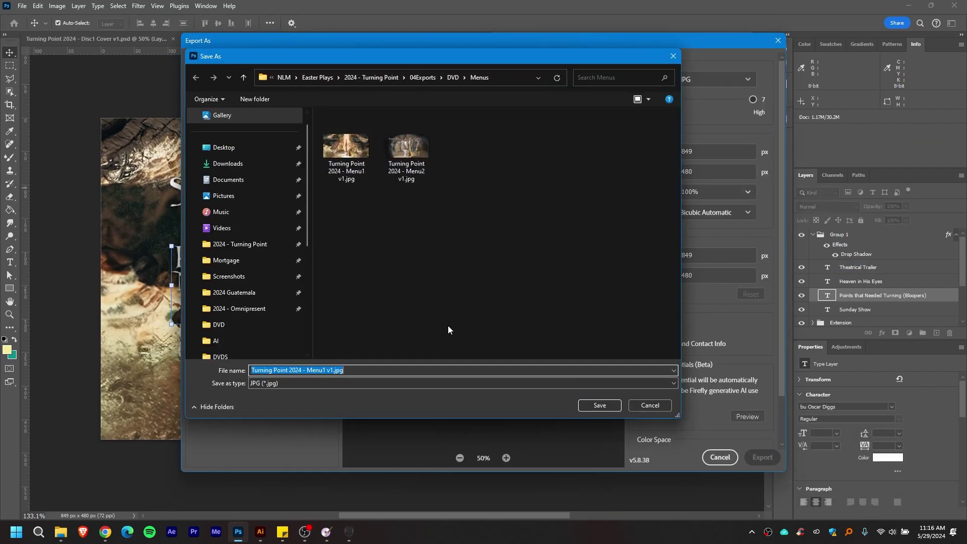
pyautogui.click(594, 405)
pyautogui.click(501, 261)
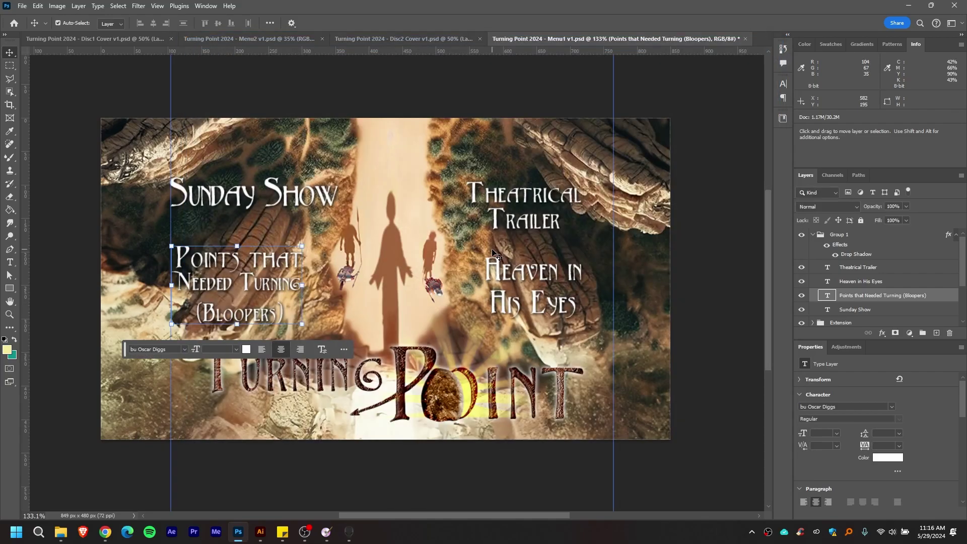
# Step: Switch to DVDStyler and use the exported Menu1 image as the background of VMGM menu 1
pyautogui.hotkey('alt', 'Tab')
pyautogui.doubleClick(360, 155)
pyautogui.click(631, 158)
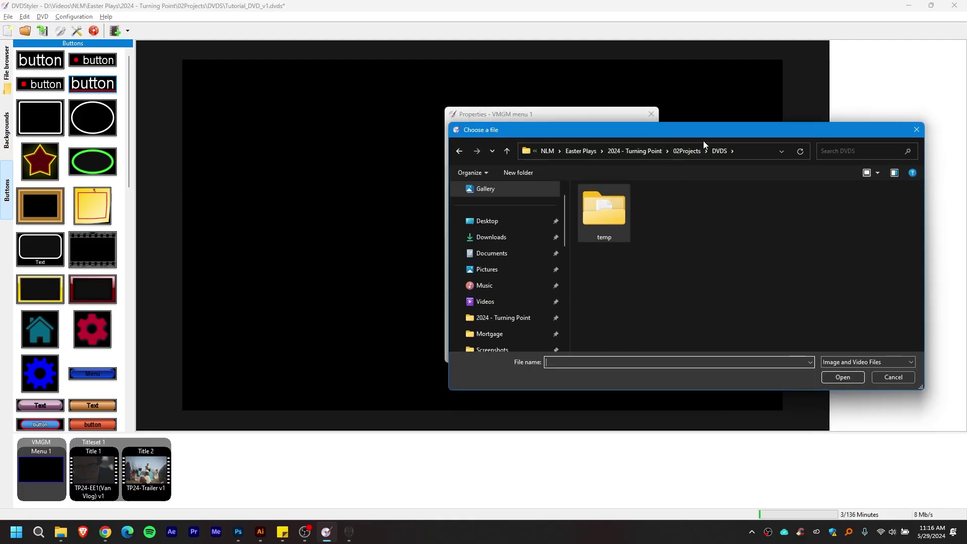
pyautogui.doubleClick(657, 215)
pyautogui.doubleClick(657, 214)
pyautogui.press('Return')
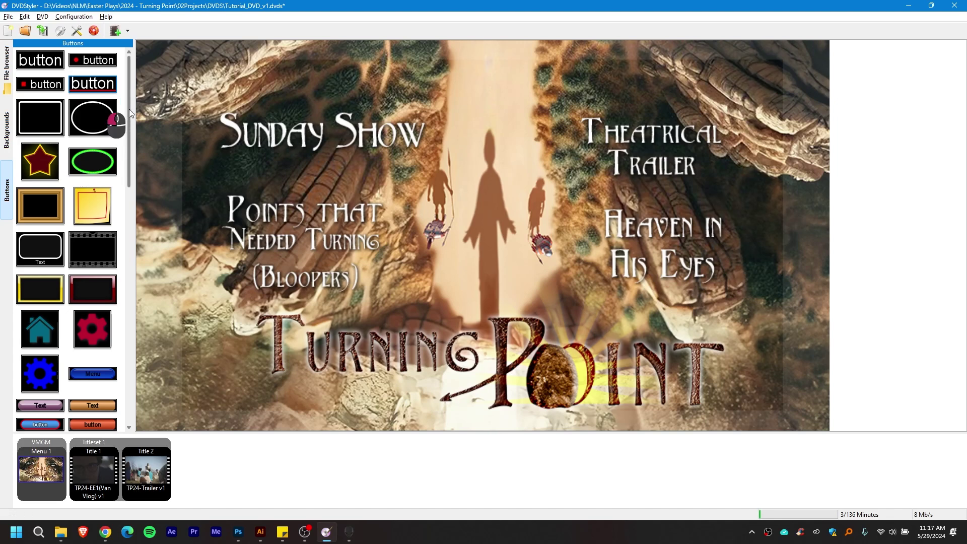
# Step: Add a red-dot text button to the right of "Sunday Show" and clear its label
pyautogui.moveTo(84, 64); pyautogui.dragTo(244, 134)
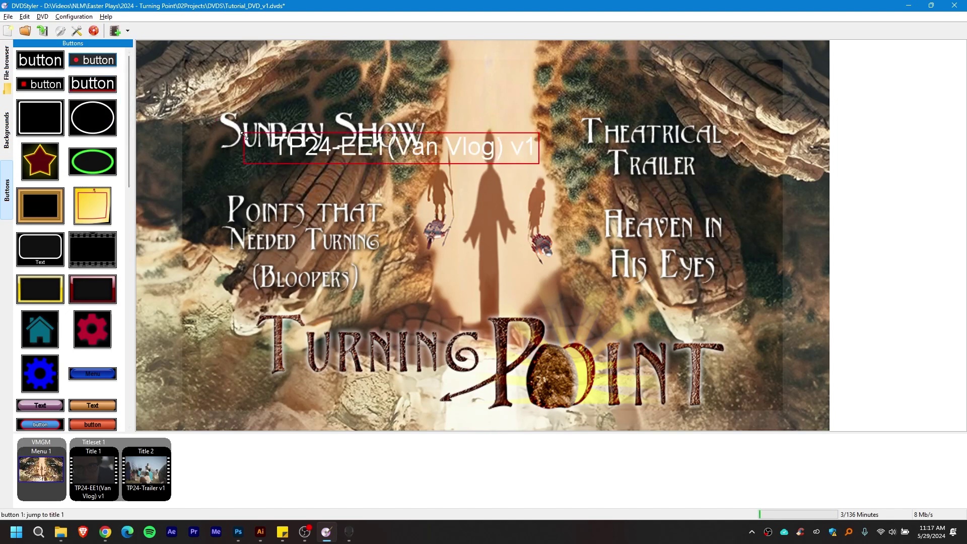
pyautogui.moveTo(309, 151); pyautogui.dragTo(489, 137)
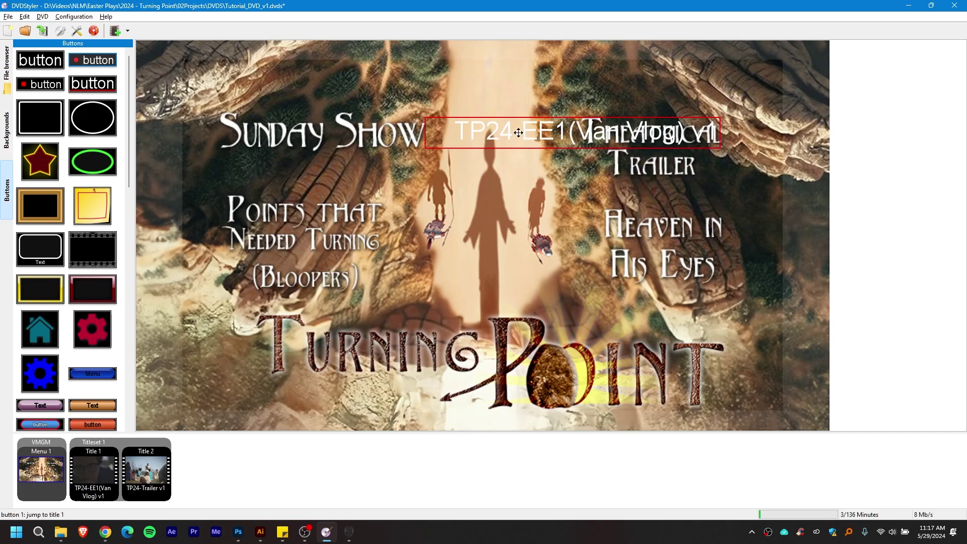
pyautogui.click(477, 134)
pyautogui.doubleClick(476, 134)
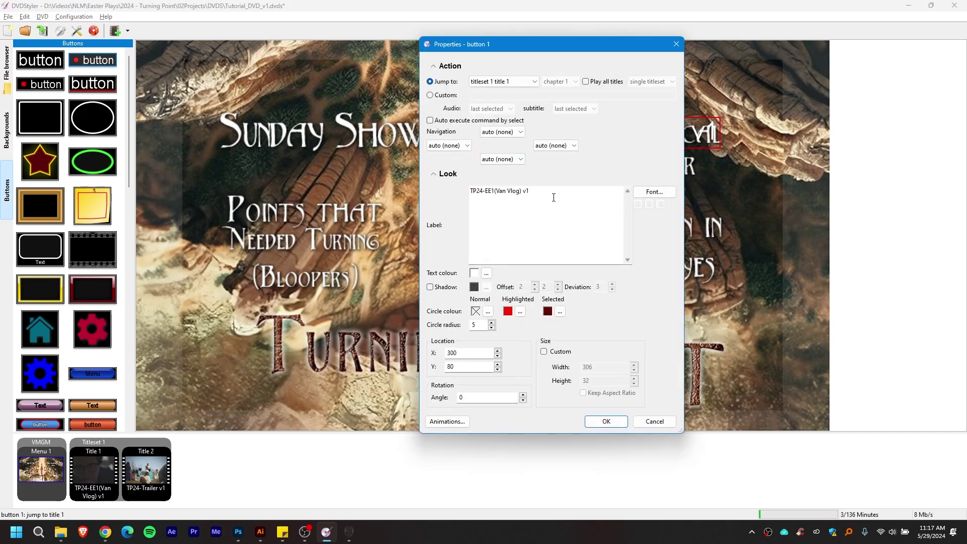
pyautogui.moveTo(555, 196); pyautogui.dragTo(467, 198)
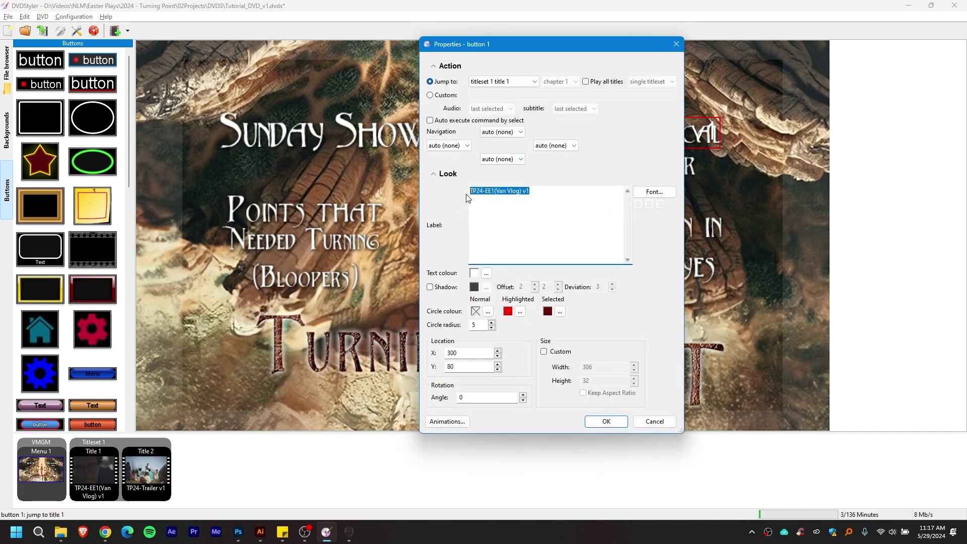
# Step: Set the button's highlighted circle colour to the custom yellow
pyautogui.click(519, 312)
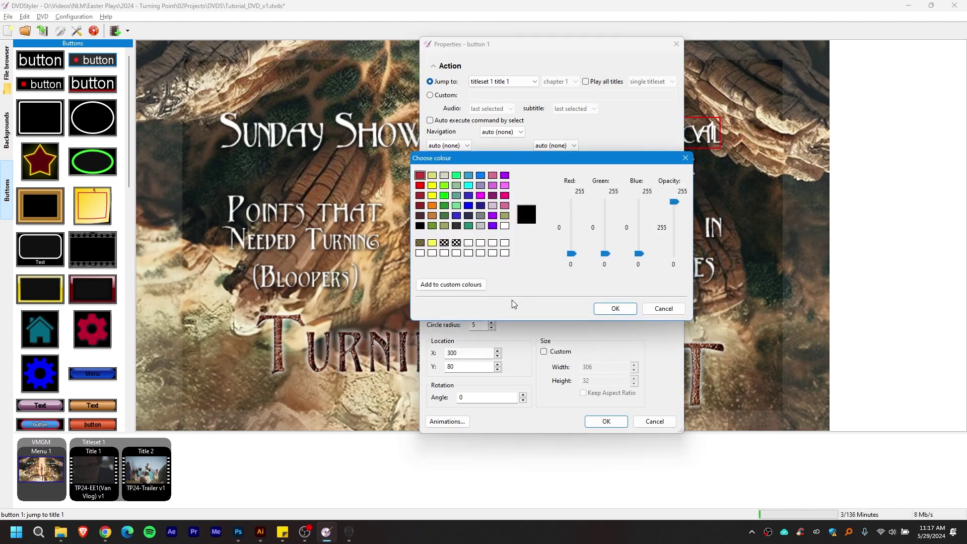
pyautogui.click(433, 243)
pyautogui.click(615, 308)
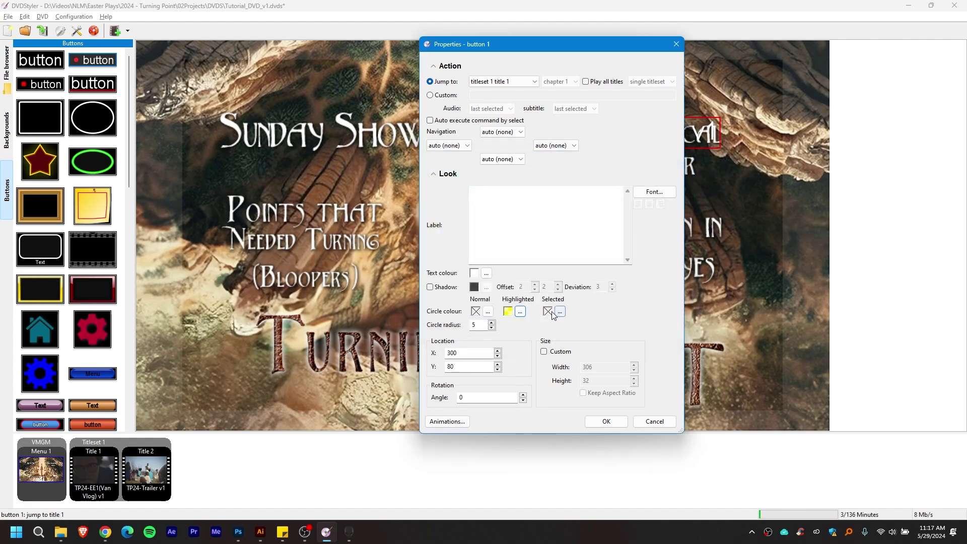
# Step: Set the selected circle colour to red 134, green 105, blue 40, opacity 119, and add it to the custom colours
pyautogui.click(559, 312)
pyautogui.click(420, 242)
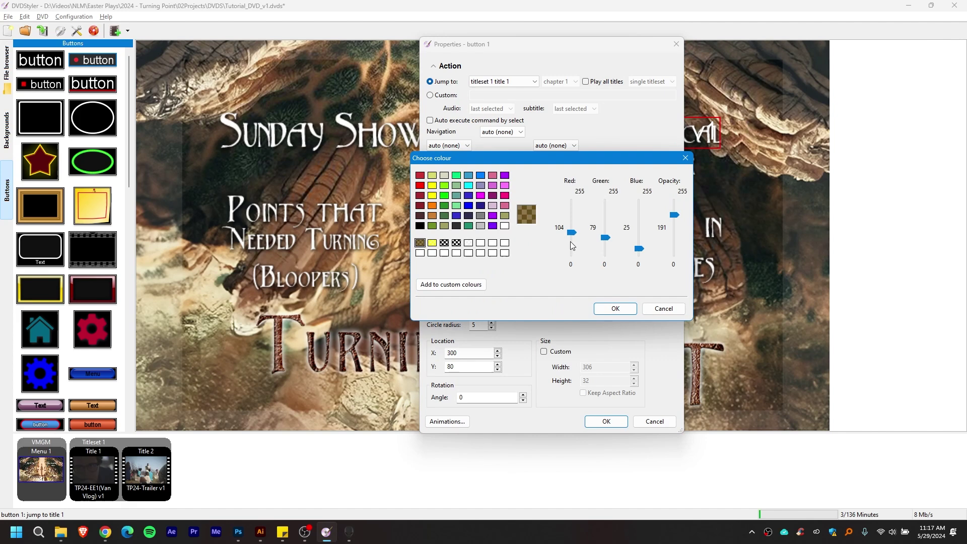
pyautogui.click(482, 244)
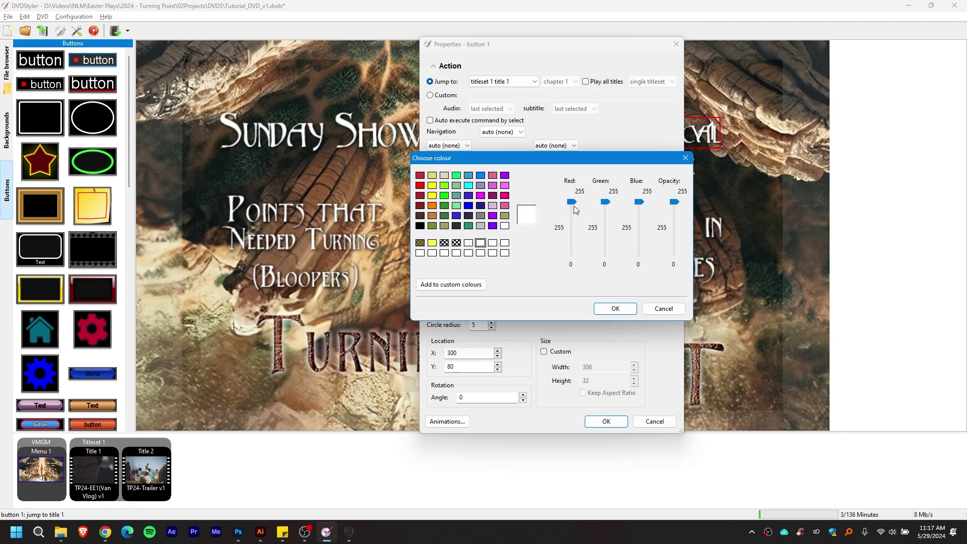
pyautogui.moveTo(606, 202); pyautogui.dragTo(606, 242)
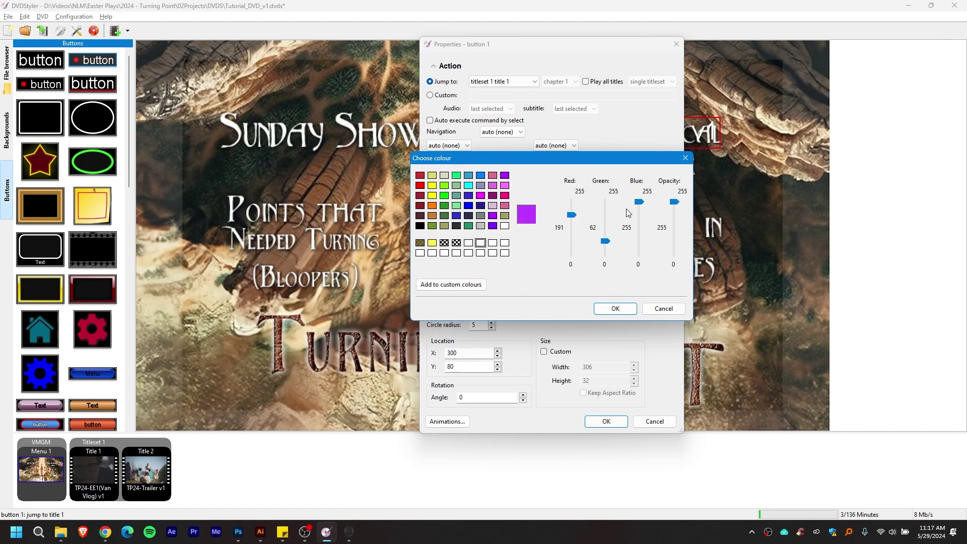
pyautogui.moveTo(639, 202); pyautogui.dragTo(639, 244)
pyautogui.moveTo(675, 202); pyautogui.dragTo(674, 218)
pyautogui.moveTo(573, 207); pyautogui.dragTo(573, 227)
pyautogui.moveTo(606, 241); pyautogui.dragTo(606, 232)
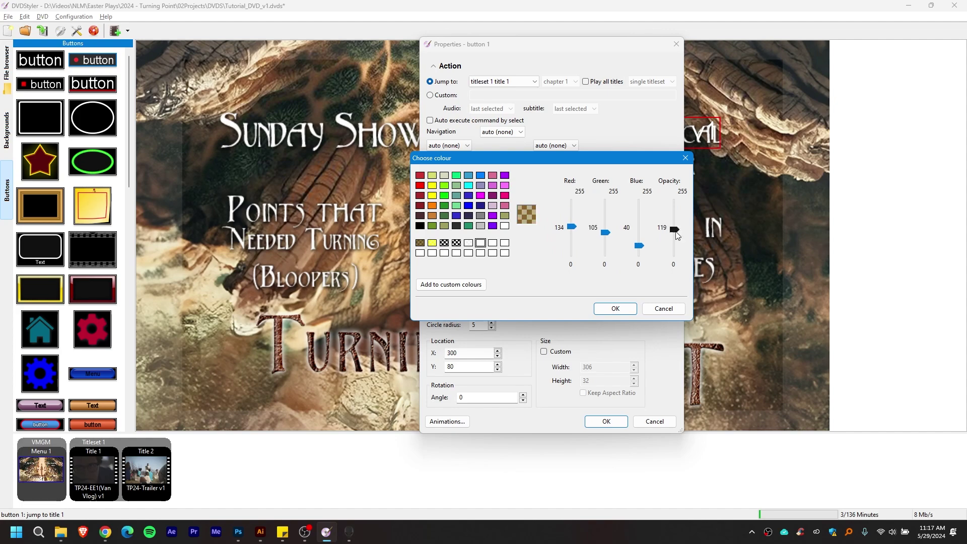
pyautogui.moveTo(674, 219); pyautogui.dragTo(674, 229)
pyautogui.click(451, 285)
pyautogui.click(615, 309)
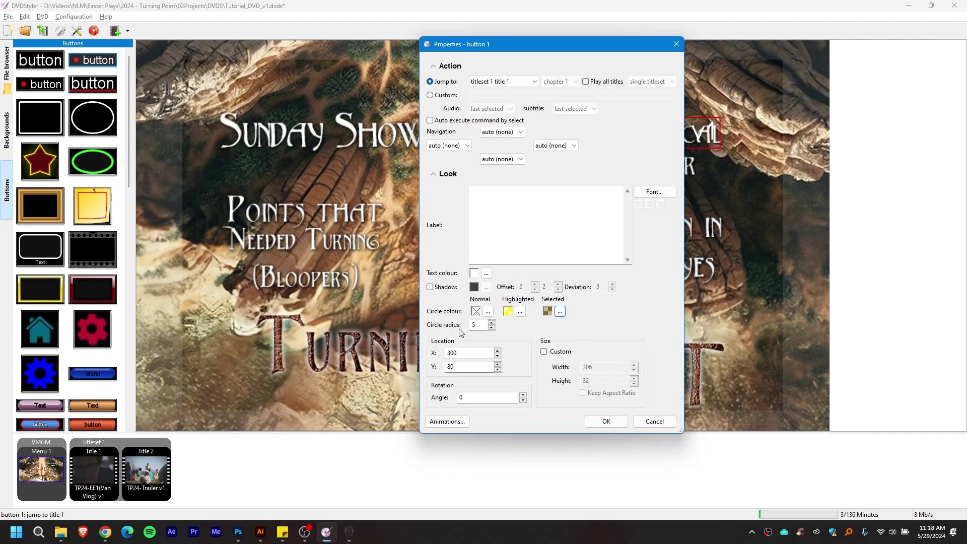
# Step: Raise the circle radius by three steps, apply the properties, line the button up with "Sunday Show" and save the project
pyautogui.click(491, 323)
pyautogui.click(492, 323)
pyautogui.click(492, 322)
pyautogui.click(602, 422)
pyautogui.moveTo(443, 122)
pyautogui.mouseDown()
pyautogui.moveTo(495, 159)
pyautogui.moveTo(442, 135)
pyautogui.mouseUp()
pyautogui.hotkey('ctrl', 's')
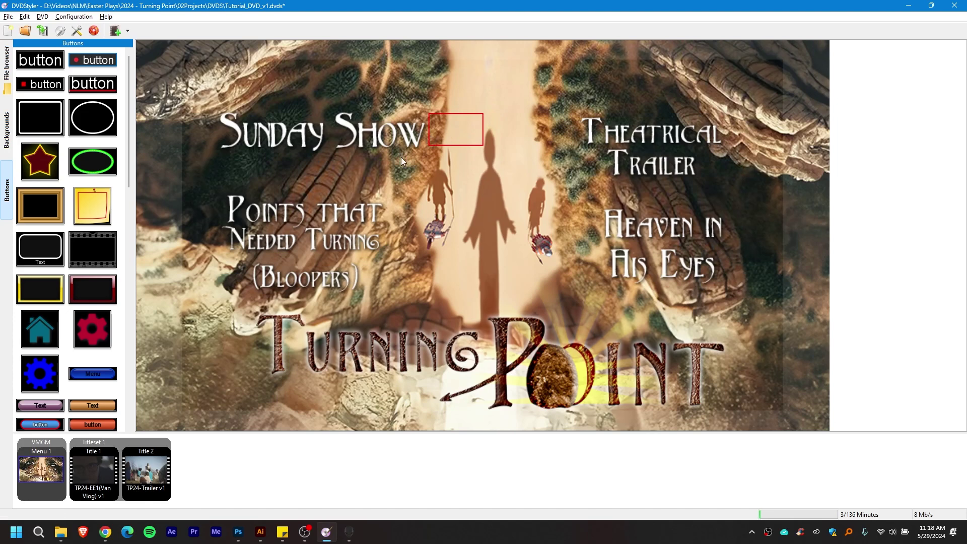
# Step: Duplicate the "Sunday Show" button and place the copy at the start of "Theatrical Trailer"
pyautogui.hotkey('ctrl', 'c')
pyautogui.hotkey('ctrl', 'v')
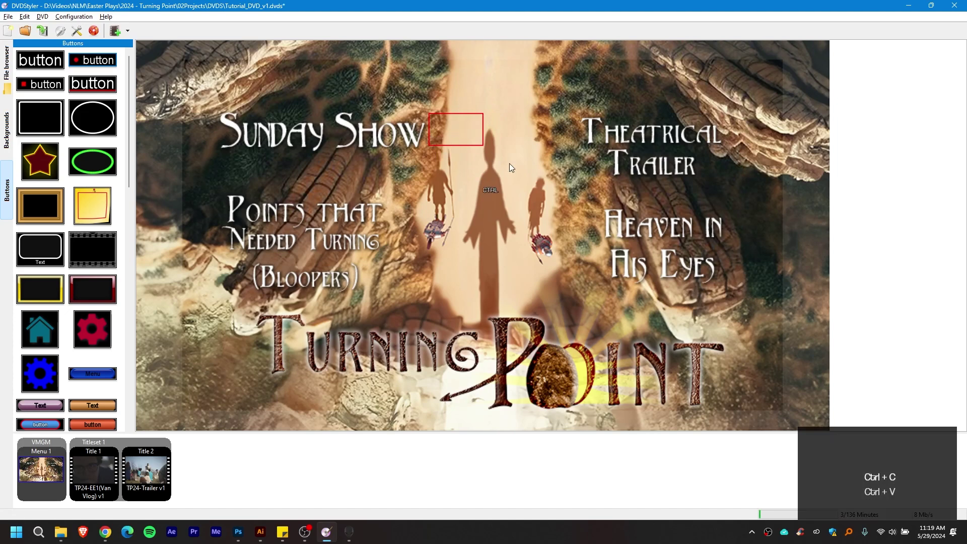
pyautogui.click(456, 129)
pyautogui.moveTo(529, 174); pyautogui.dragTo(586, 150)
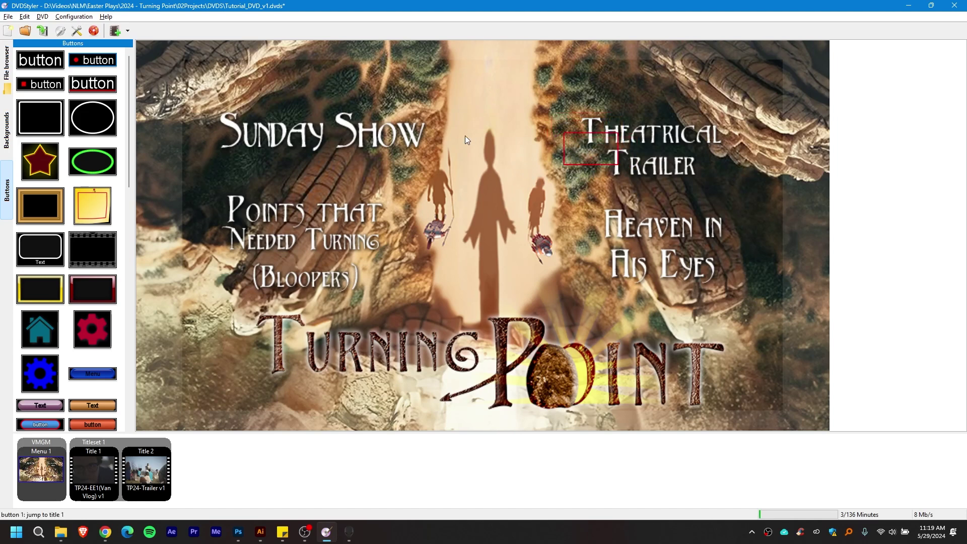
pyautogui.rightClick(579, 147)
pyautogui.press('Escape')
# Step: Generate the DVD files into the TutorialDVD01 folder, overwriting the existing directory
pyautogui.click(8, 17)
pyautogui.click(30, 74)
pyautogui.click(447, 343)
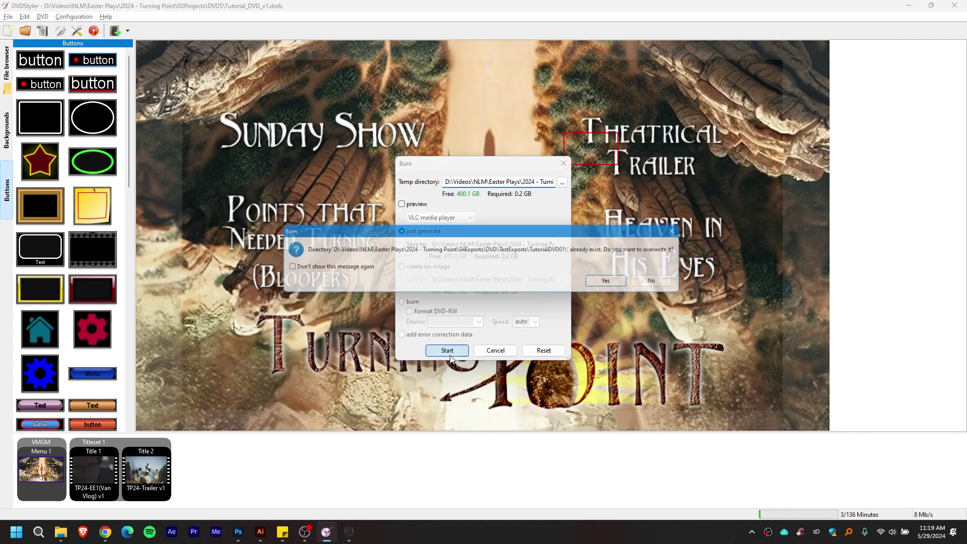
pyautogui.press('Return')
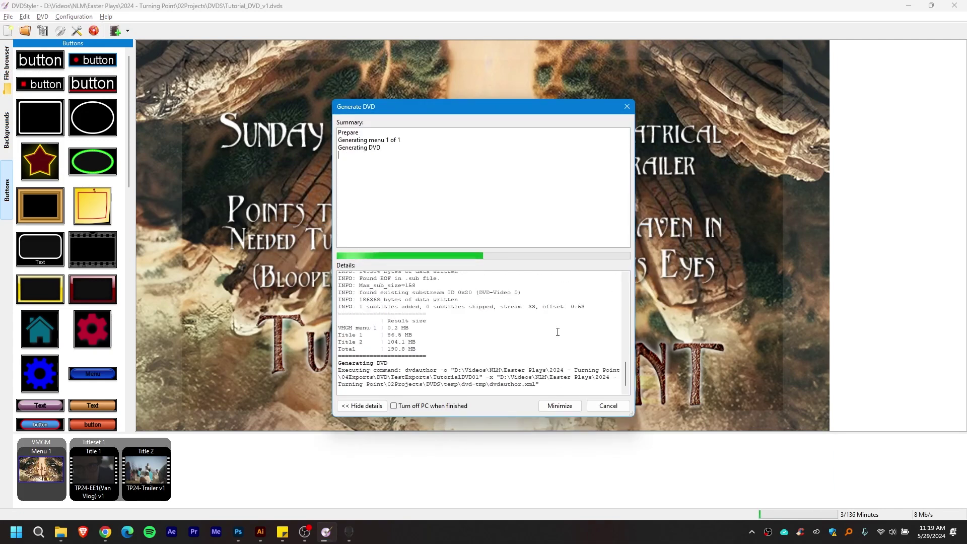
pyautogui.click(608, 405)
# Step: Play the generated DVD from TutorialDVD01's VIDEO_TS folder in VLC to check the menu, and return to DVDStyler
pyautogui.moveTo(67, 536)
pyautogui.click(37, 481)
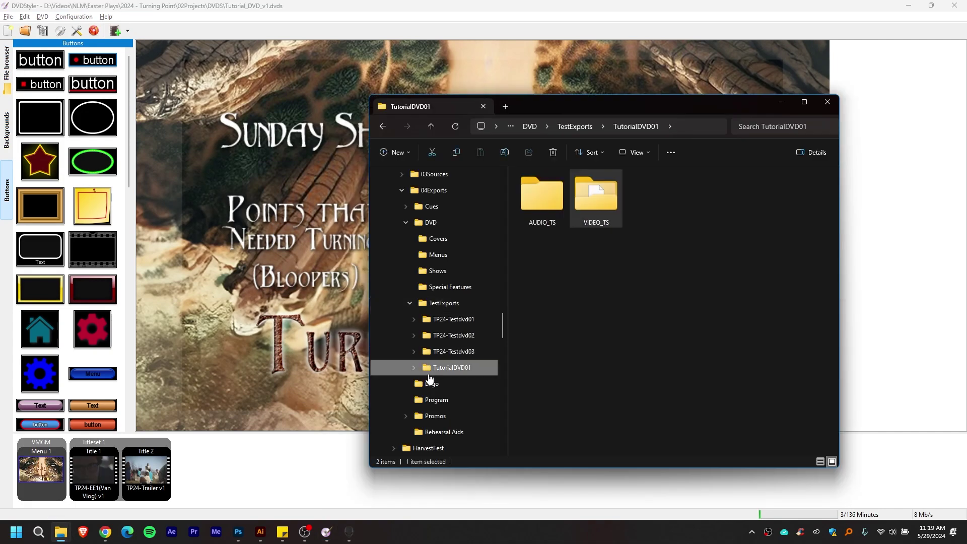
pyautogui.doubleClick(597, 199)
pyautogui.doubleClick(591, 210)
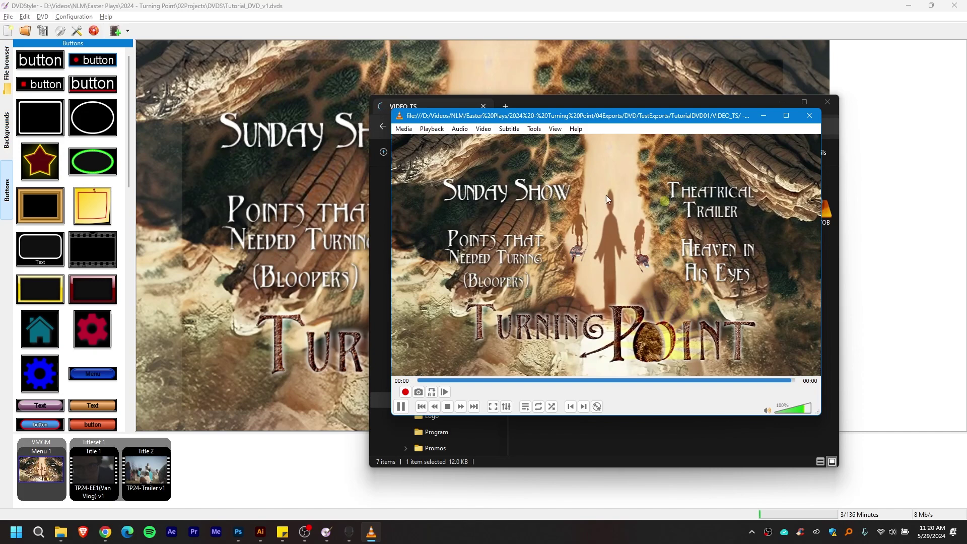
pyautogui.click(809, 118)
pyautogui.click(345, 182)
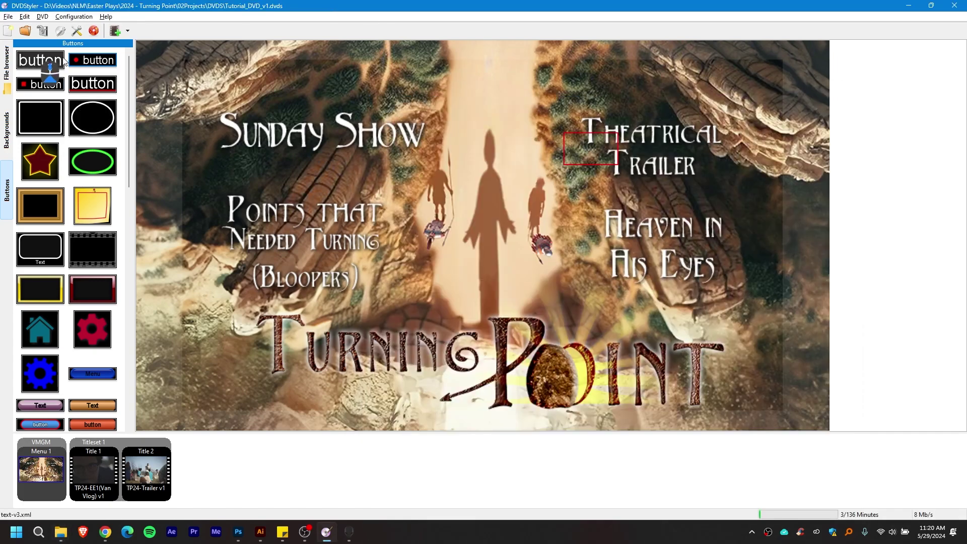
pyautogui.moveTo(64, 60); pyautogui.dragTo(58, 77)
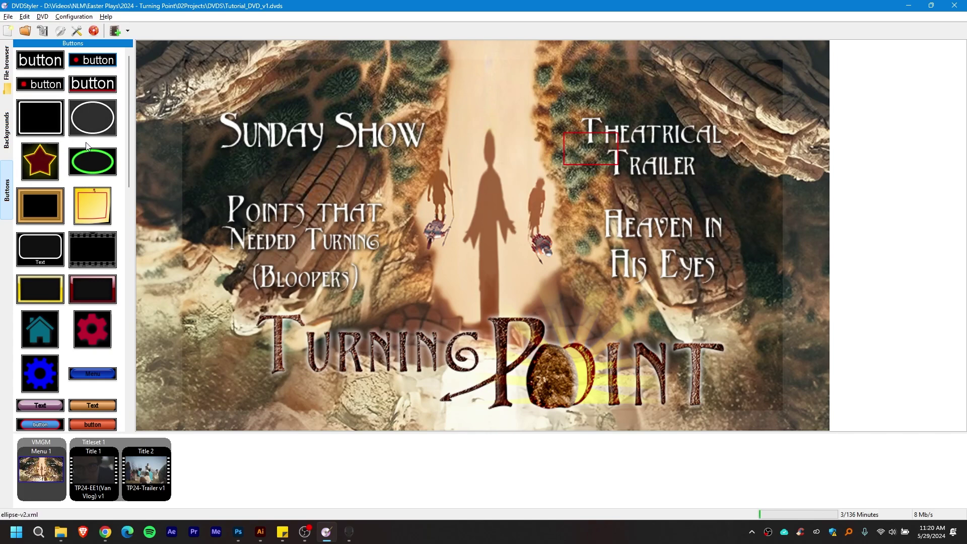
pyautogui.scroll(-10, 87, 146)
pyautogui.scroll(5, 85, 146)
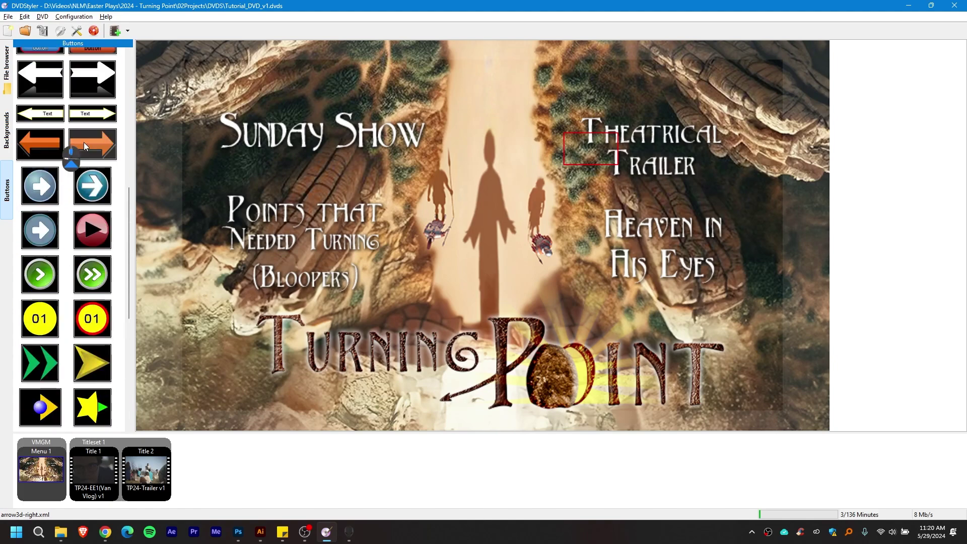
pyautogui.scroll(5, 84, 142)
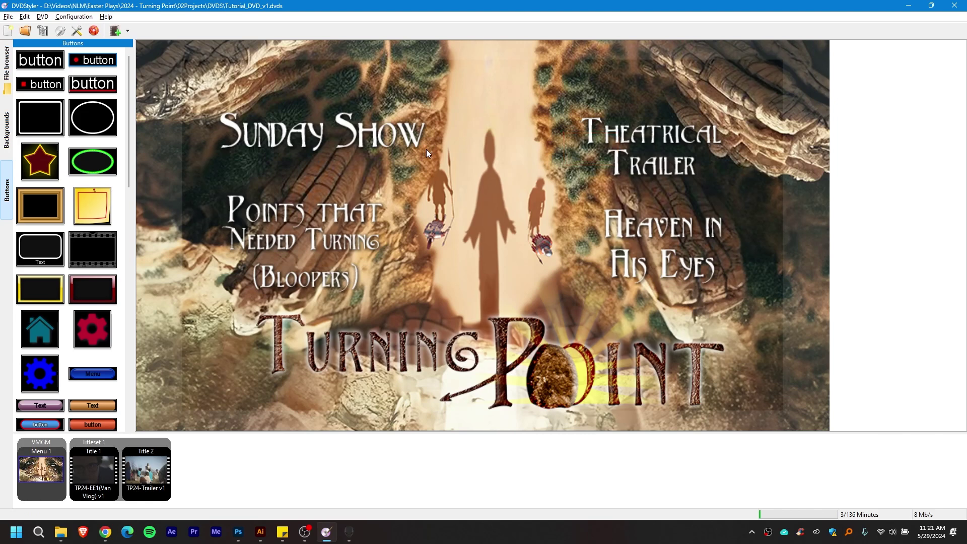
# Step: Delete both circle buttons from Menu 1, beside "Sunday Show" and "Theatrical Trailer", and save the project
pyautogui.press('Delete')
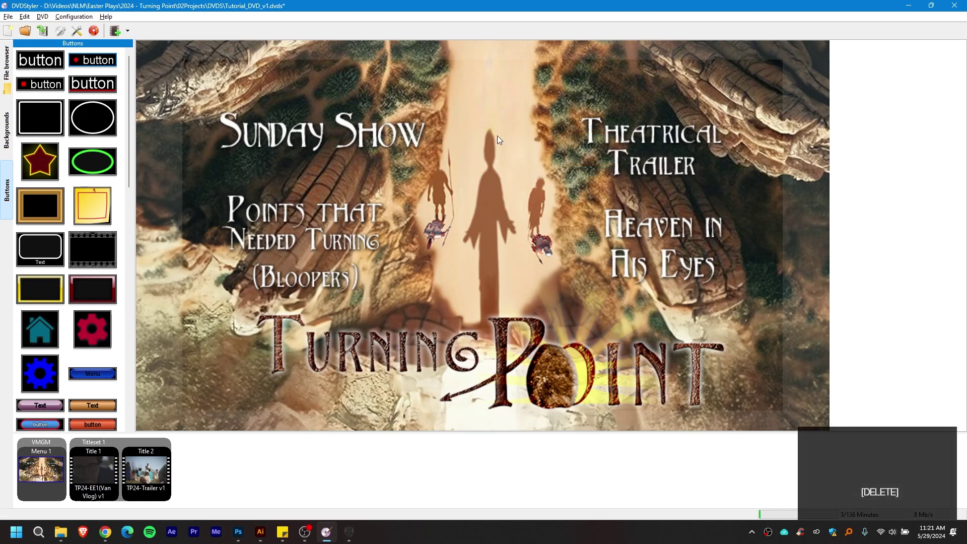
pyautogui.press('Delete')
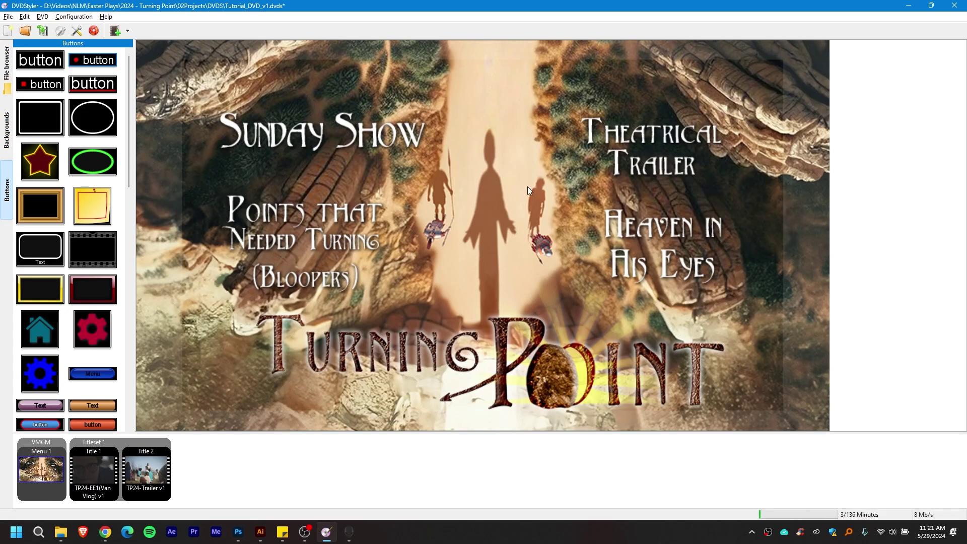
pyautogui.hotkey('ctrl', 's')
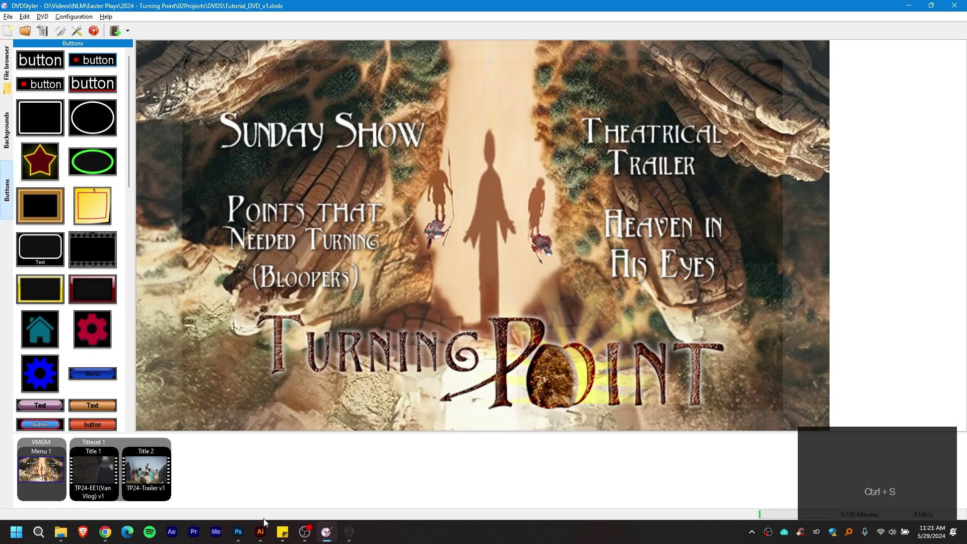
# Step: Switch to the Turning Point 2024 - Menu1 v1.psd document in Photoshop and show its guides
pyautogui.click(246, 515)
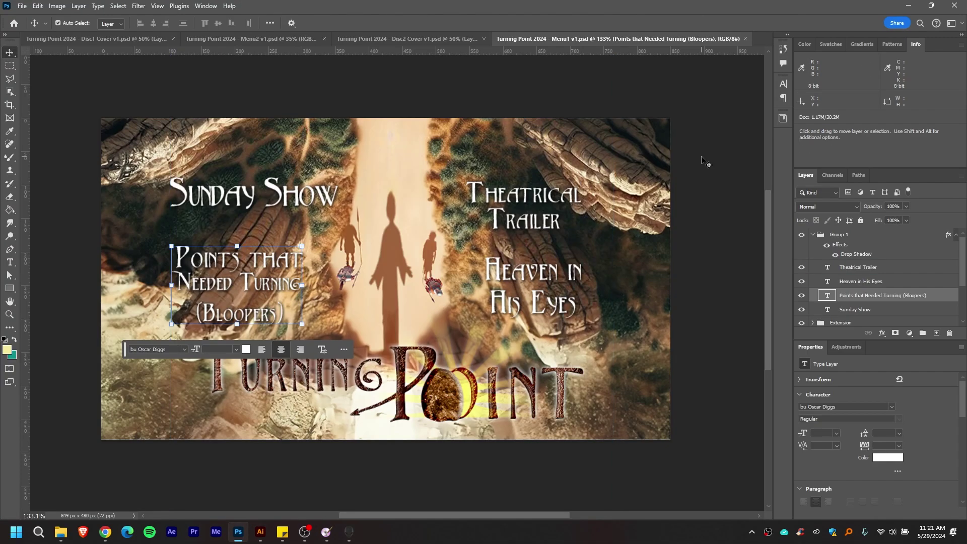
pyautogui.click(260, 531)
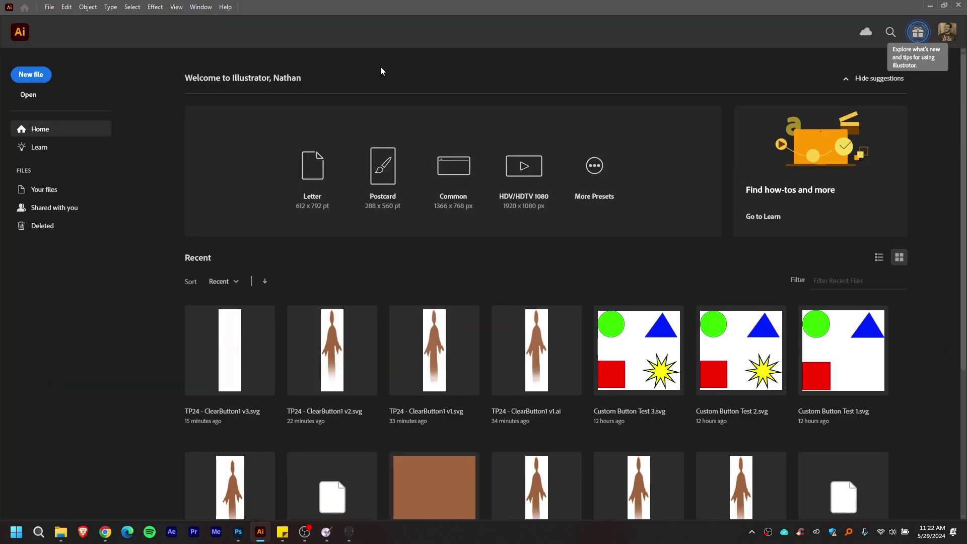
pyautogui.click(237, 539)
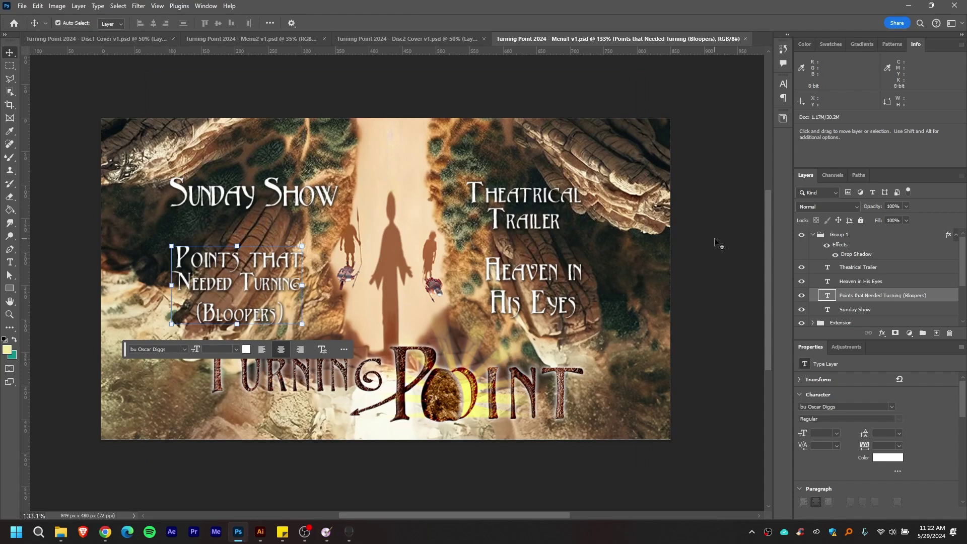
pyautogui.hotkey('ctrl', ';')
pyautogui.moveTo(259, 537)
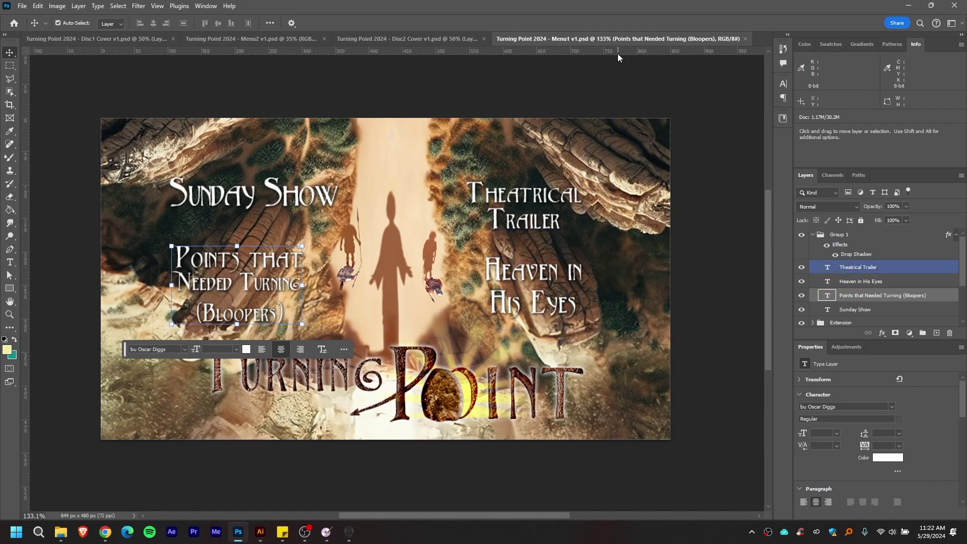
pyautogui.hotkey('ctrl', ';')
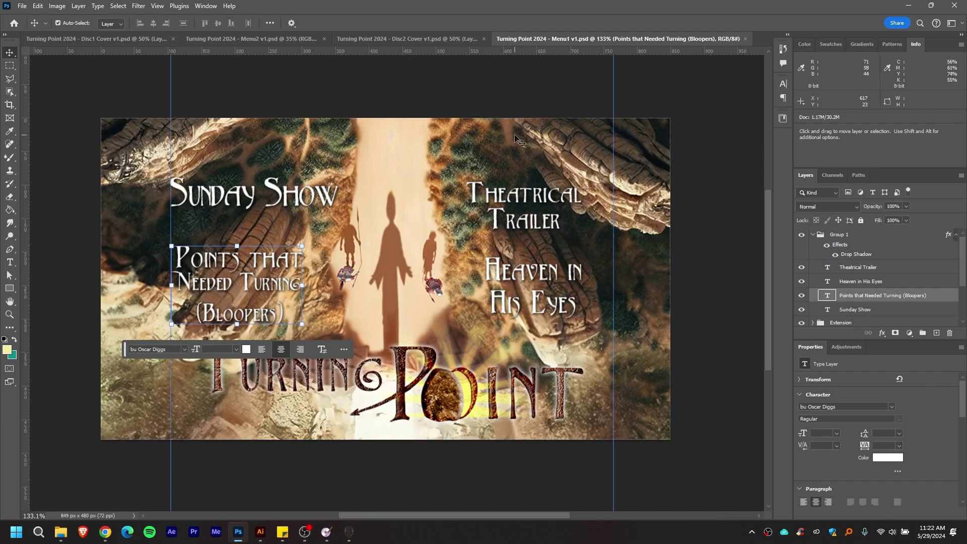
# Step: Save the menu document as "TP24 - CustomButton1 v1.psd" in the DVD folder, replacing the existing file and keeping Maximize Compatibility on
pyautogui.hotkey('ctrl', 'shift', 's')
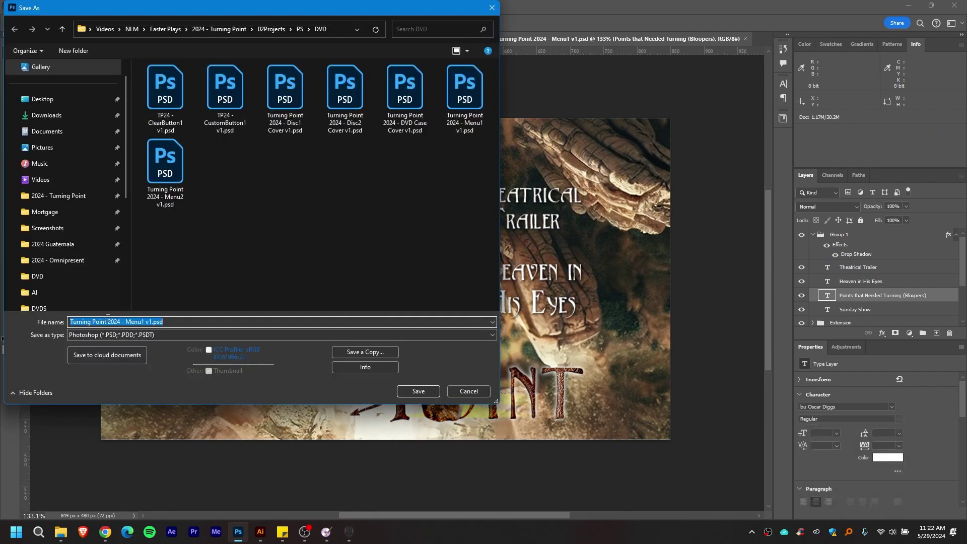
pyautogui.moveTo(115, 321); pyautogui.dragTo(74, 321)
pyautogui.write('TP')
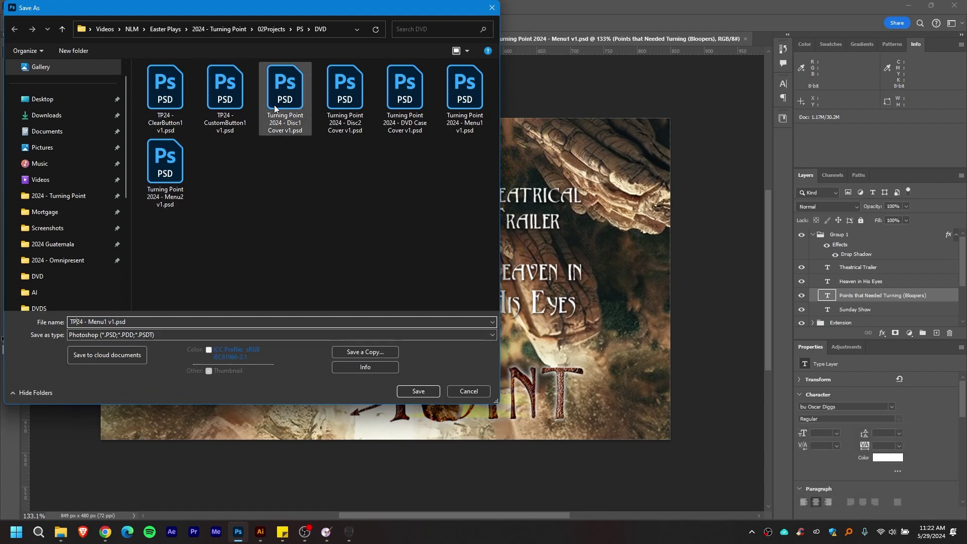
pyautogui.moveTo(104, 321); pyautogui.dragTo(87, 323)
pyautogui.write('CustomButton')
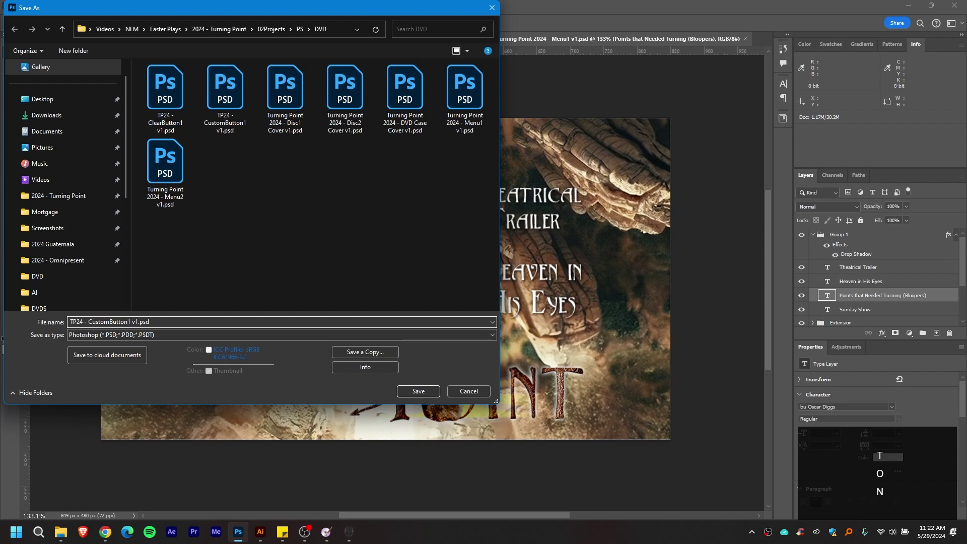
pyautogui.press('Return')
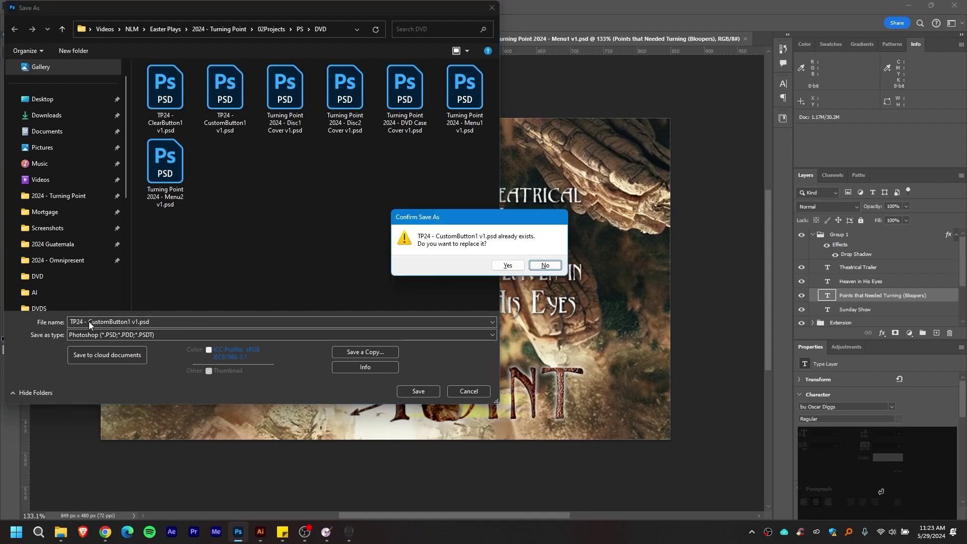
pyautogui.click(508, 266)
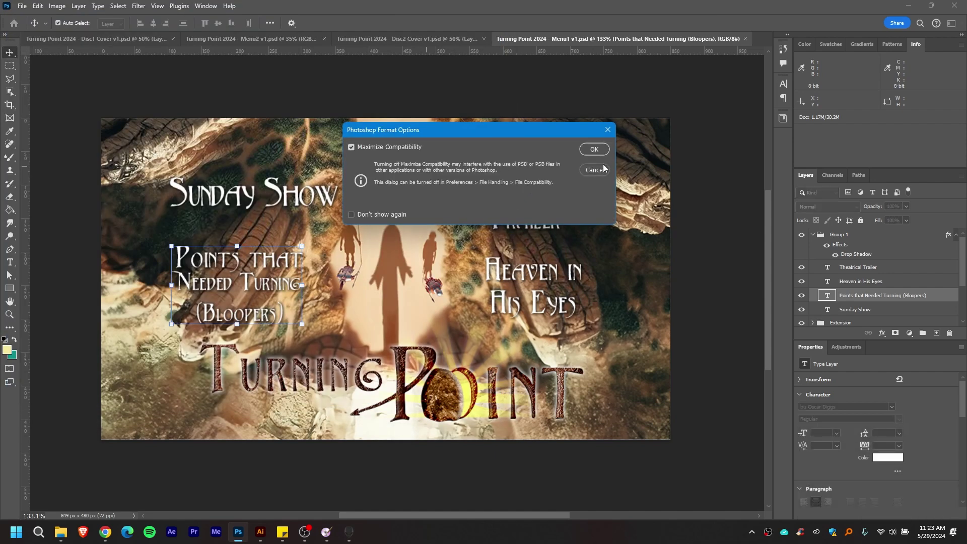
pyautogui.click(594, 150)
# Step: Delete Group 1, Extension, Logo and Generative Fill, leaving only the Background copy 2 layer
pyautogui.click(856, 252)
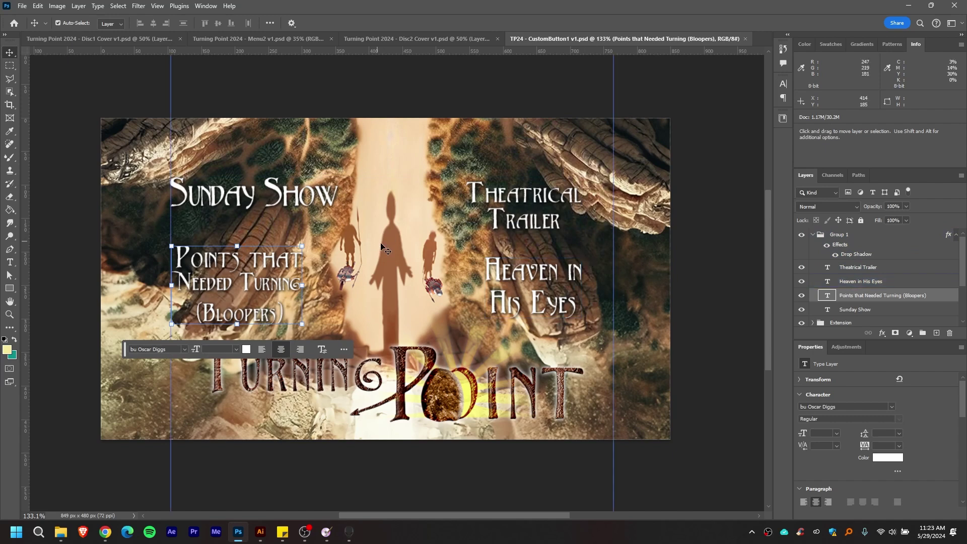
pyautogui.click(381, 270)
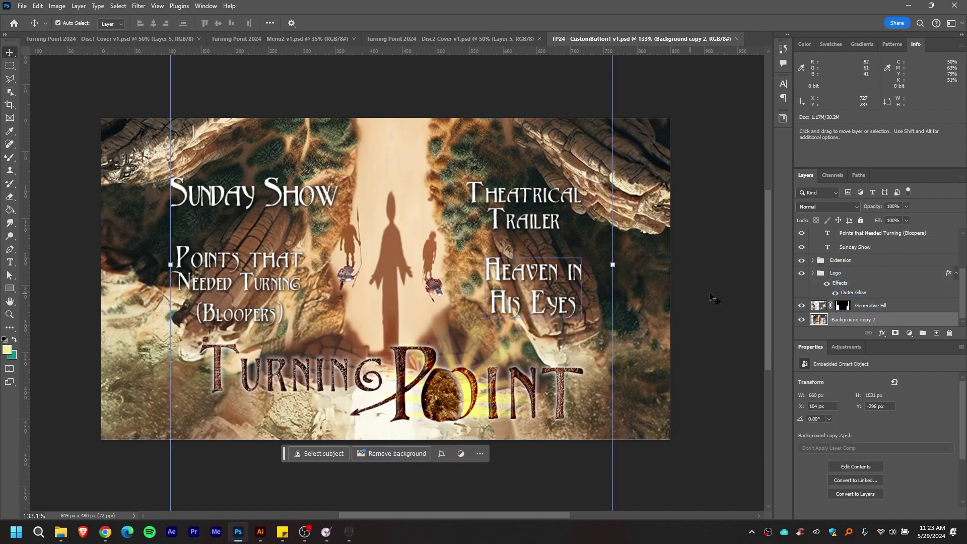
pyautogui.moveTo(871, 306); pyautogui.dragTo(840, 265)
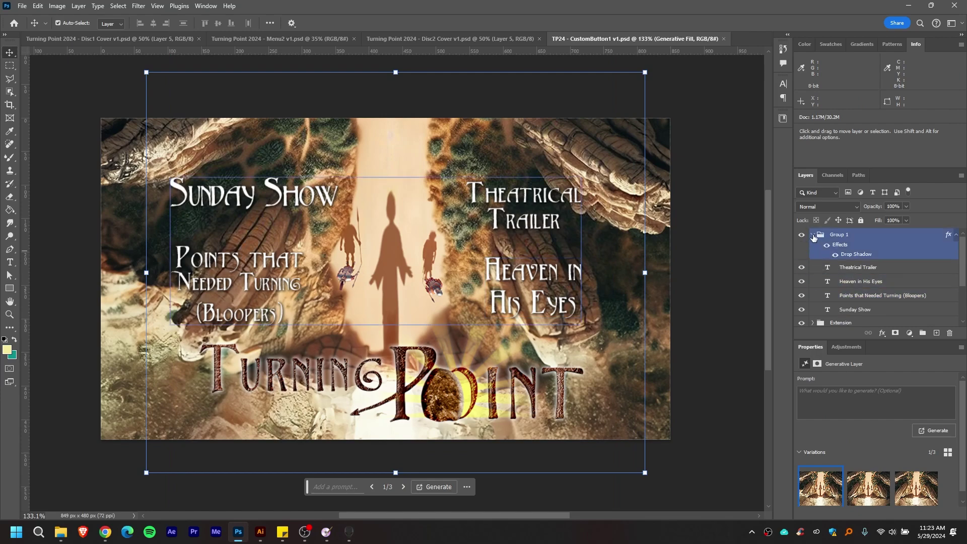
pyautogui.keyDown('shift'); pyautogui.click(861, 244); pyautogui.keyUp('shift')
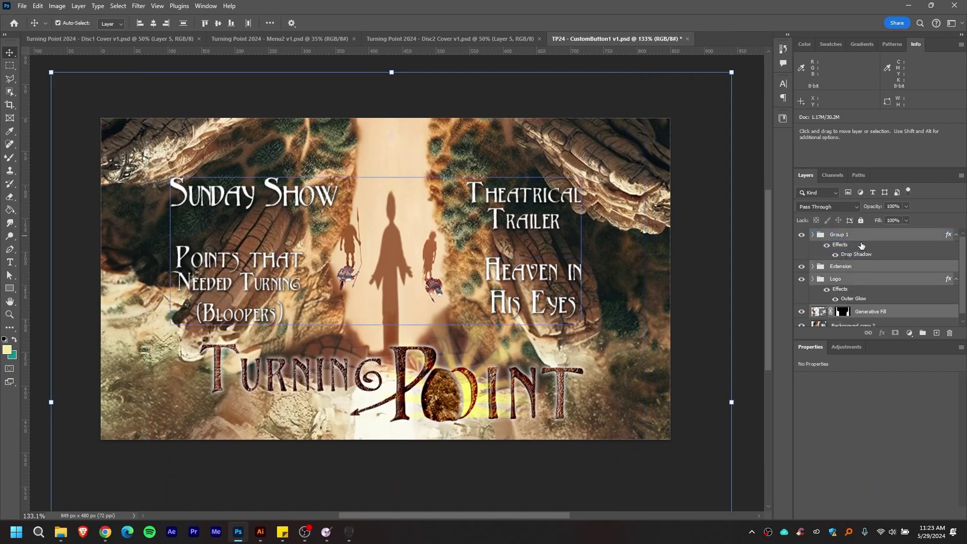
pyautogui.press('Delete')
# Step: Select the large central shadow figure on Background copy 2 with the Object Selection tool
pyautogui.press('w')
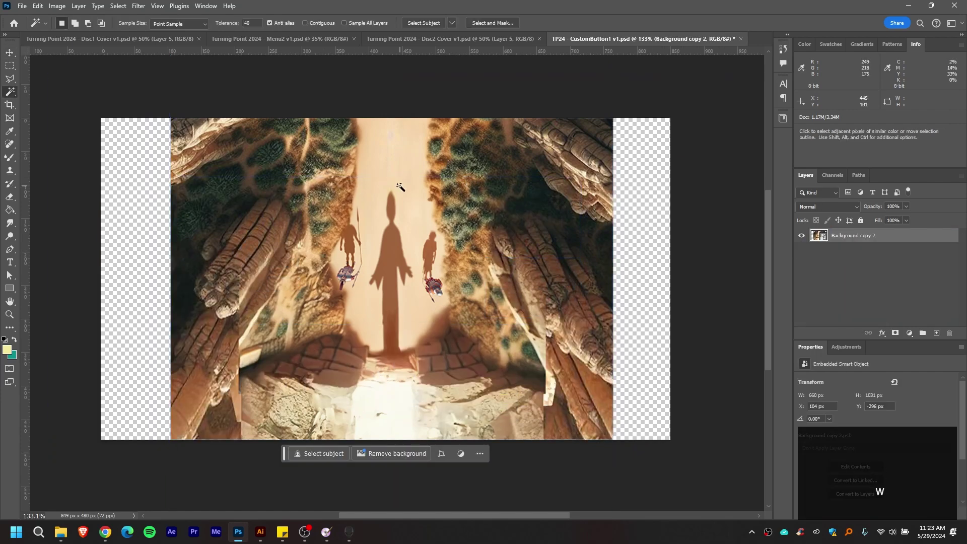
pyautogui.hotkey('shift', 'w')
pyautogui.moveTo(395, 184)
pyautogui.mouseDown()
pyautogui.moveTo(371, 245)
pyautogui.moveTo(376, 324)
pyautogui.moveTo(405, 354)
pyautogui.moveTo(415, 285)
pyautogui.moveTo(395, 184)
pyautogui.mouseUp()
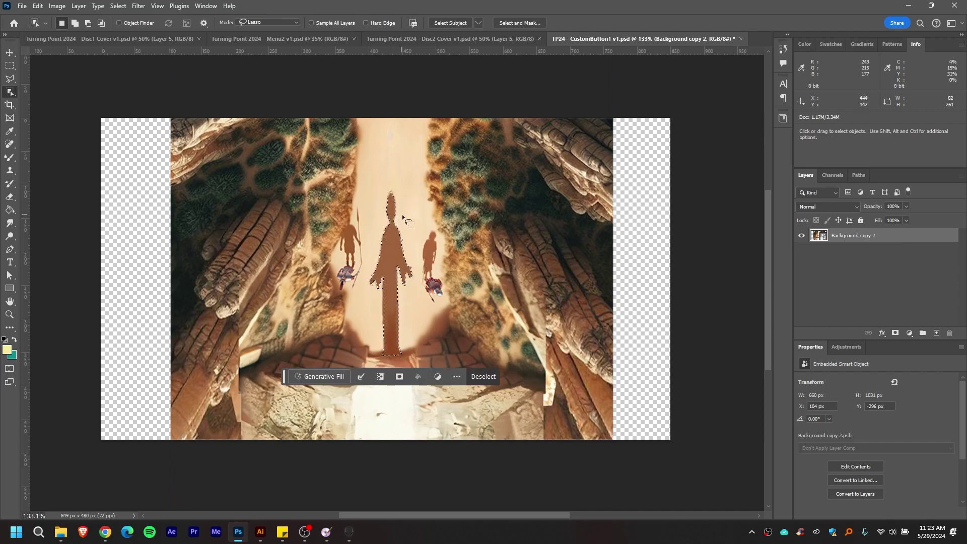
# Step: Remove the stray specks beside the figure's neck and shoulder from the selection and tidy the outline around the hand
pyautogui.scroll(3, 403, 239)
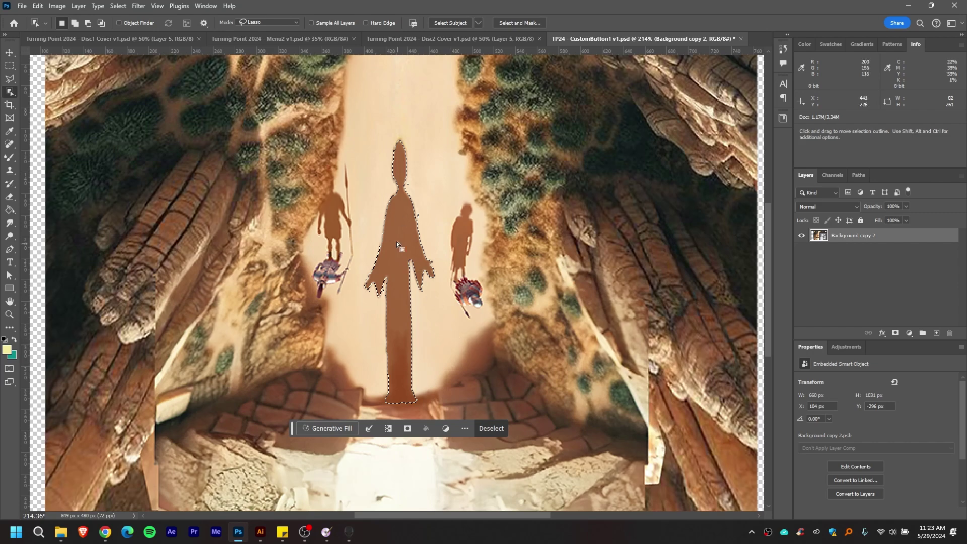
pyautogui.scroll(-1, 382, 243)
pyautogui.scroll(3, 382, 242)
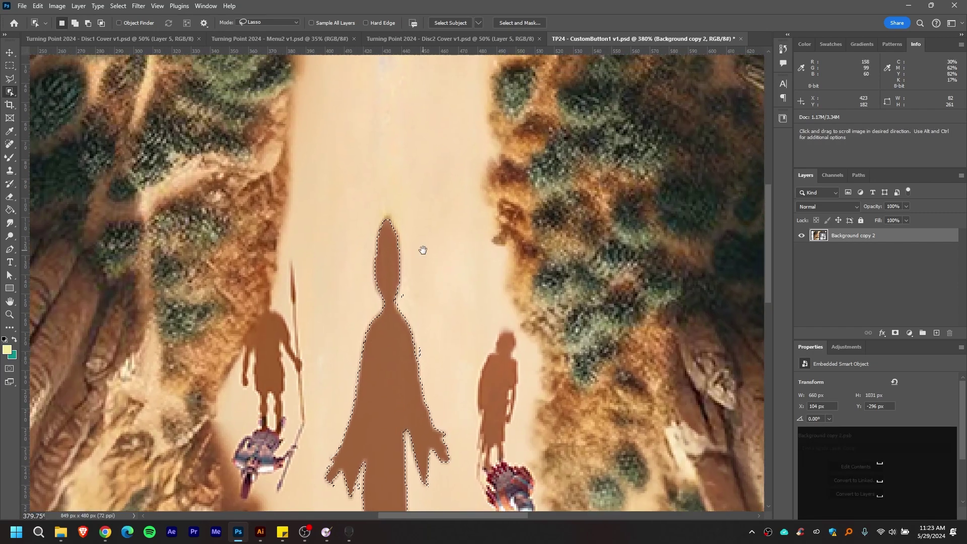
pyautogui.moveTo(424, 250)
pyautogui.mouseDown()
pyautogui.moveTo(443, 168)
pyautogui.moveTo(433, 166)
pyautogui.mouseUp()
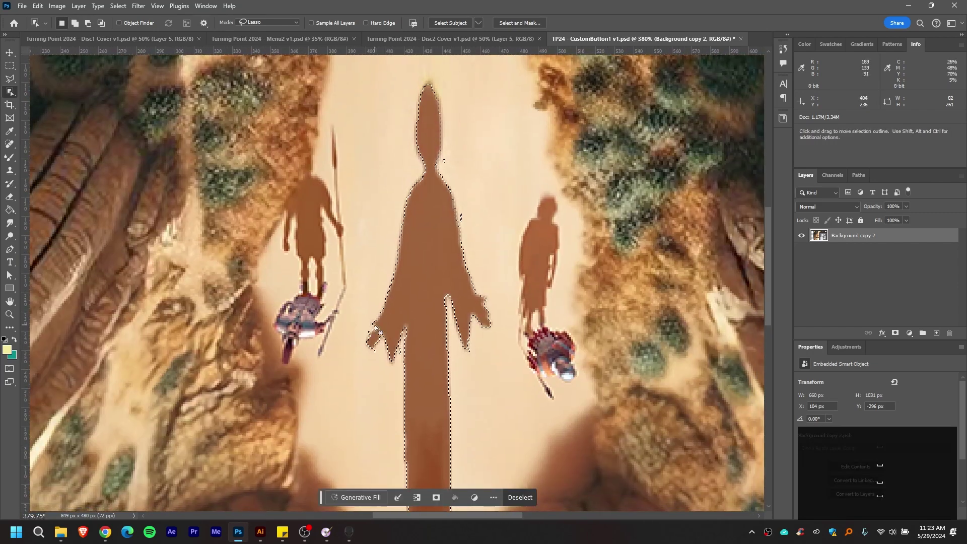
pyautogui.moveTo(454, 132)
pyautogui.mouseDown()
pyautogui.moveTo(440, 166)
pyautogui.moveTo(457, 203)
pyautogui.moveTo(480, 200)
pyautogui.mouseUp()
pyautogui.moveTo(458, 134); pyautogui.dragTo(456, 135)
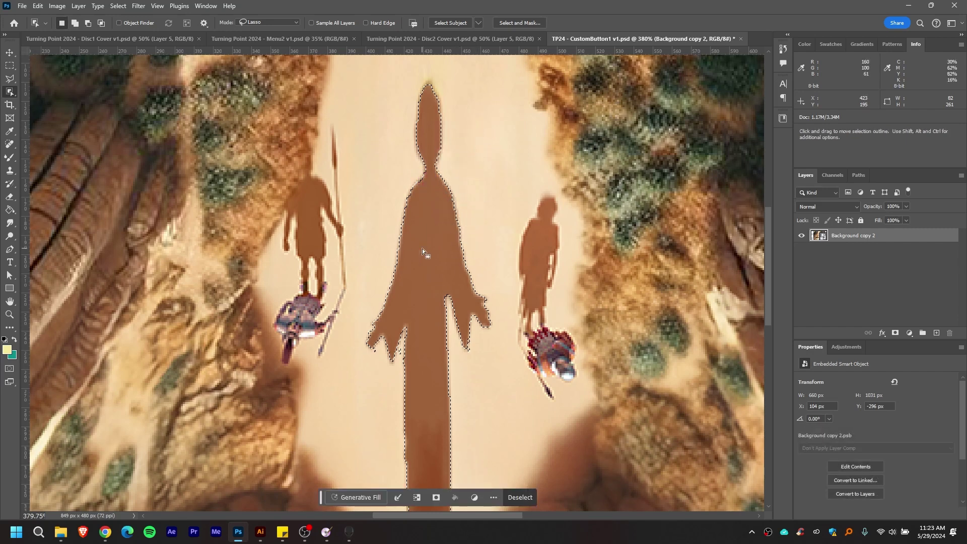
pyautogui.moveTo(375, 347)
pyautogui.mouseDown()
pyautogui.moveTo(389, 372)
pyautogui.moveTo(400, 347)
pyautogui.moveTo(401, 374)
pyautogui.moveTo(383, 388)
pyautogui.moveTo(375, 348)
pyautogui.mouseUp()
pyautogui.click(473, 205)
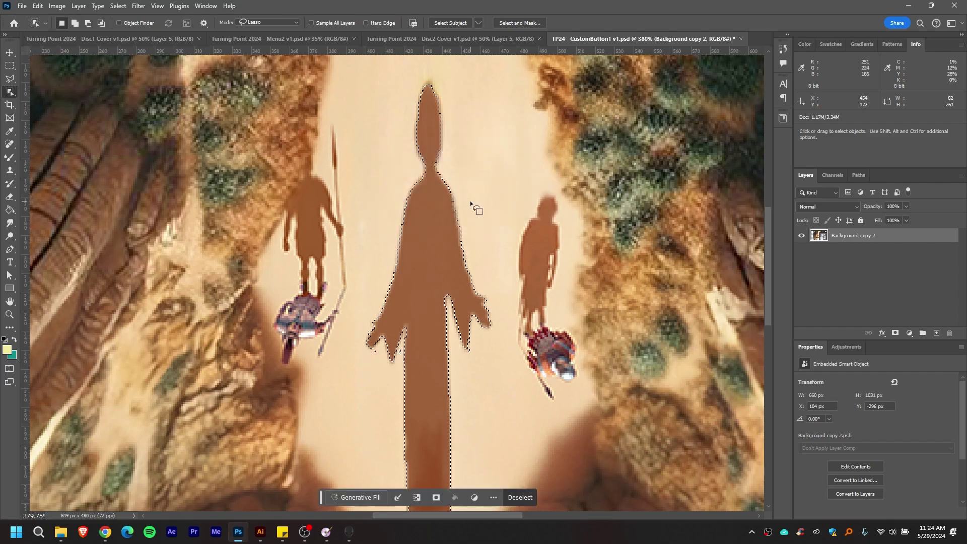
# Step: Check the selection down to the figure's base and add a layer mask to Background copy 2 from it
pyautogui.scroll(-2, 440, 348)
pyautogui.moveTo(464, 407); pyautogui.dragTo(442, 255)
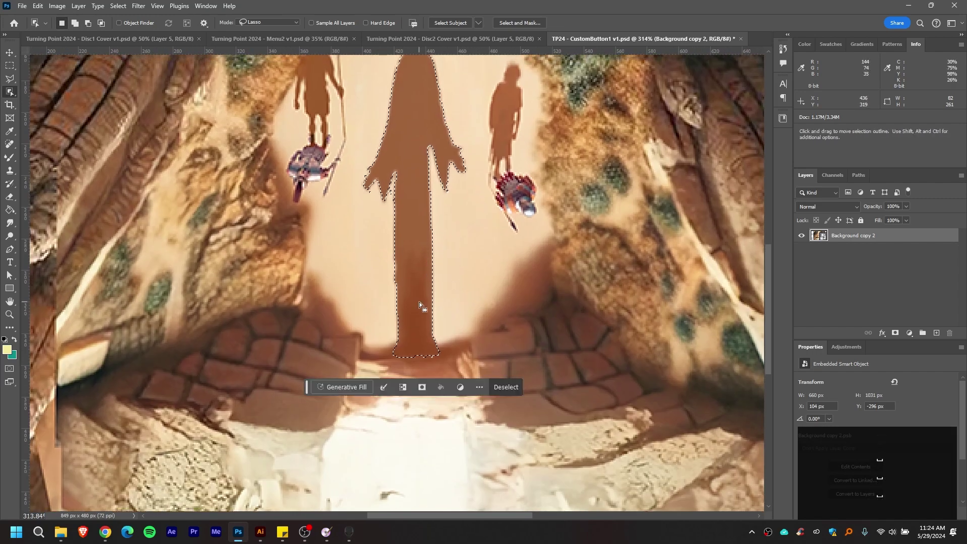
pyautogui.scroll(-2, 419, 301)
pyautogui.scroll(1, 413, 302)
pyautogui.scroll(2, 428, 282)
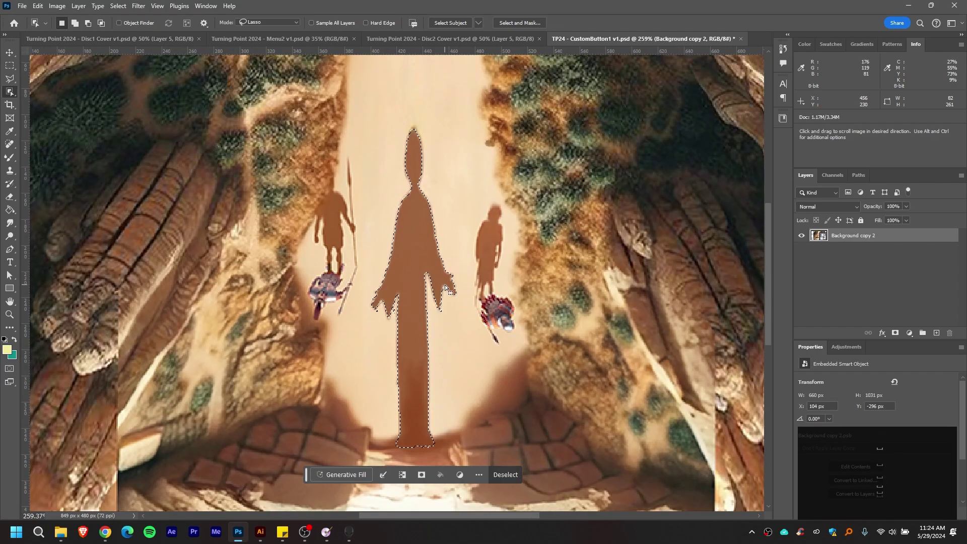
pyautogui.scroll(-2, 446, 263)
pyautogui.scroll(1, 446, 263)
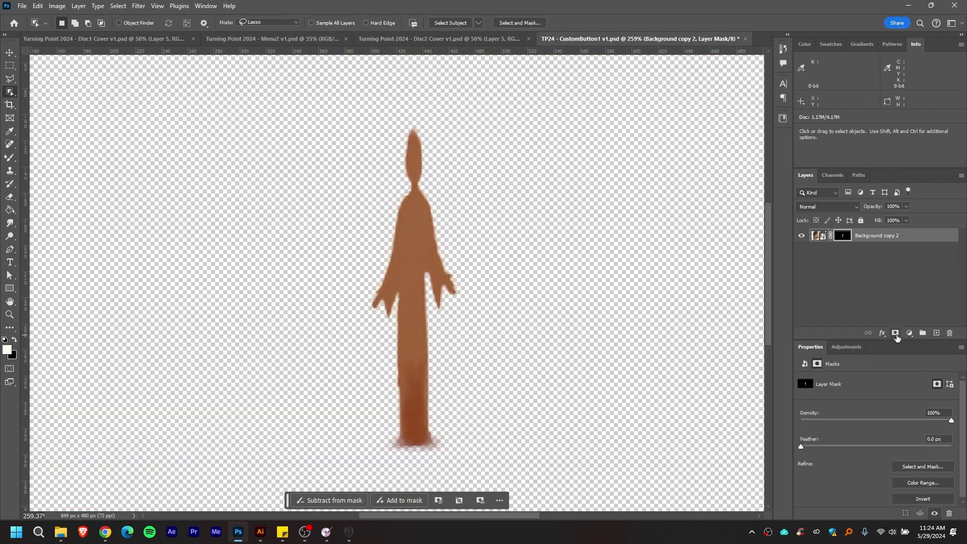
pyautogui.click(895, 332)
pyautogui.press('v')
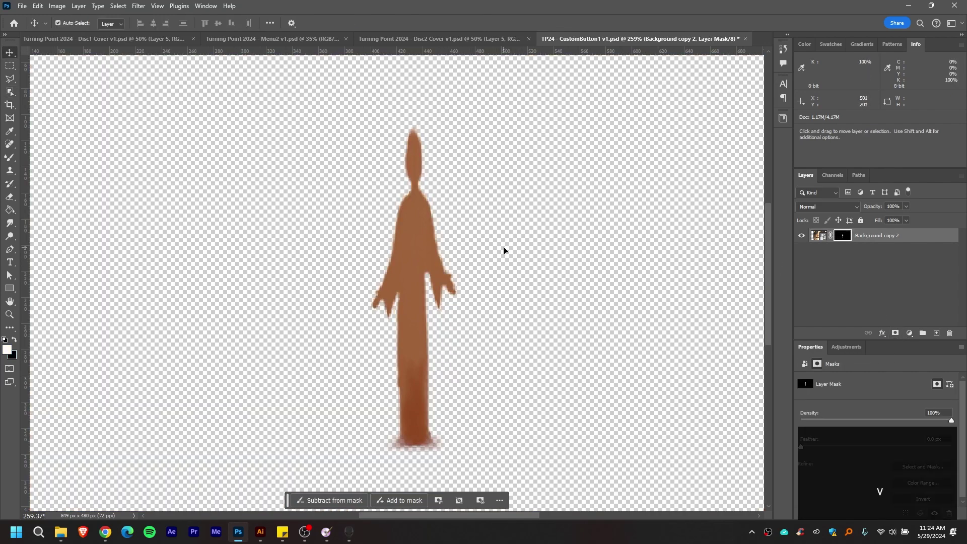
# Step: Crop the canvas tightly around the masked figure to 81 x 256 px and fit the image to the window
pyautogui.scroll(-4, 490, 247)
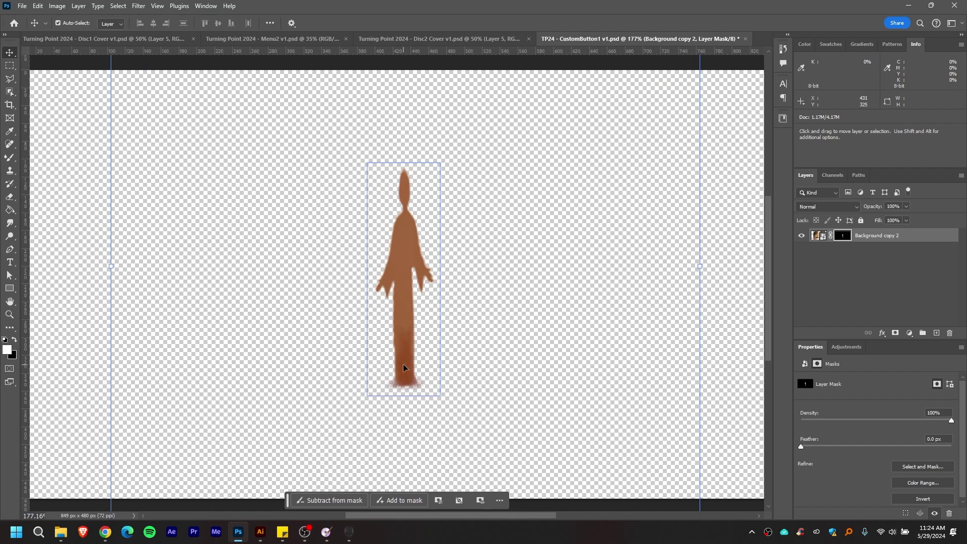
pyautogui.scroll(-3, 397, 264)
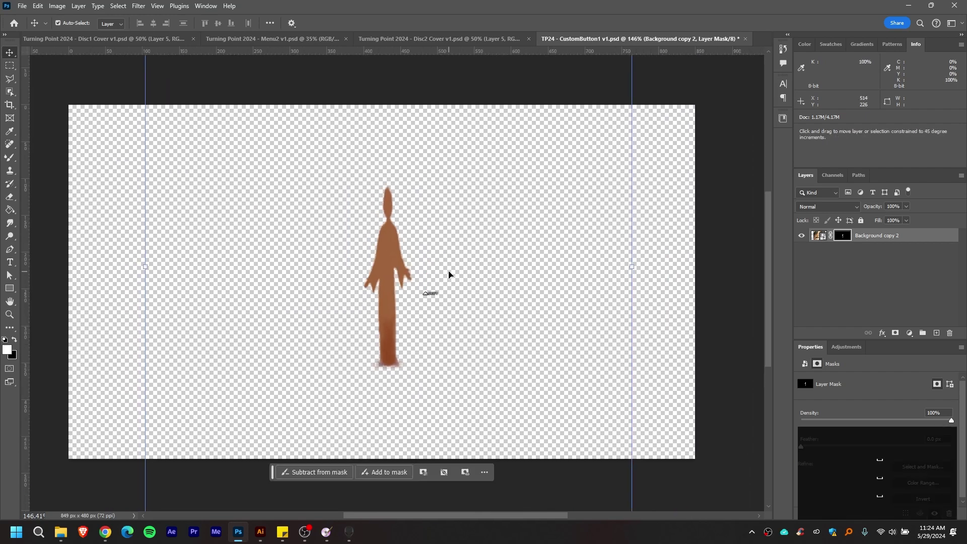
pyautogui.press('c')
pyautogui.moveTo(69, 106); pyautogui.dragTo(212, 147)
pyautogui.moveTo(551, 419); pyautogui.dragTo(413, 376)
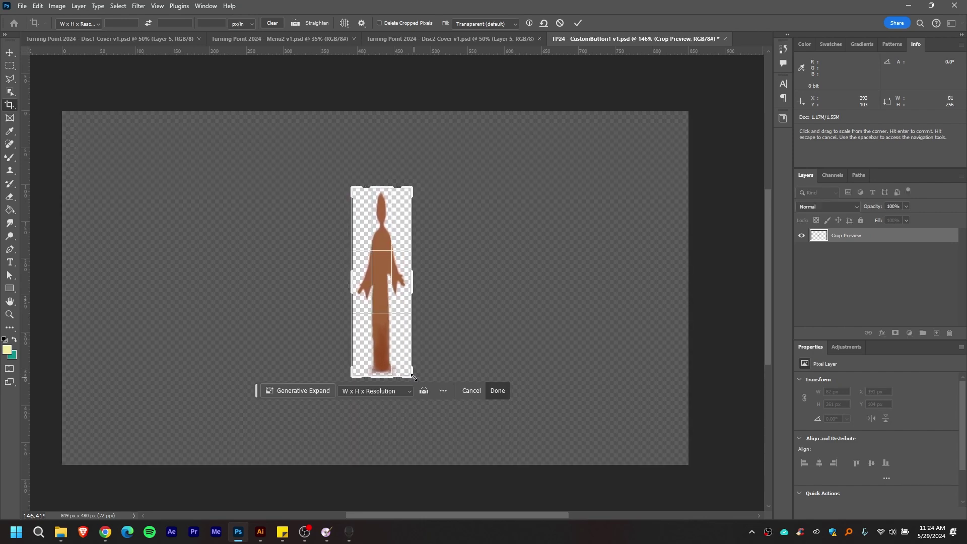
pyautogui.press('Return')
pyautogui.hotkey('ctrl', 'd')
pyautogui.hotkey('ctrl', '0')
pyautogui.press('v')
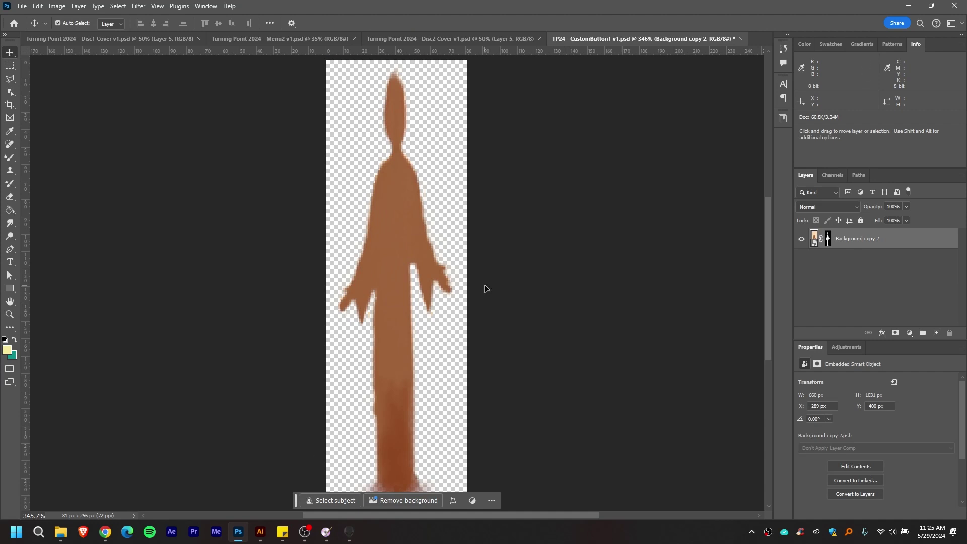
# Step: Expand the canvas evenly around the figure to 353 x 642 px with the Crop tool, leaving transparent space on all sides
pyautogui.scroll(-2, 497, 285)
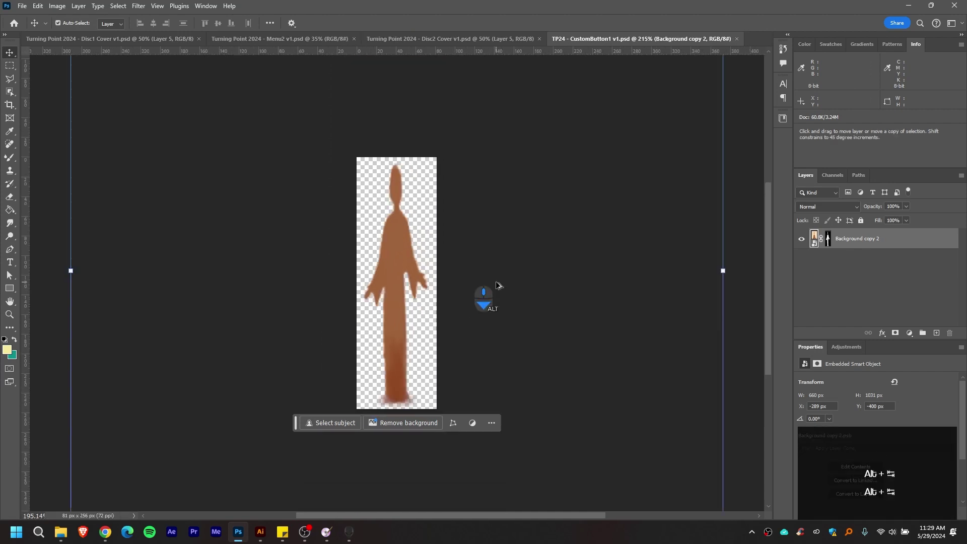
pyautogui.scroll(-2, 496, 286)
pyautogui.press('c')
pyautogui.moveTo(426, 204); pyautogui.dragTo(498, 95)
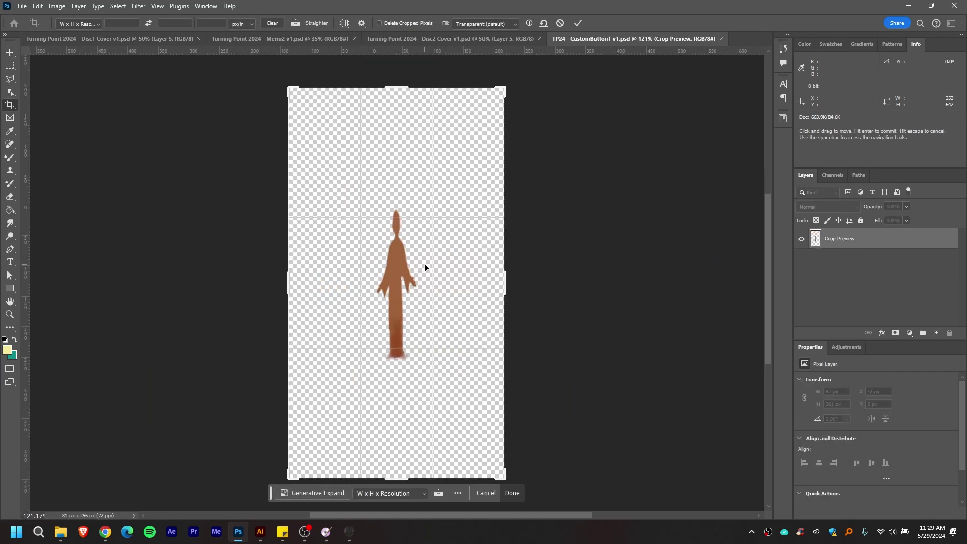
pyautogui.press('Return')
pyautogui.press('v')
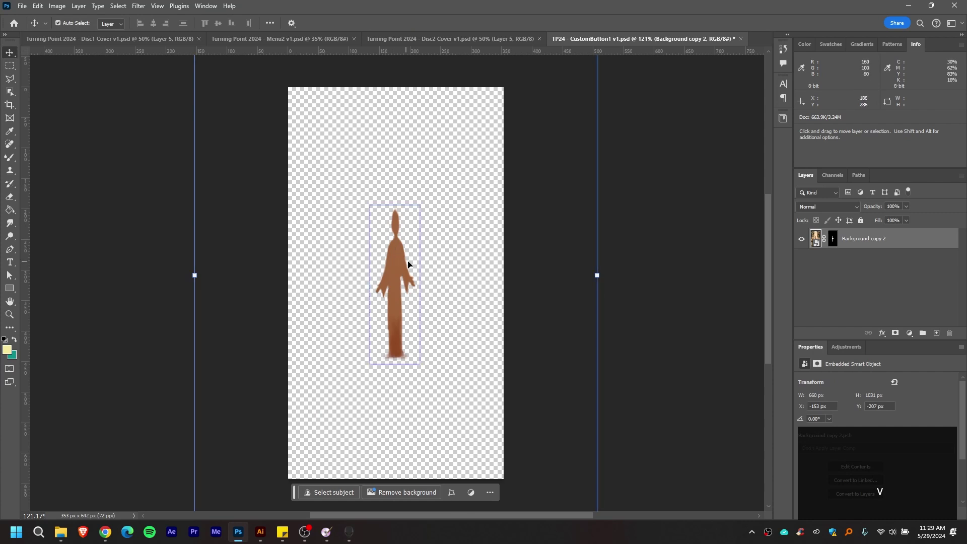
# Step: Scale the masked figure up proportionally around its center to about 399% and commit the transform
pyautogui.moveTo(597, 275); pyautogui.dragTo(630, 321)
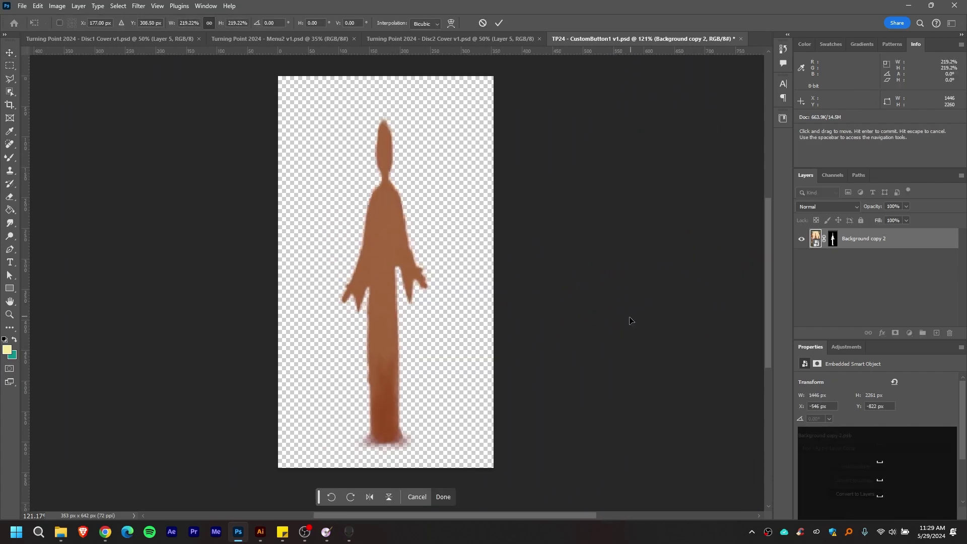
pyautogui.scroll(-1, 464, 278)
pyautogui.scroll(-4, 410, 276)
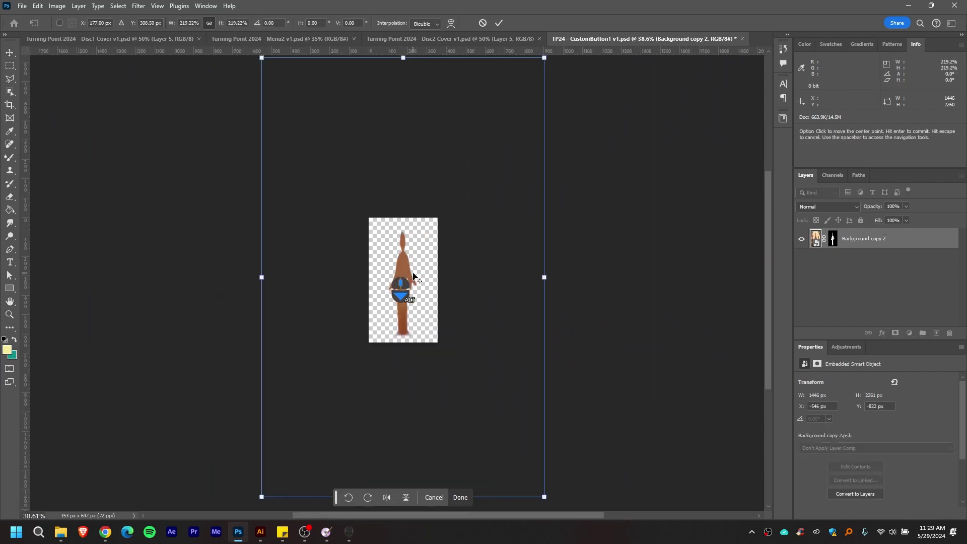
pyautogui.moveTo(544, 276); pyautogui.dragTo(683, 248)
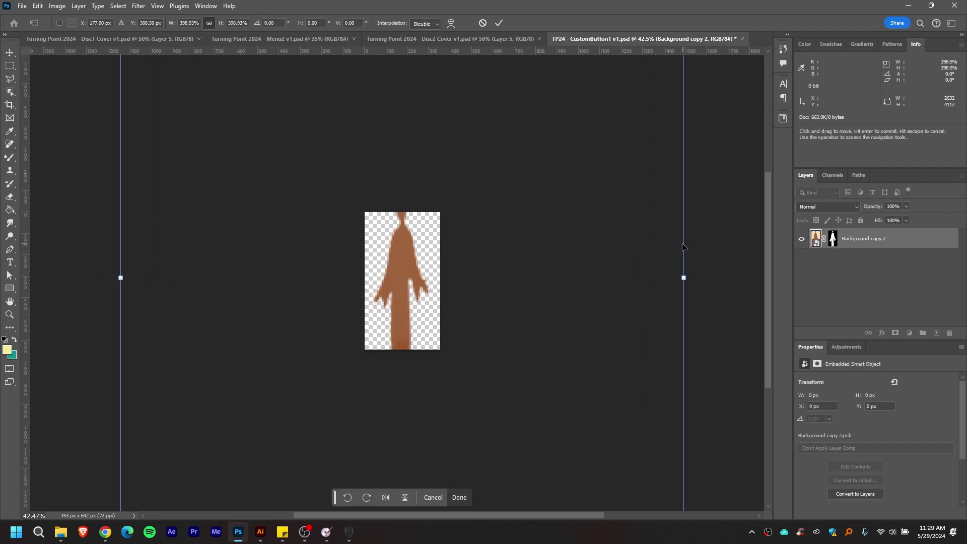
pyautogui.click(500, 24)
# Step: Extend the canvas vertically to 353 x 1084 px with the Crop tool to fit the whole enlarged figure, and save the document
pyautogui.press('c')
pyautogui.moveTo(401, 173); pyautogui.dragTo(415, 164)
pyautogui.scroll(2, 421, 262)
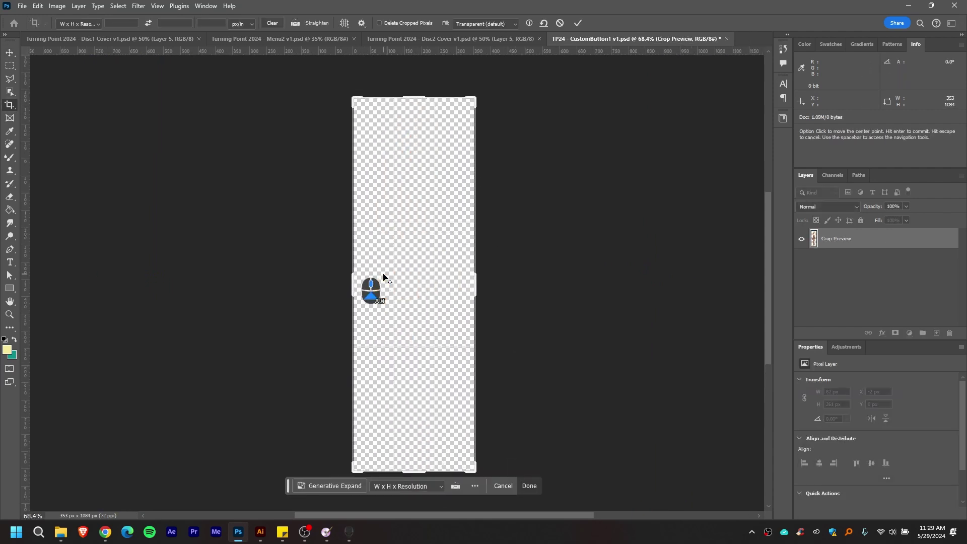
pyautogui.press('Return')
pyautogui.press('v')
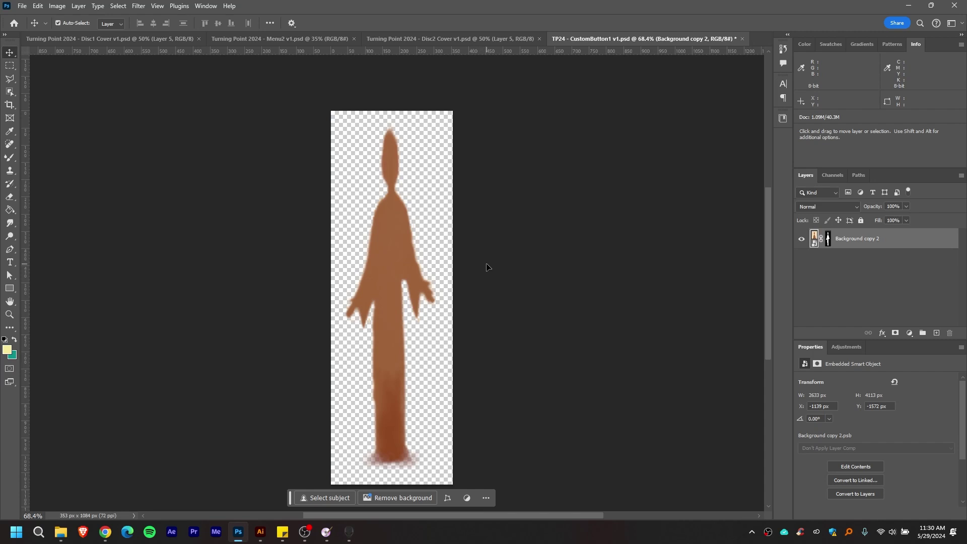
pyautogui.hotkey('ctrl', 's')
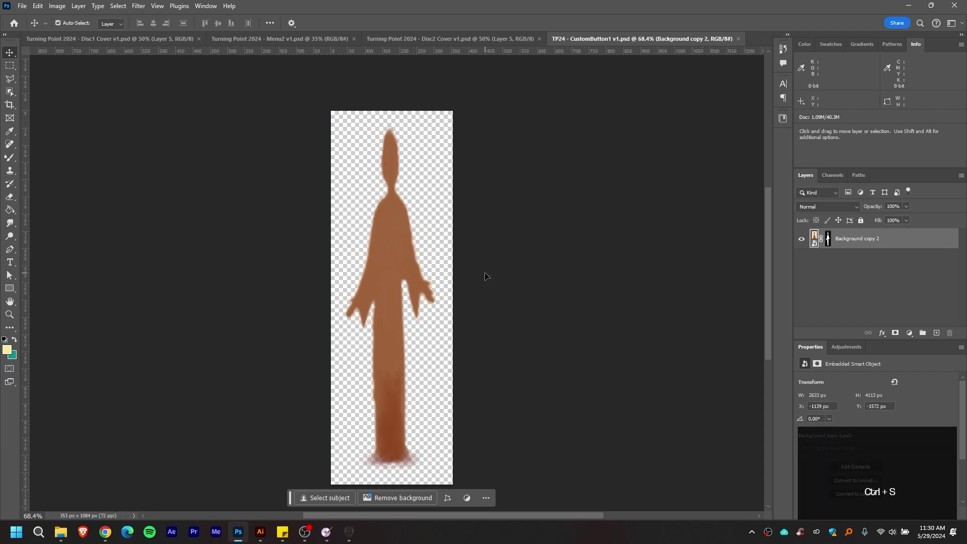
# Step: Export the figure as TP24 - CustomButton1 v1.png in PNG format, choosing the project's 04Exports > DVD folder
pyautogui.hotkey('ctrl', 'shift', 'alt', 'w')
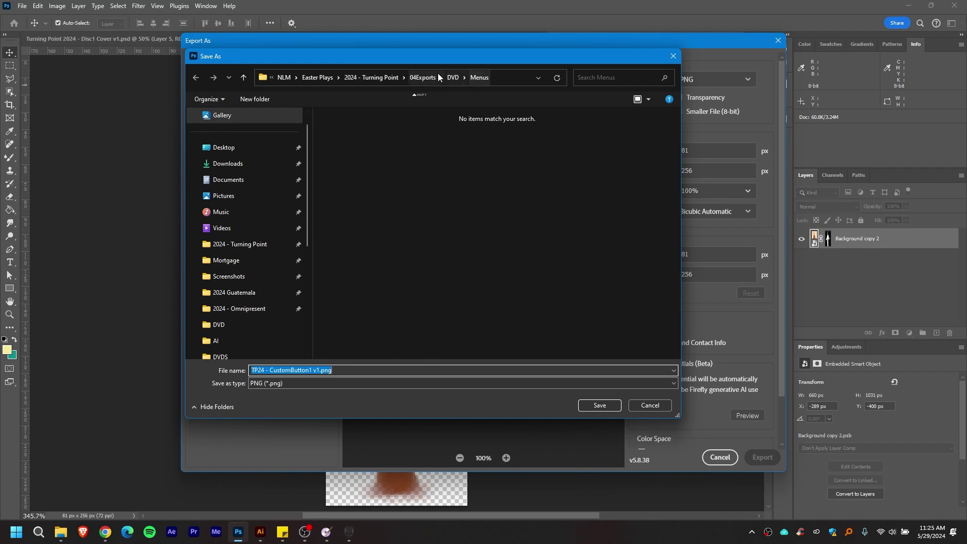
pyautogui.click(395, 77)
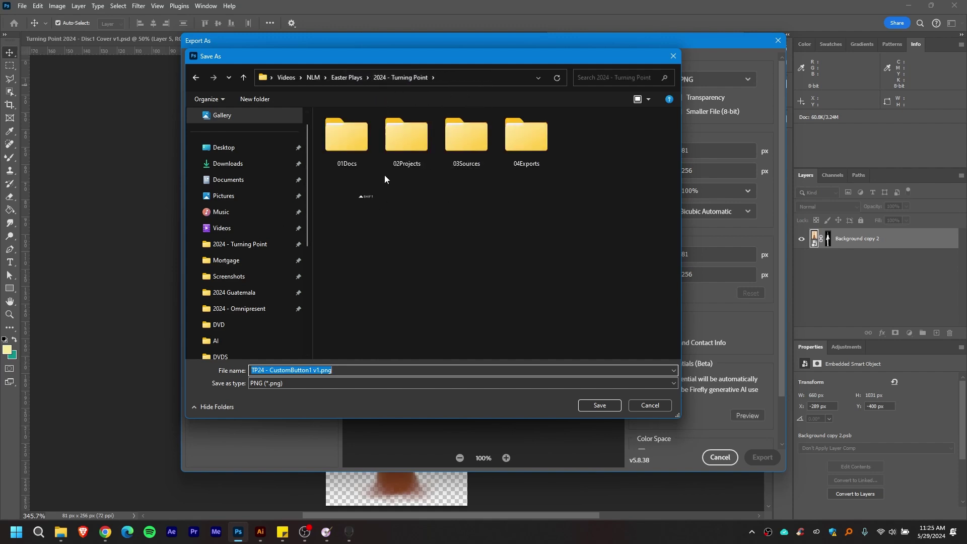
pyautogui.doubleClick(406, 148)
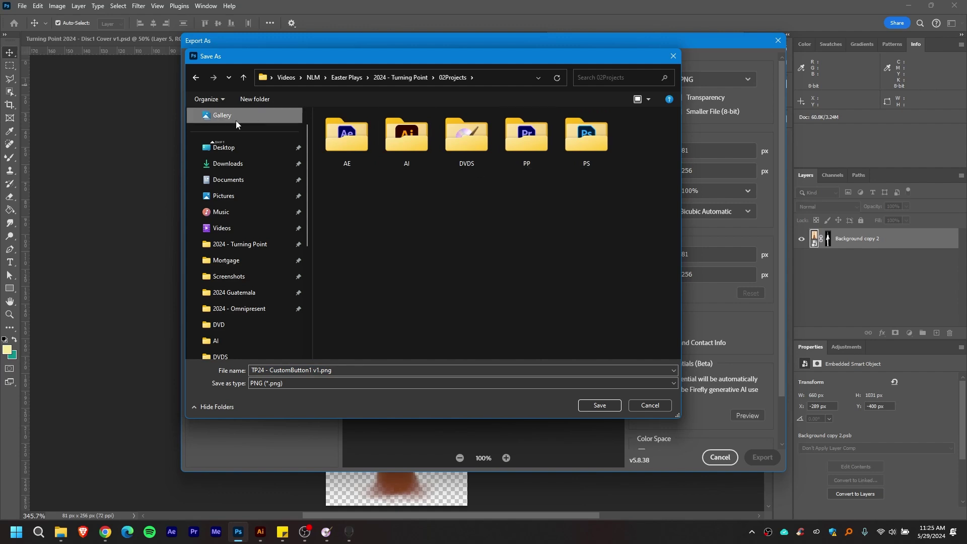
pyautogui.click(196, 77)
pyautogui.doubleClick(467, 143)
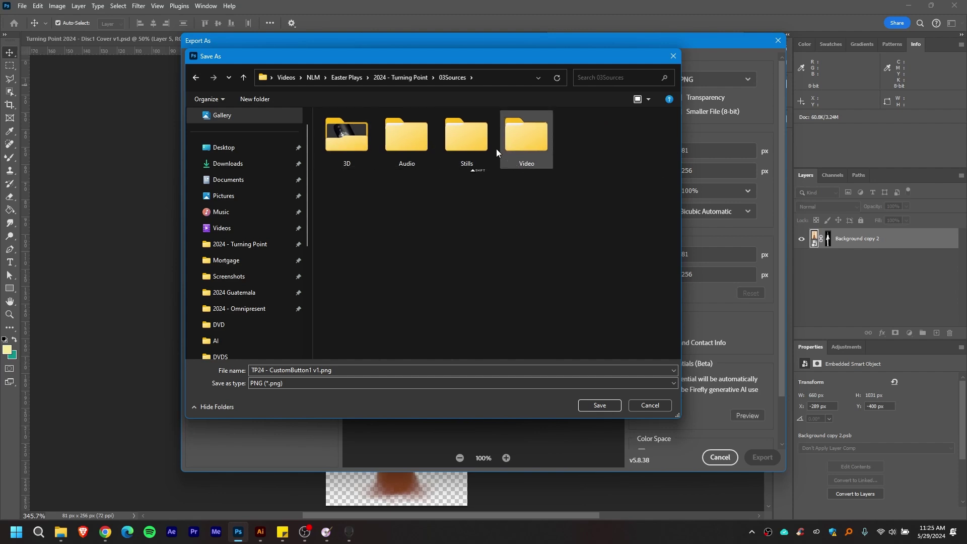
pyautogui.click(197, 78)
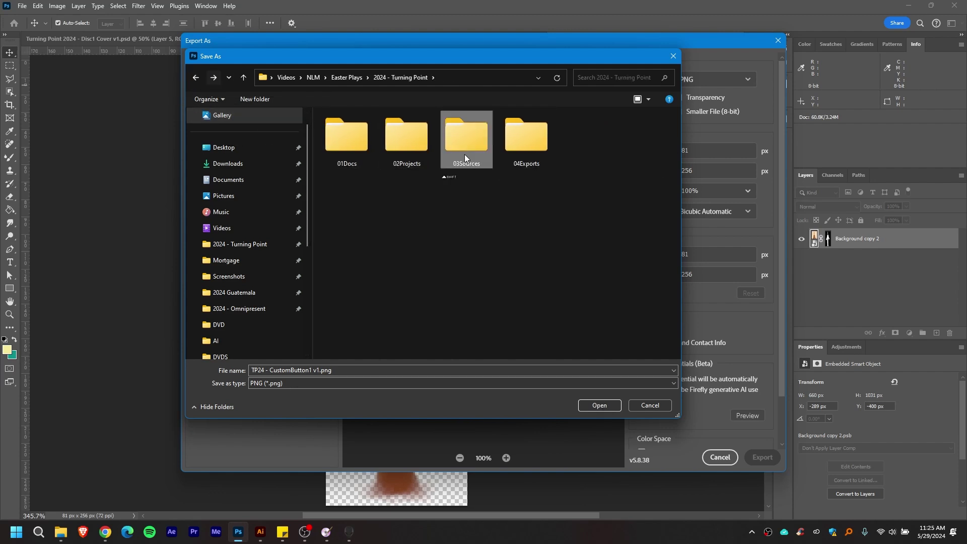
pyautogui.doubleClick(521, 143)
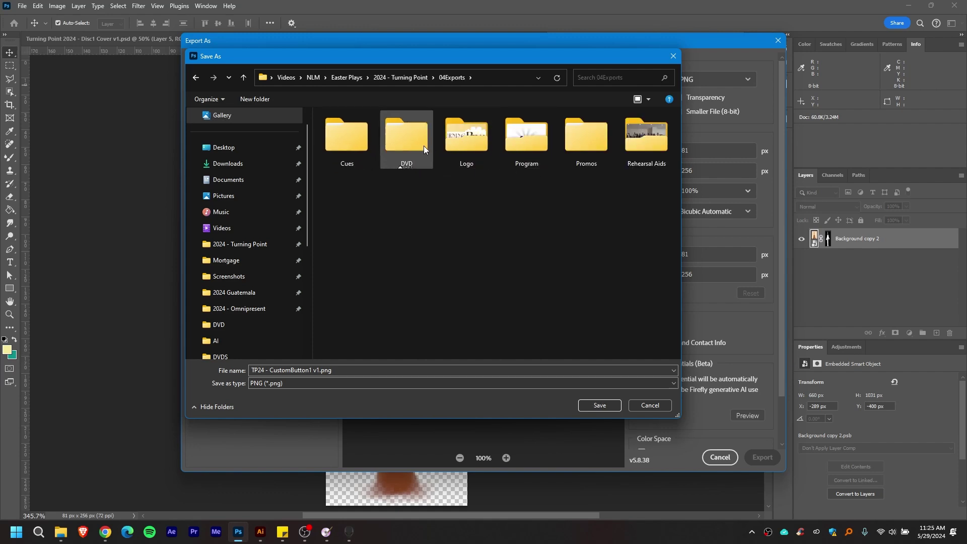
pyautogui.doubleClick(421, 147)
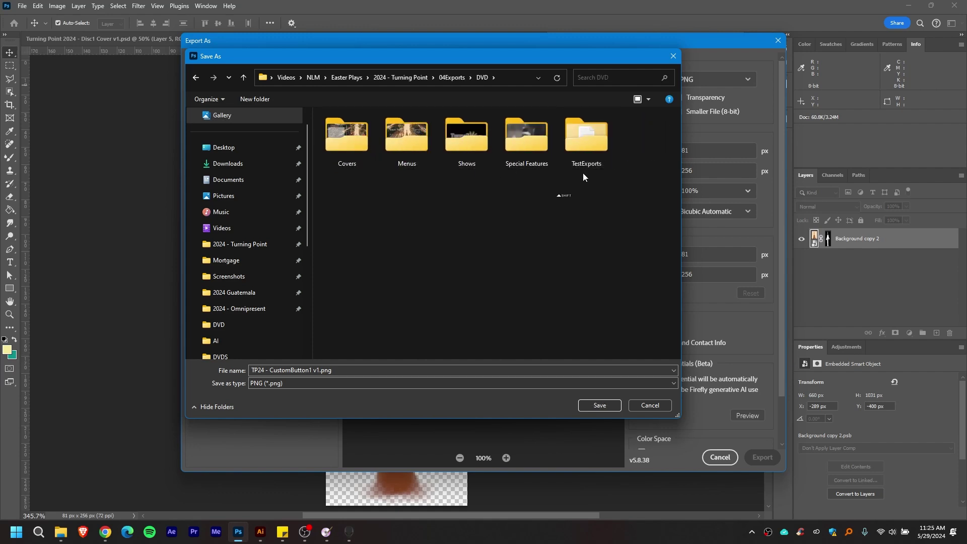
pyautogui.press('Return')
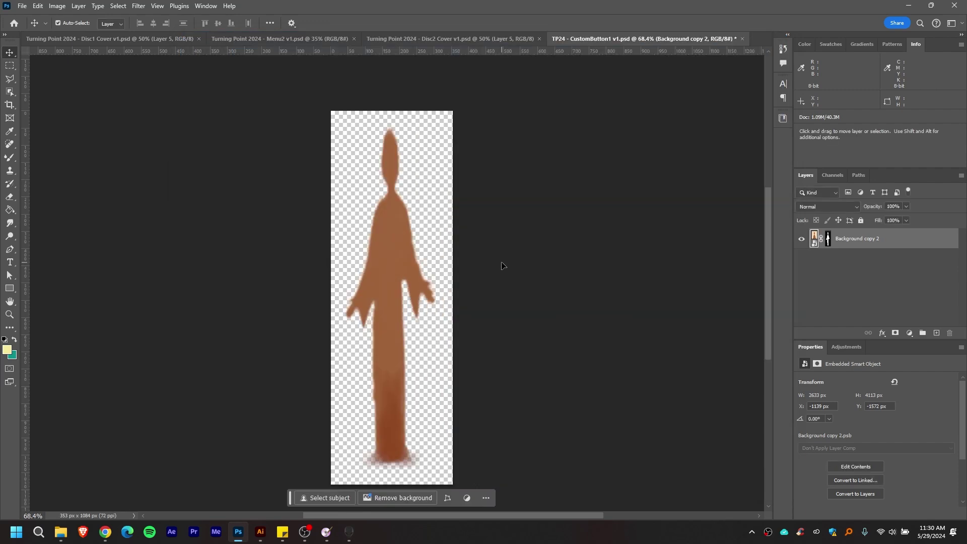
# Step: Switch to Illustrator and place the exported figure PNG onto the TP24 - CustomButton2 v1.ai artboard
pyautogui.hotkey('alt', 'Tab')
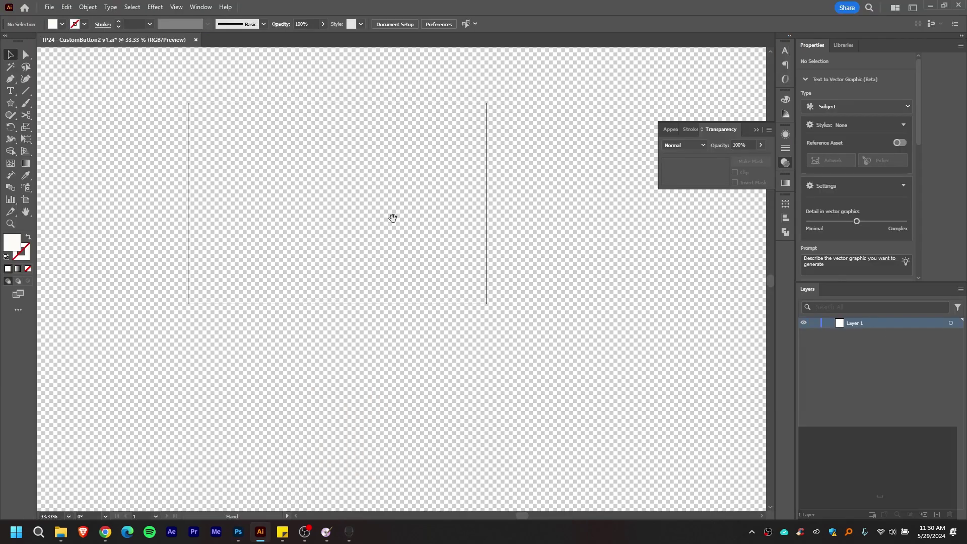
pyautogui.moveTo(393, 218); pyautogui.dragTo(479, 299)
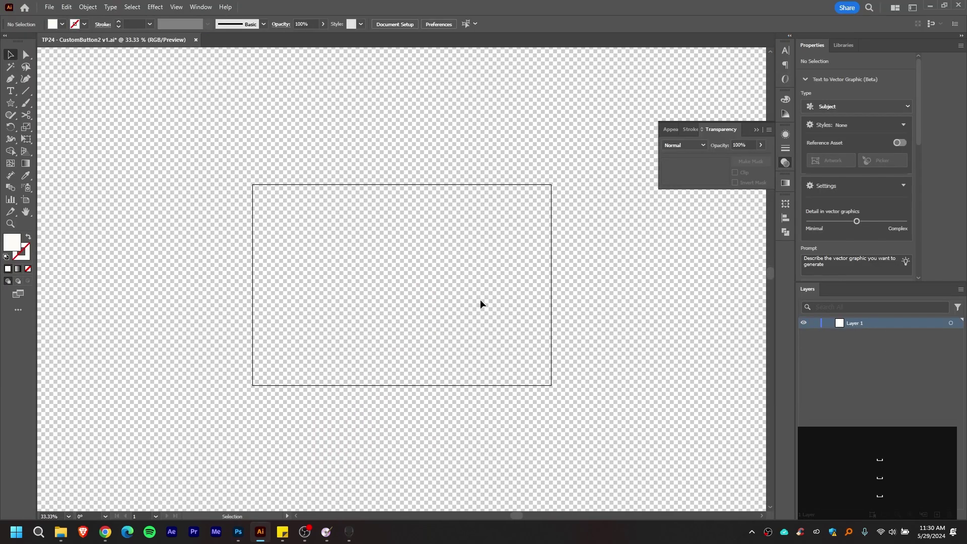
pyautogui.hotkey('alt', 'Tab')
pyautogui.moveTo(630, 180); pyautogui.dragTo(375, 267)
# Step: Resize Artboard 1 to fit the edges of the placed figure image and save the document
pyautogui.hotkey('shift', 'o')
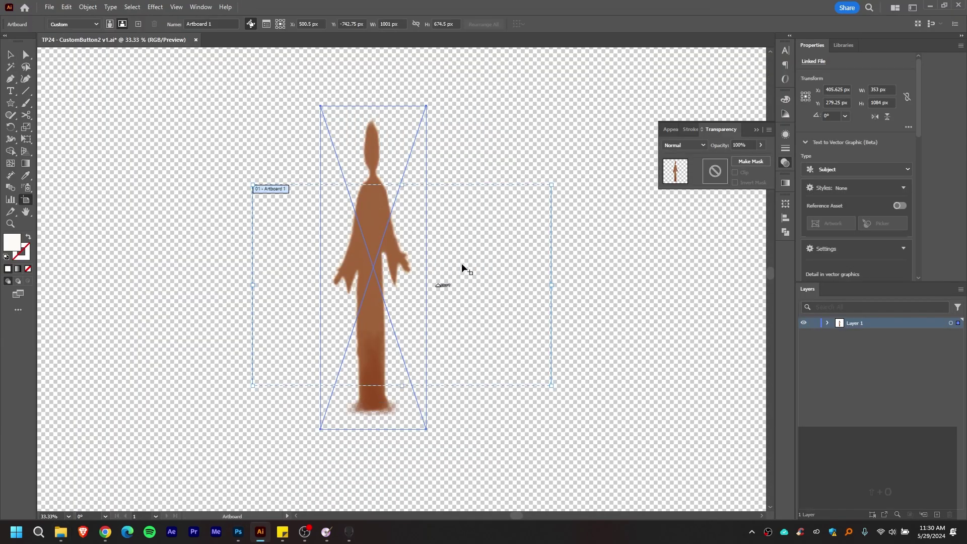
pyautogui.moveTo(551, 386); pyautogui.dragTo(428, 431)
pyautogui.moveTo(250, 184); pyautogui.dragTo(321, 105)
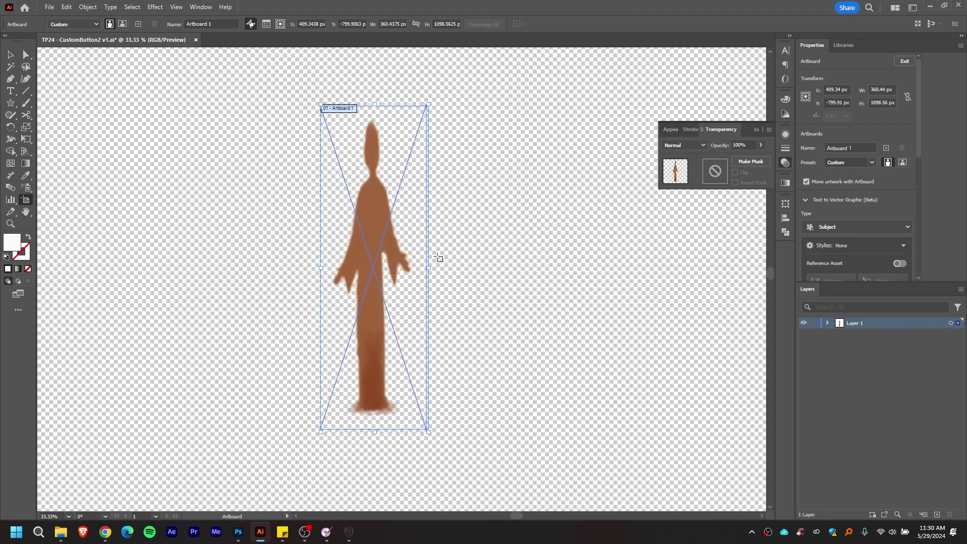
pyautogui.press('v')
pyautogui.scroll(1, 383, 230)
pyautogui.scroll(-1, 383, 231)
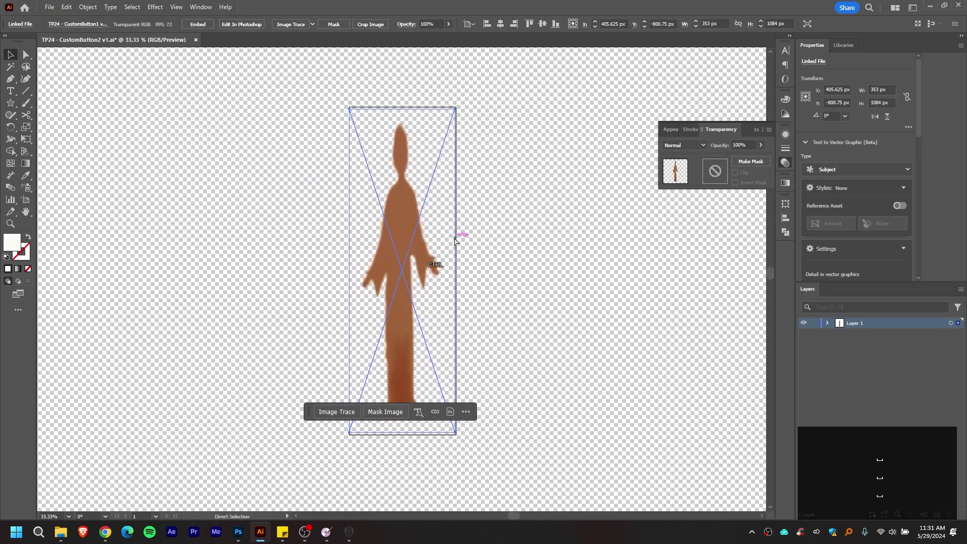
pyautogui.hotkey('ctrl', 's')
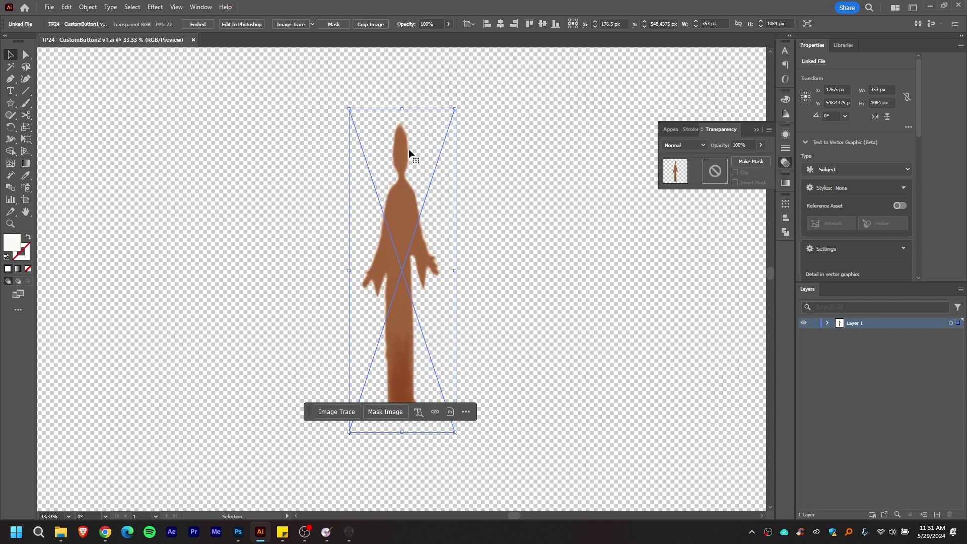
# Step: Image-trace the placed figure, apply the High Fidelity Photo preset, and check the tracing's detail
pyautogui.click(291, 24)
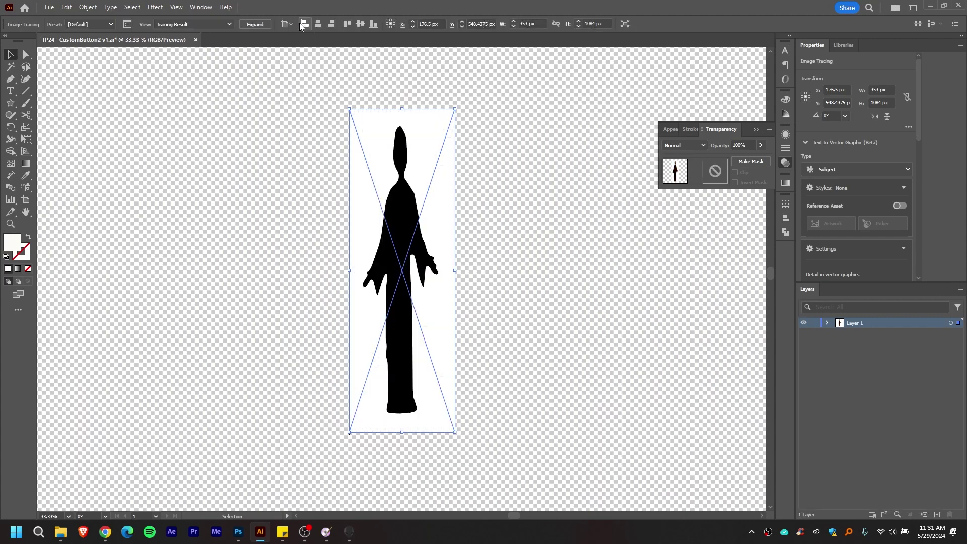
pyautogui.click(111, 24)
pyautogui.click(105, 60)
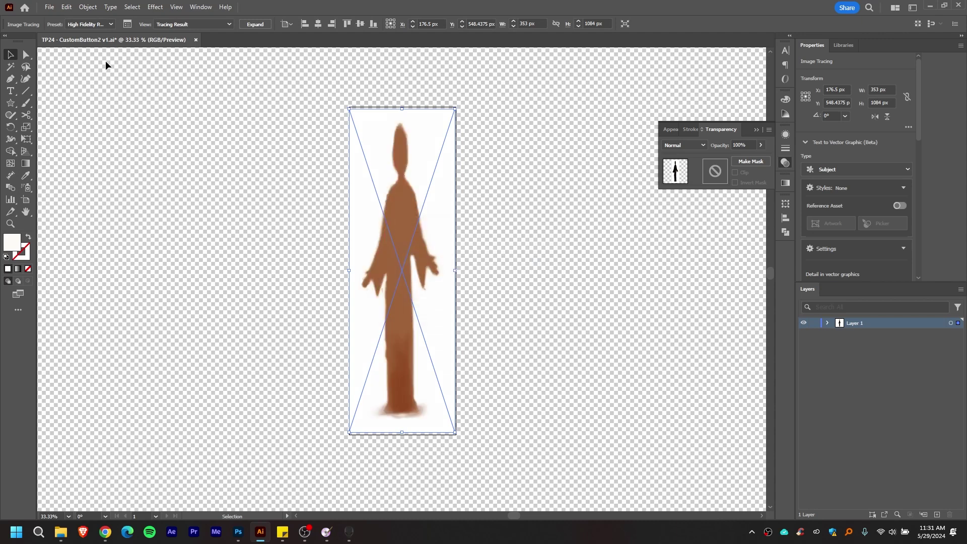
pyautogui.keyDown('alt'); pyautogui.scroll(1, 358, 249); pyautogui.keyUp('alt')
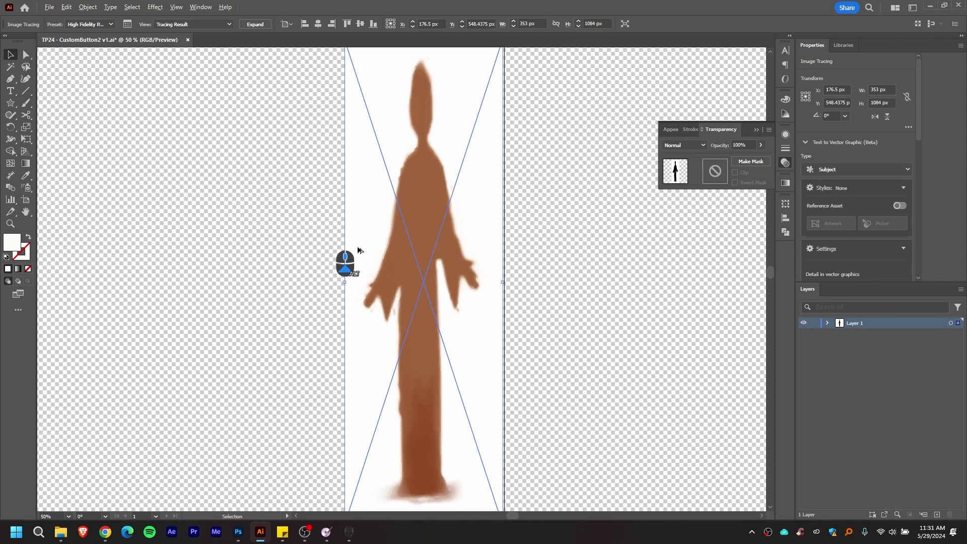
pyautogui.keyDown('alt'); pyautogui.scroll(-1, 358, 250); pyautogui.keyUp('alt')
pyautogui.keyDown('alt'); pyautogui.scroll(1, 358, 250); pyautogui.keyUp('alt')
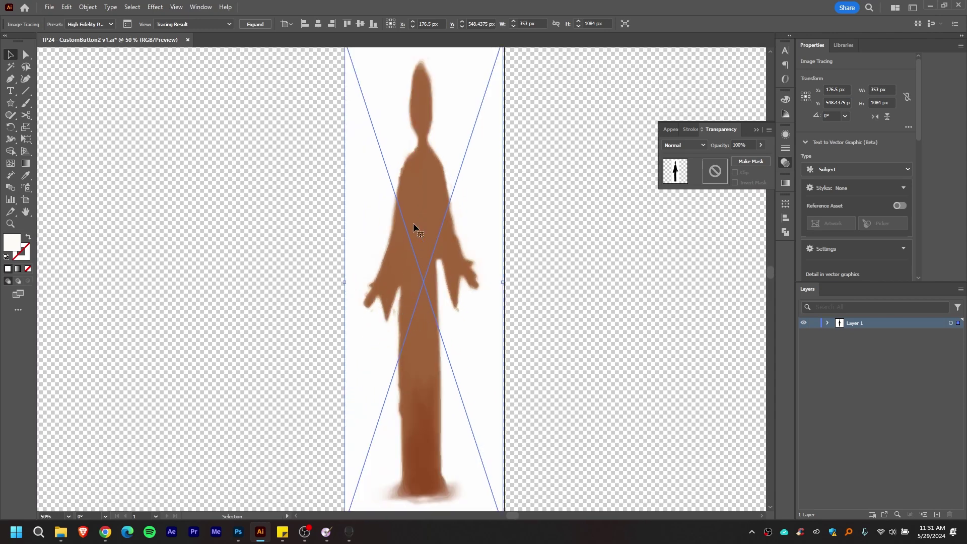
pyautogui.keyDown('alt'); pyautogui.scroll(-1, 413, 228); pyautogui.keyUp('alt')
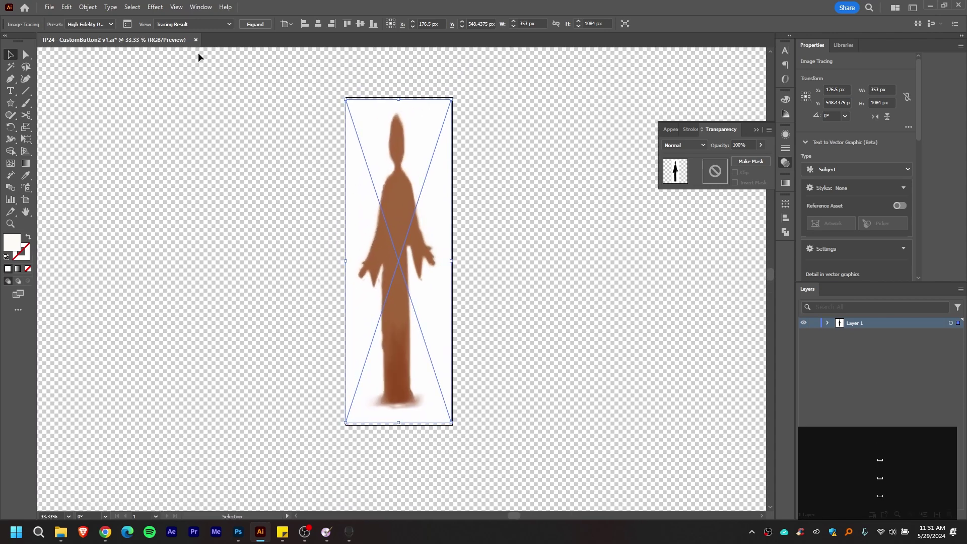
pyautogui.click(112, 24)
pyautogui.click(113, 23)
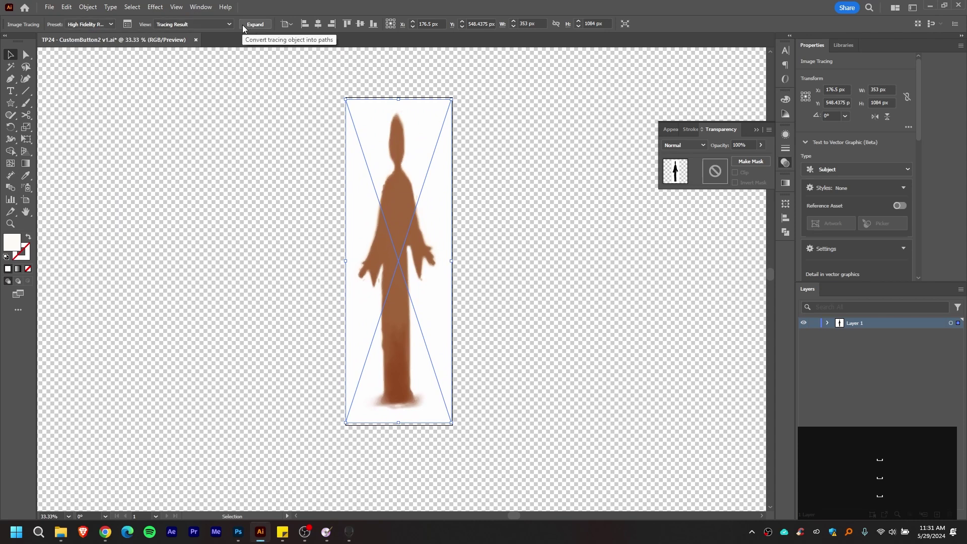
# Step: Expand the tracing into paths, list the group's paths under Layer 1, and select a single brown path
pyautogui.click(254, 24)
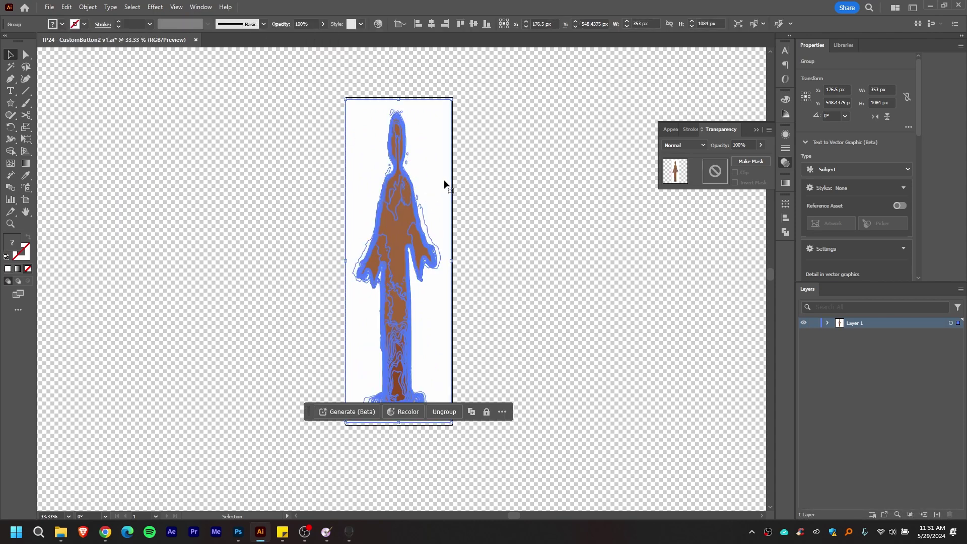
pyautogui.press('a')
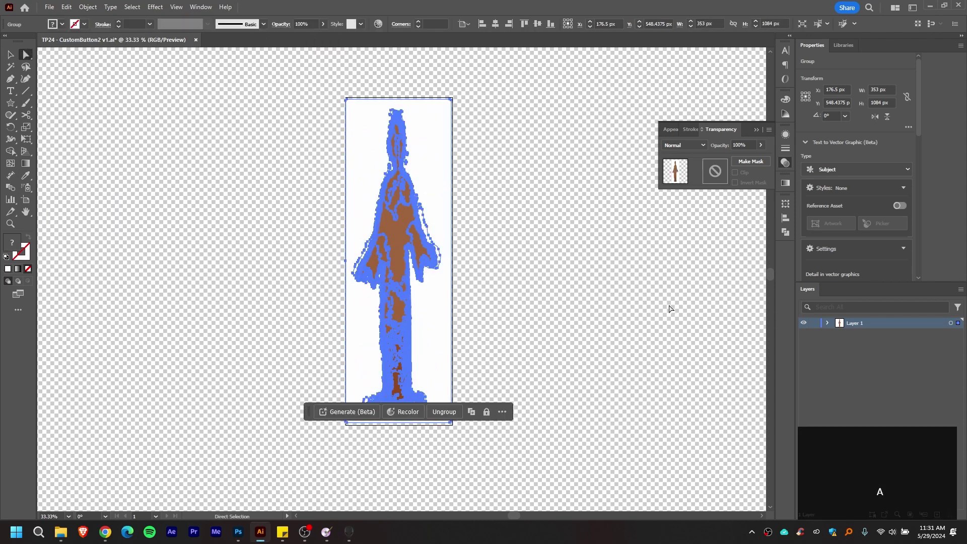
pyautogui.click(828, 323)
pyautogui.click(838, 334)
pyautogui.scroll(-1, 896, 384)
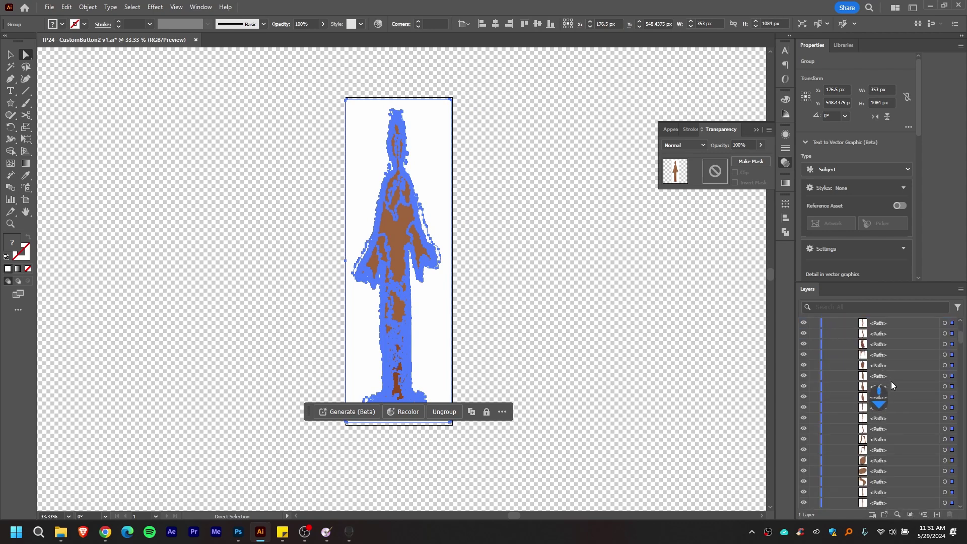
pyautogui.click(945, 366)
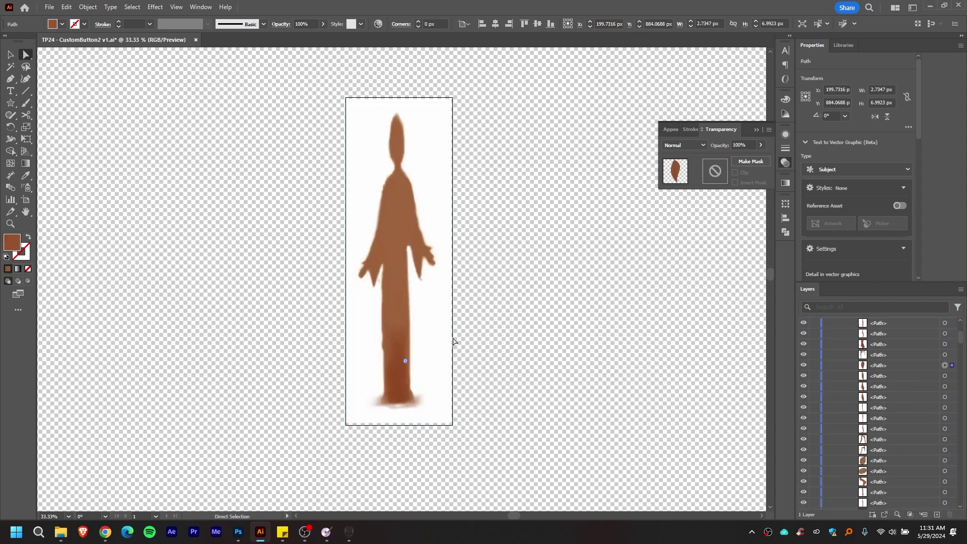
# Step: Inspect the traced paths around the figure's base and body, and delete the large white background path behind the figure
pyautogui.scroll(3, 406, 375)
pyautogui.scroll(-3, 388, 393)
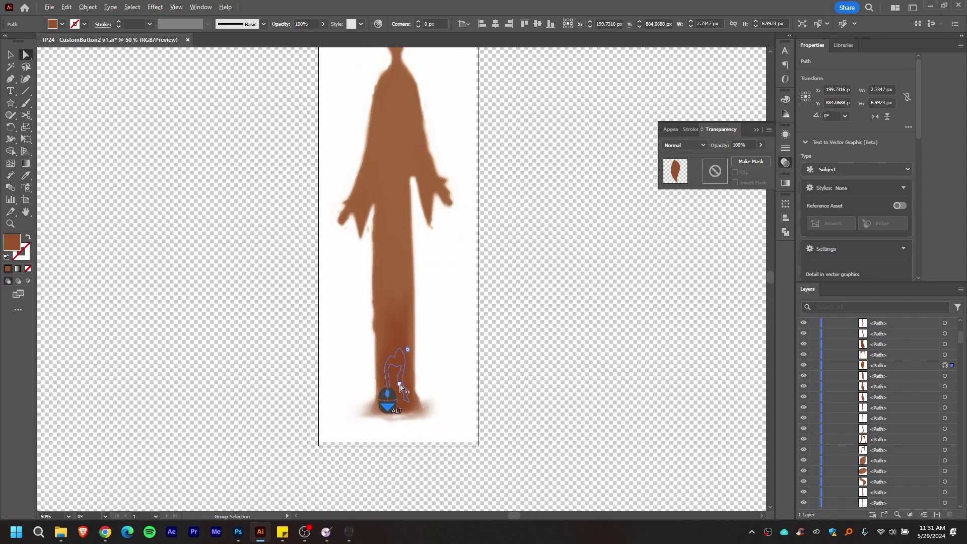
pyautogui.scroll(5, 440, 312)
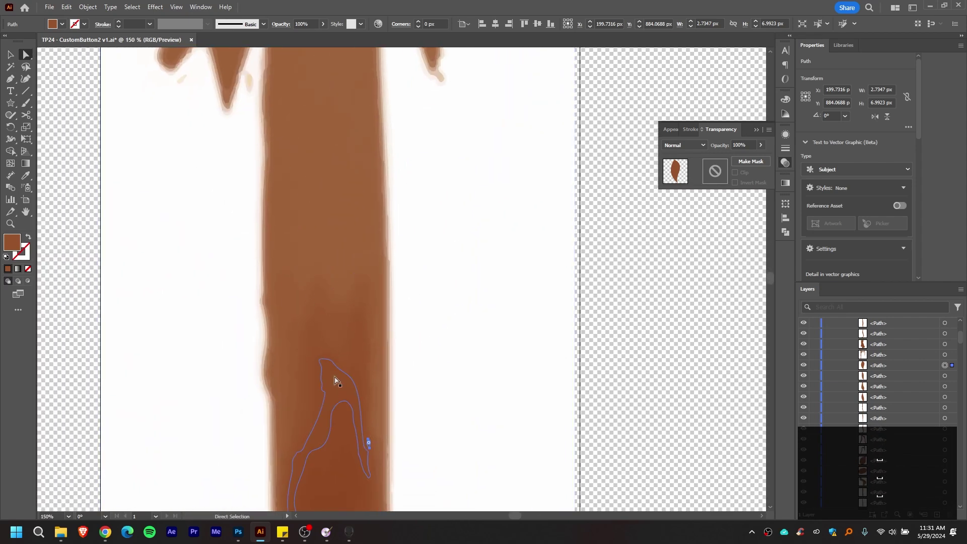
pyautogui.scroll(-3, 422, 312)
pyautogui.scroll(-1, 422, 313)
pyautogui.scroll(1, 422, 312)
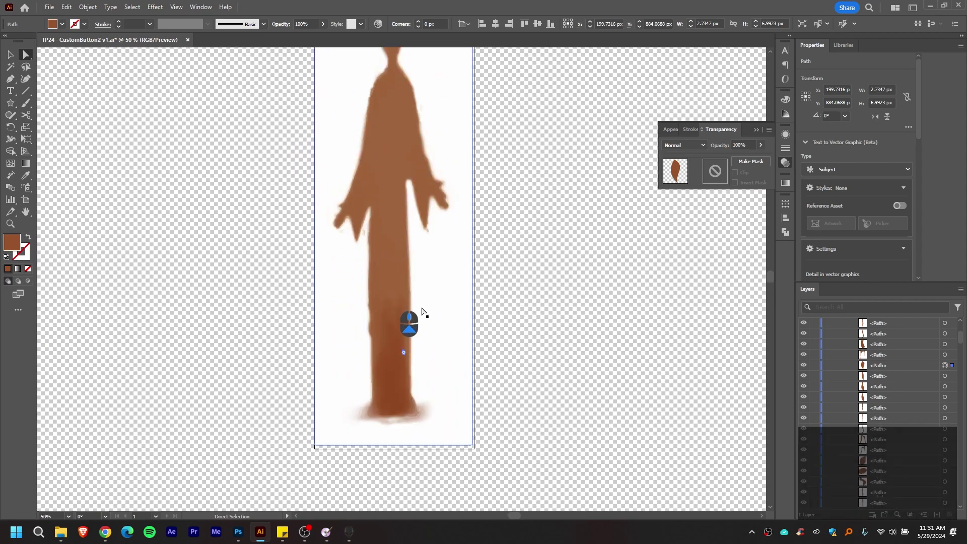
pyautogui.scroll(2, 422, 322)
pyautogui.scroll(-1, 424, 353)
pyautogui.scroll(-1, 420, 335)
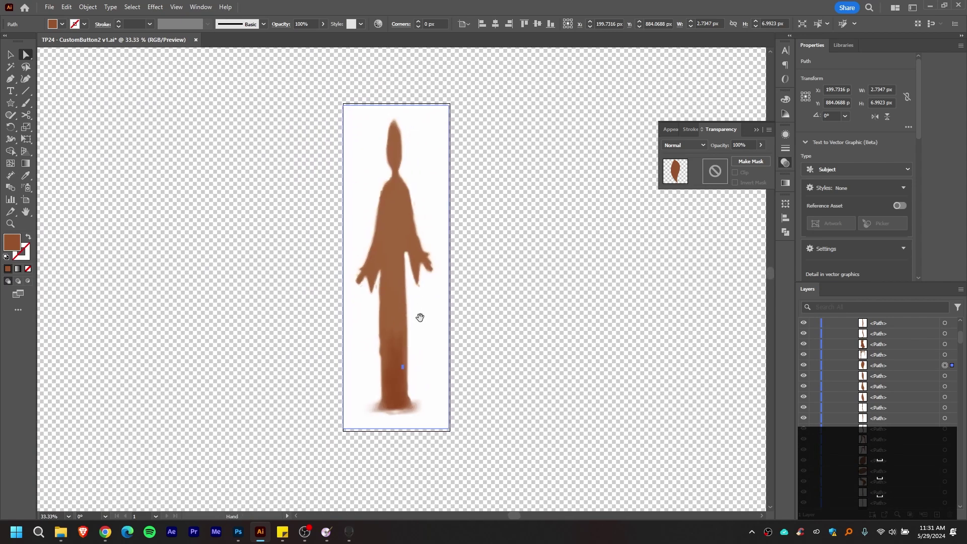
pyautogui.click(432, 320)
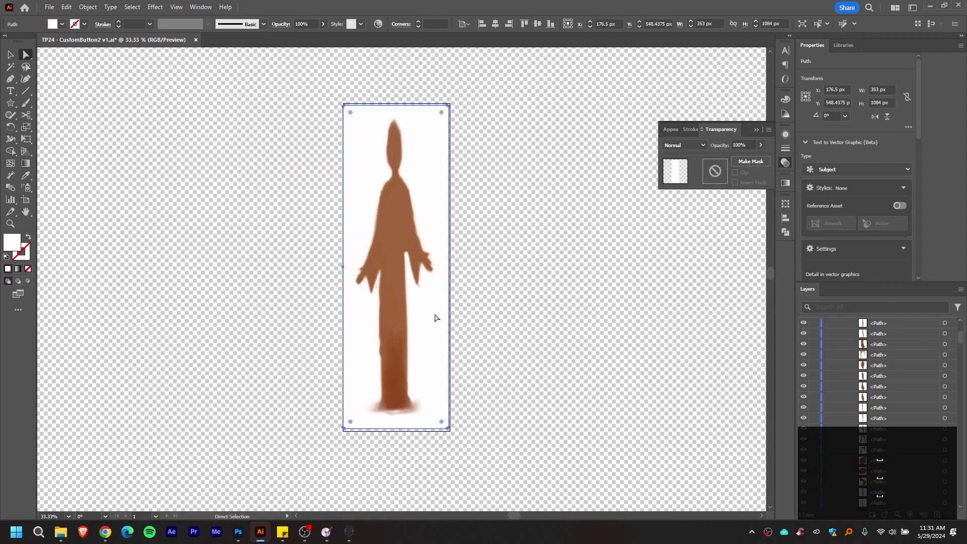
pyautogui.press('BackSpace')
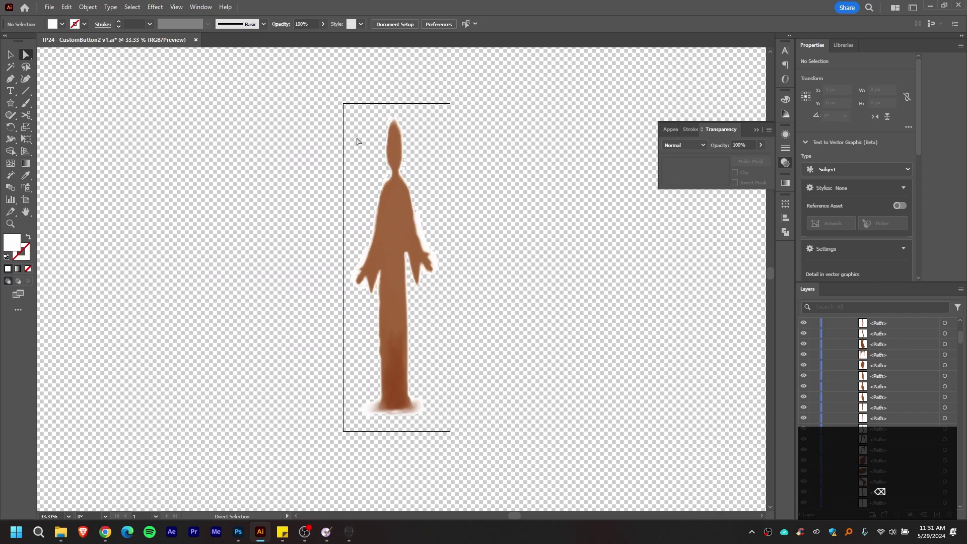
# Step: Delete the pale traced paths to the left of the figure's base
pyautogui.scroll(2, 409, 434)
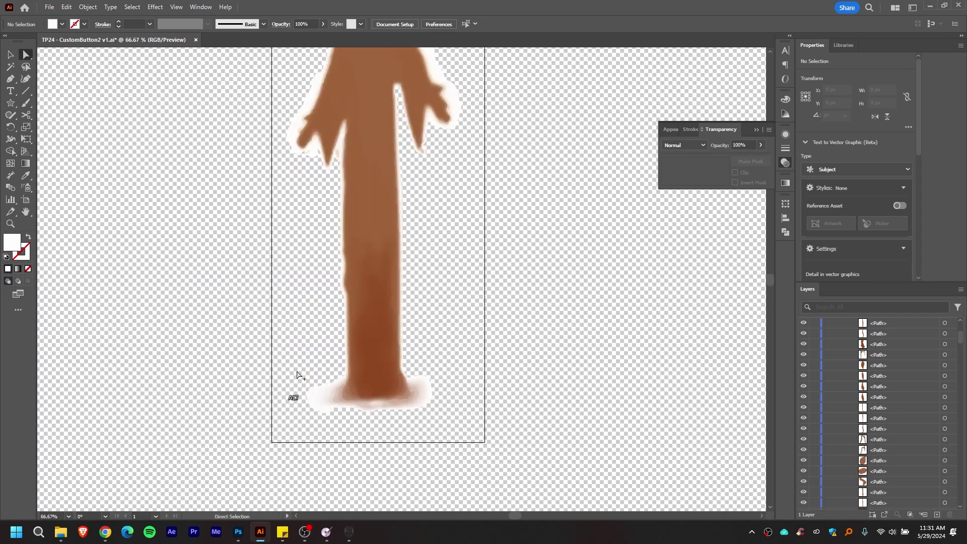
pyautogui.moveTo(296, 378)
pyautogui.mouseDown()
pyautogui.moveTo(316, 436)
pyautogui.moveTo(327, 424)
pyautogui.mouseUp()
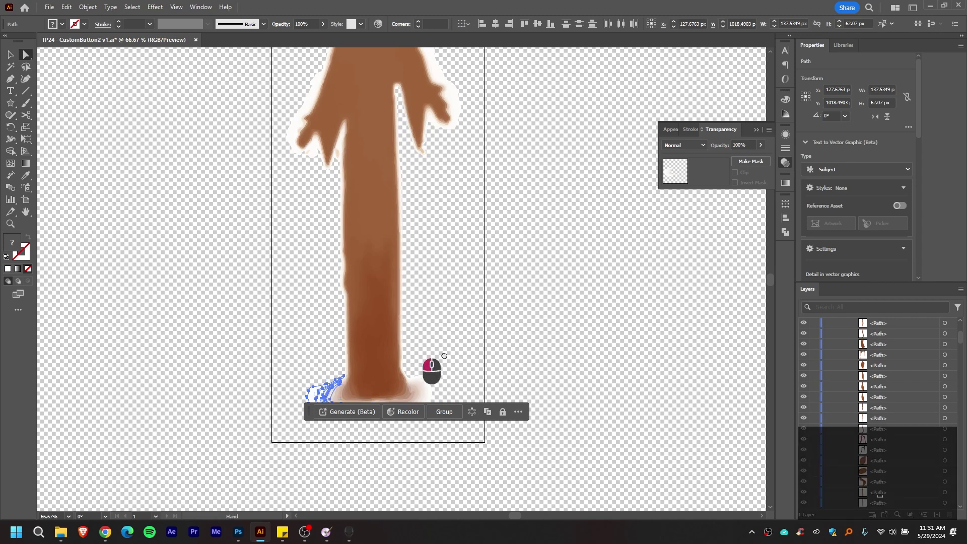
pyautogui.scroll(-1, 438, 363)
pyautogui.press('BackSpace')
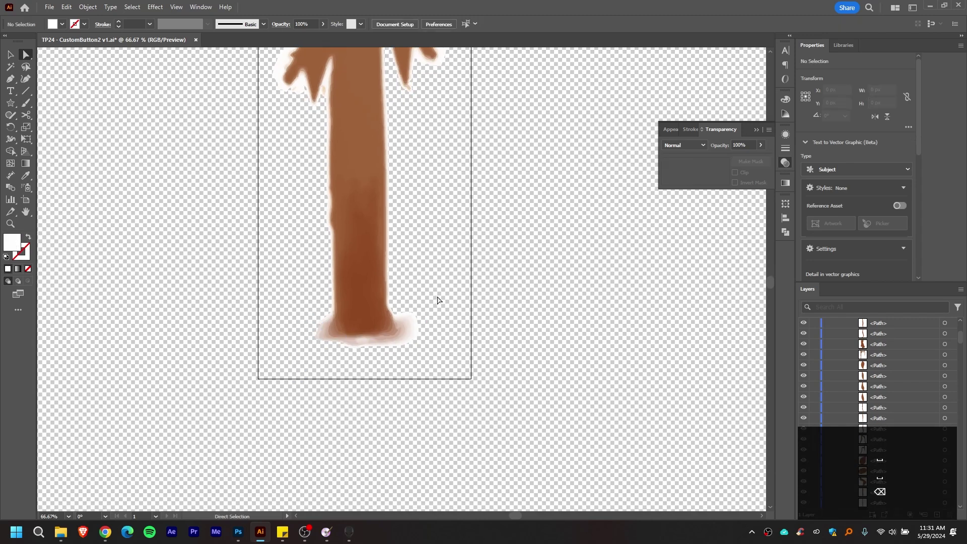
# Step: Delete the faded shadow paths beneath the figure's base and the leftover fragments on both sides of it
pyautogui.moveTo(294, 357); pyautogui.dragTo(403, 366)
pyautogui.moveTo(308, 373); pyautogui.dragTo(415, 313)
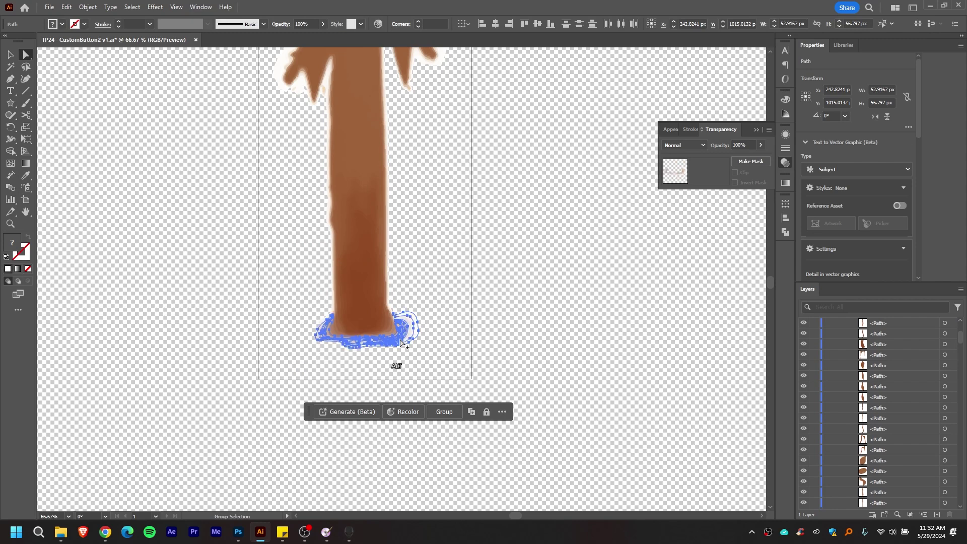
pyautogui.press('BackSpace')
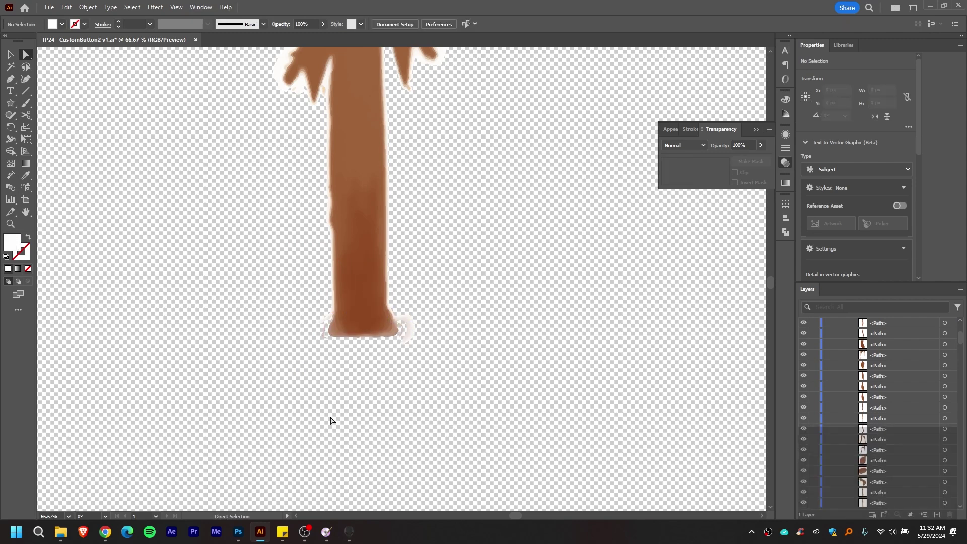
pyautogui.moveTo(439, 297); pyautogui.dragTo(402, 366)
pyautogui.press('BackSpace')
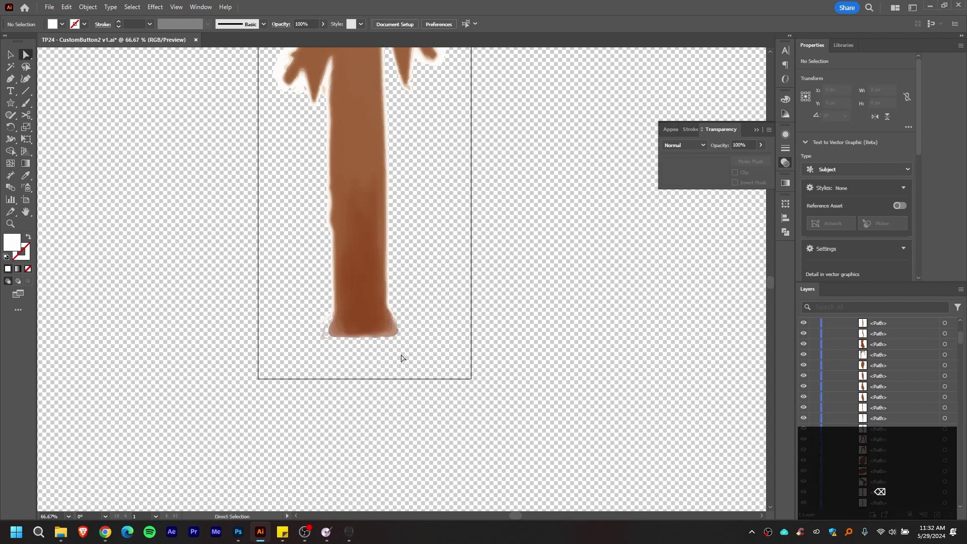
pyautogui.moveTo(309, 363); pyautogui.dragTo(324, 324)
pyautogui.press('BackSpace')
# Step: Switch to DVDStyler to check the shadow figure's base in the menu artwork, and return to Illustrator
pyautogui.click(327, 532)
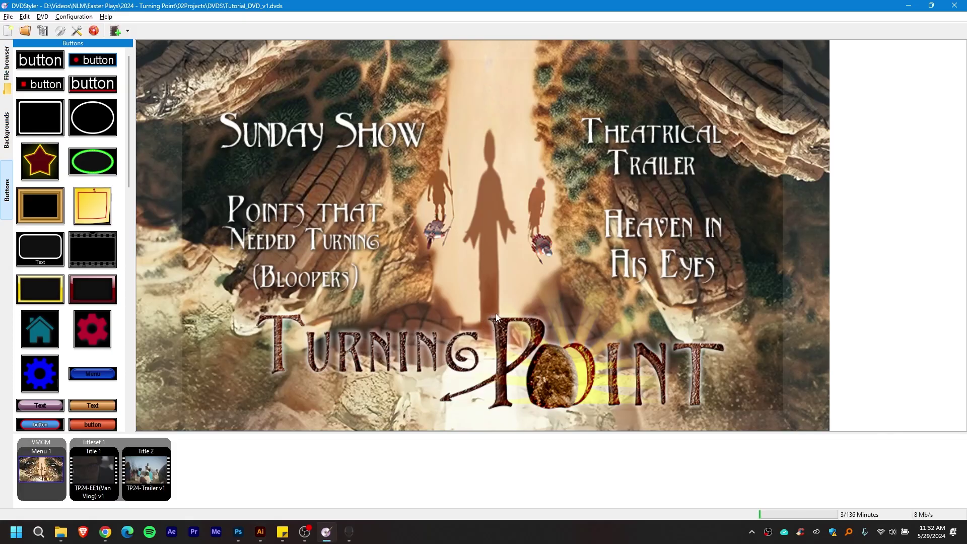
pyautogui.hotkey('alt', 'Tab')
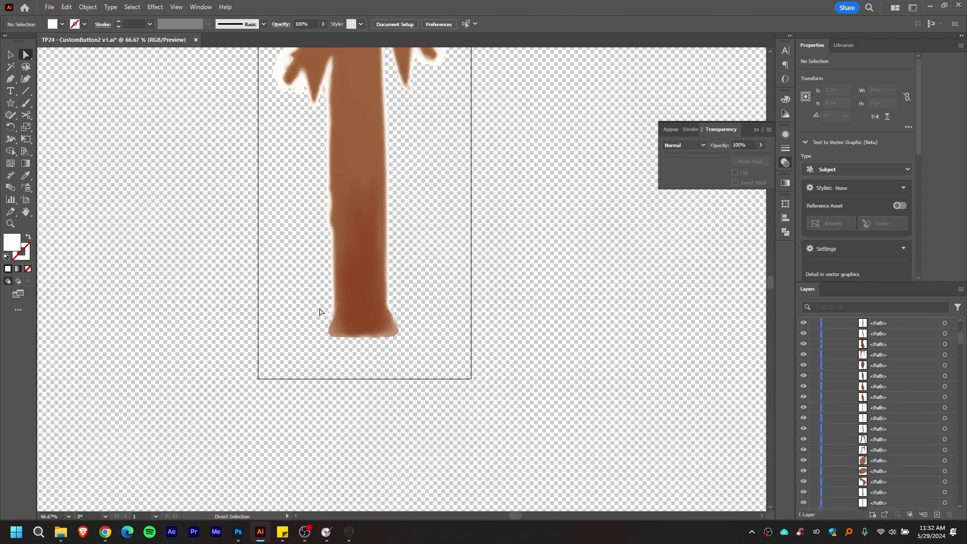
pyautogui.scroll(-1, 459, 312)
pyautogui.scroll(2, 425, 266)
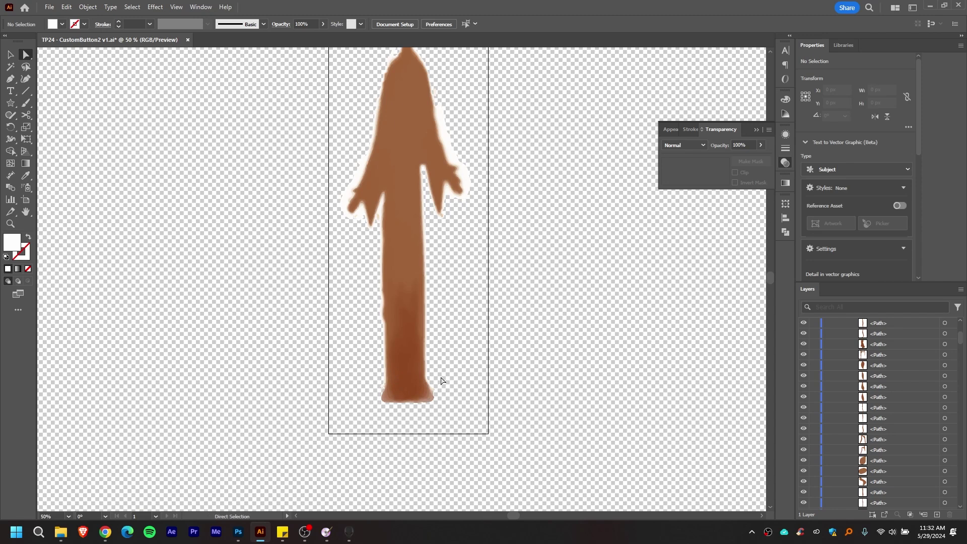
# Step: Cut a jagged line across the figure just above its base with the Eraser tool and delete the severed base pieces
pyautogui.hotkey('shift', 'e')
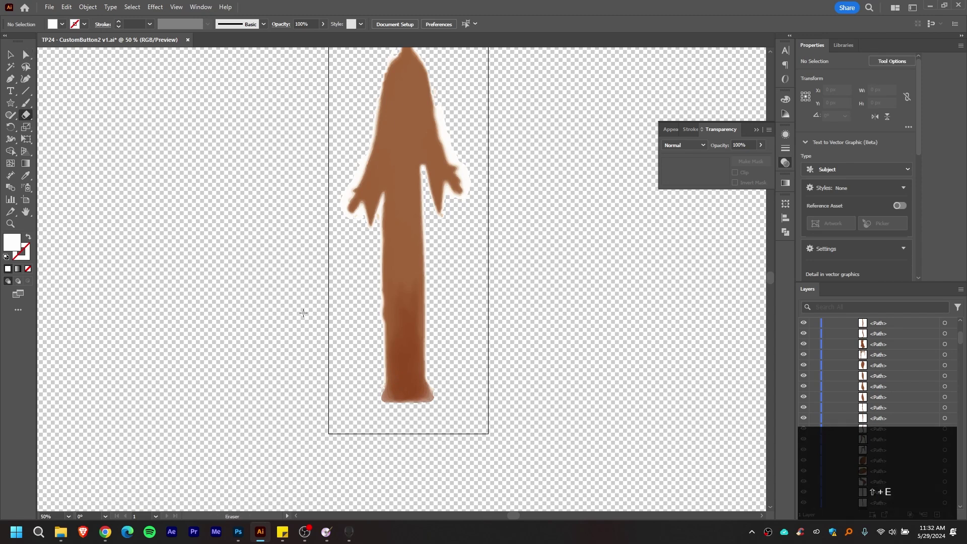
pyautogui.moveTo(380, 360); pyautogui.dragTo(387, 369)
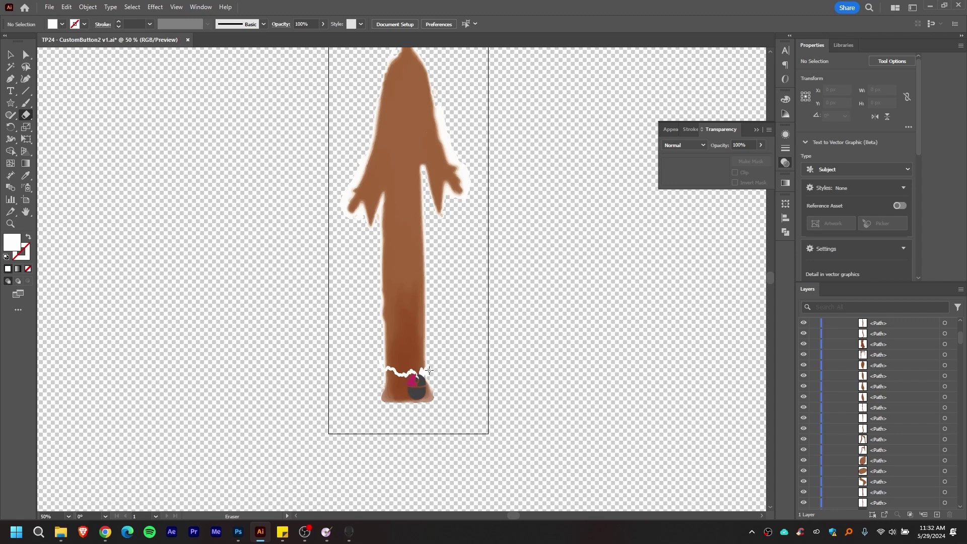
pyautogui.moveTo(427, 377); pyautogui.dragTo(429, 385)
pyautogui.press('a')
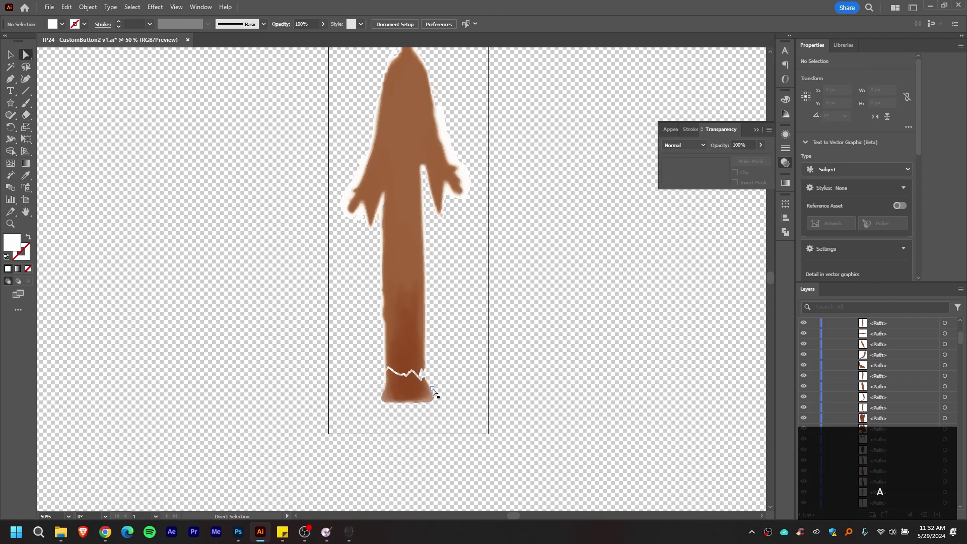
pyautogui.moveTo(353, 421); pyautogui.dragTo(469, 408)
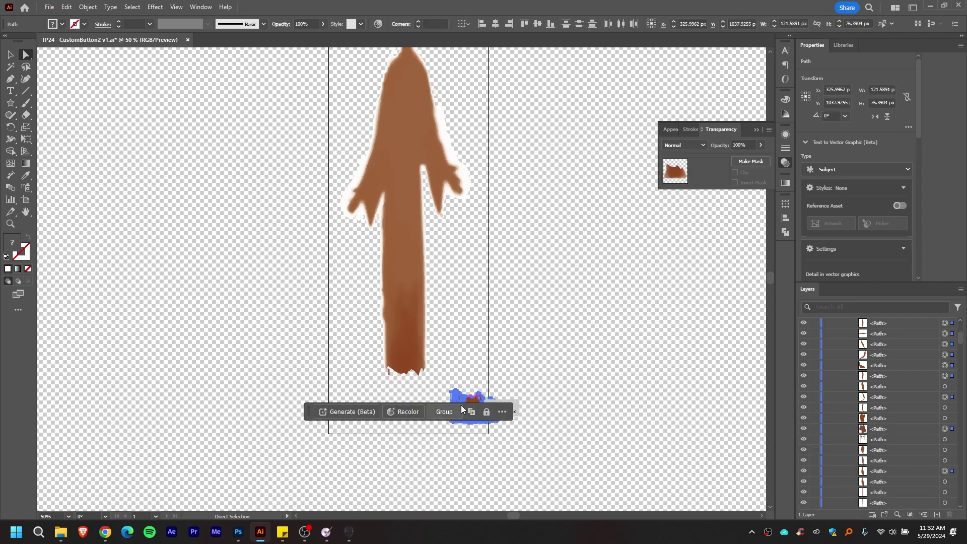
pyautogui.press('BackSpace')
# Step: Delete the white path bordering the figure's left arm and hand
pyautogui.hotkey('ctrl', '=')
pyautogui.scroll(2, 443, 363)
pyautogui.click(352, 211)
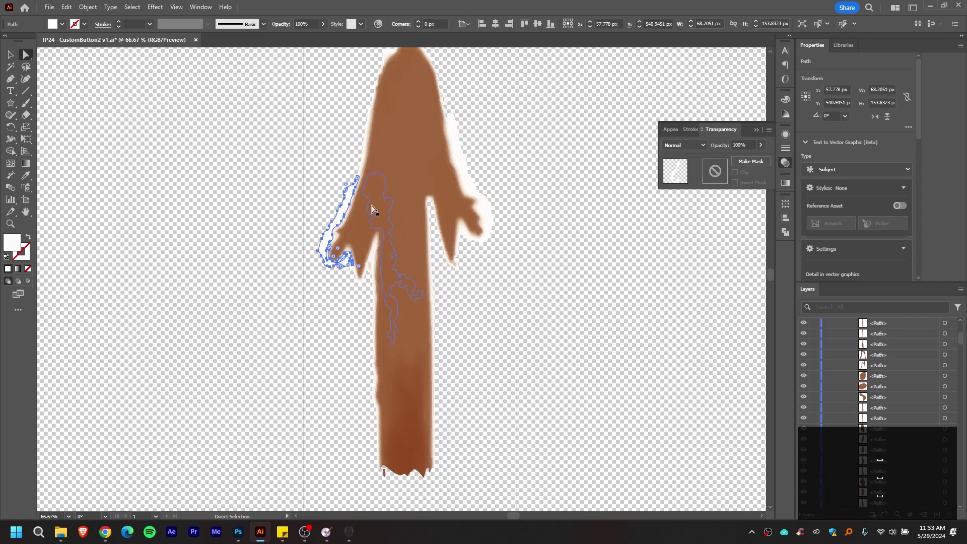
pyautogui.press('BackSpace')
# Step: Delete the small pale fragments between the fingers of the figure's left hand
pyautogui.hotkey('ctrl', '=')
pyautogui.click(345, 264)
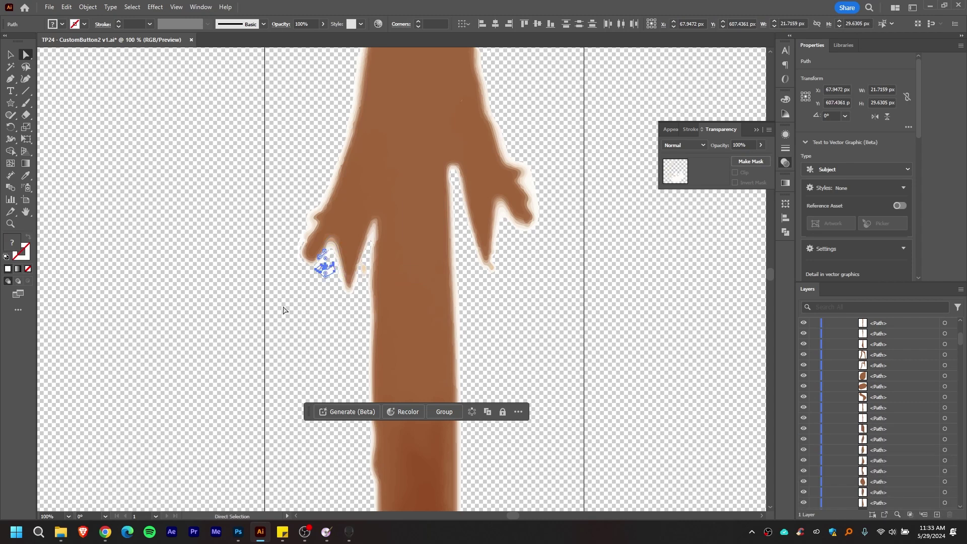
pyautogui.hotkey('ctrl', '=')
pyautogui.hotkey('ctrl', '=')
pyautogui.hotkey('ctrl', '=')
pyautogui.press('BackSpace')
# Step: Clear the stray paths at the left fingertip and delete the pale paths between the right hand's fingers
pyautogui.hotkey('ctrl', '-')
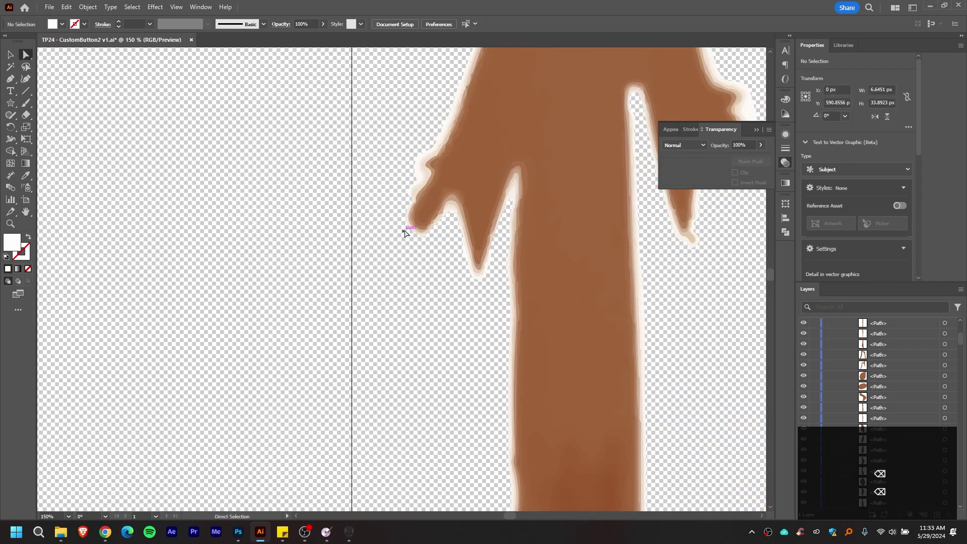
pyautogui.hotkey('ctrl', '-')
pyautogui.moveTo(406, 227)
pyautogui.mouseDown()
pyautogui.moveTo(409, 159)
pyautogui.moveTo(423, 227)
pyautogui.mouseUp()
pyautogui.click(535, 281)
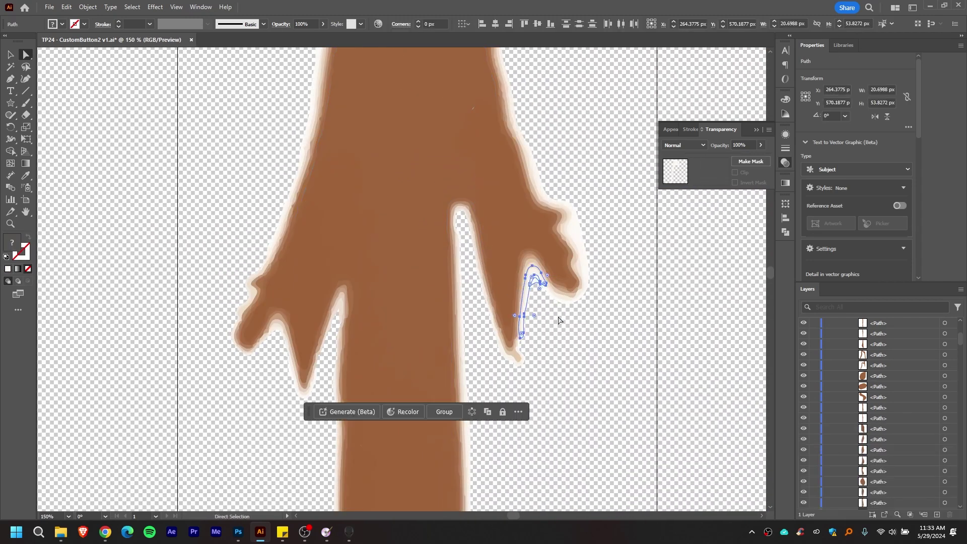
pyautogui.press('BackSpace')
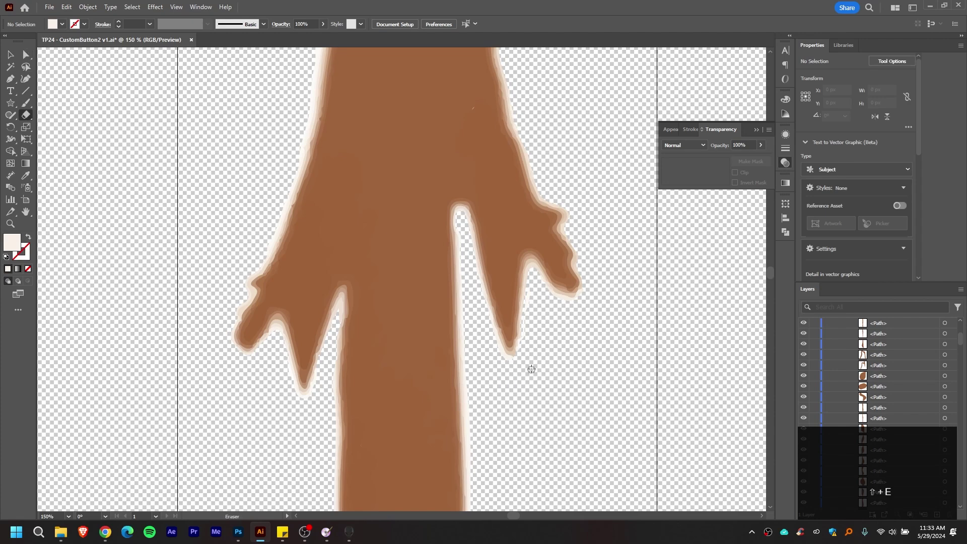
# Step: Delete the leftover white paths around the figure, including those on both sides of the head's tip
pyautogui.hotkey('ctrl', '=')
pyautogui.click(461, 175)
pyautogui.keyDown('shift'); pyautogui.click(624, 372); pyautogui.keyUp('shift')
pyautogui.press('BackSpace')
pyautogui.hotkey('ctrl', '-')
pyautogui.hotkey('ctrl', '-')
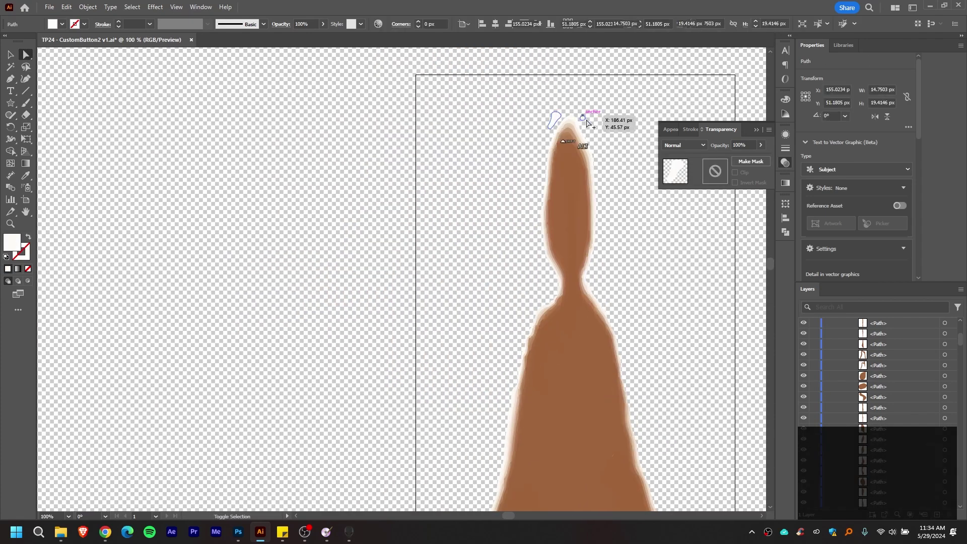
# Step: Review the cleaned figure from head to base and select its whole group of paths under Layer 1
pyautogui.scroll(-3, 599, 146)
pyautogui.scroll(2, 607, 219)
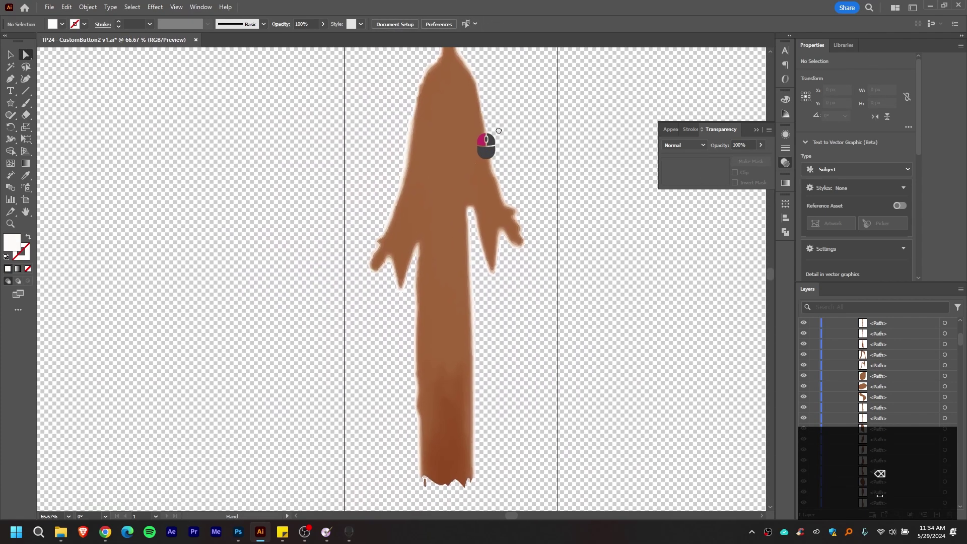
pyautogui.scroll(-1, 499, 141)
pyautogui.moveTo(483, 147); pyautogui.dragTo(444, 211)
pyautogui.scroll(-1, 494, 220)
pyautogui.scroll(1, 443, 210)
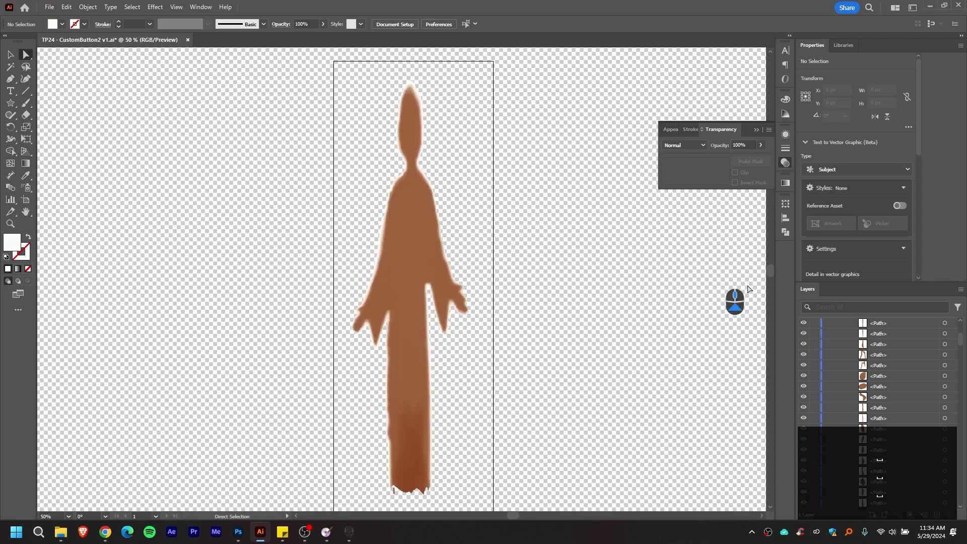
pyautogui.scroll(3, 928, 368)
pyautogui.click(945, 333)
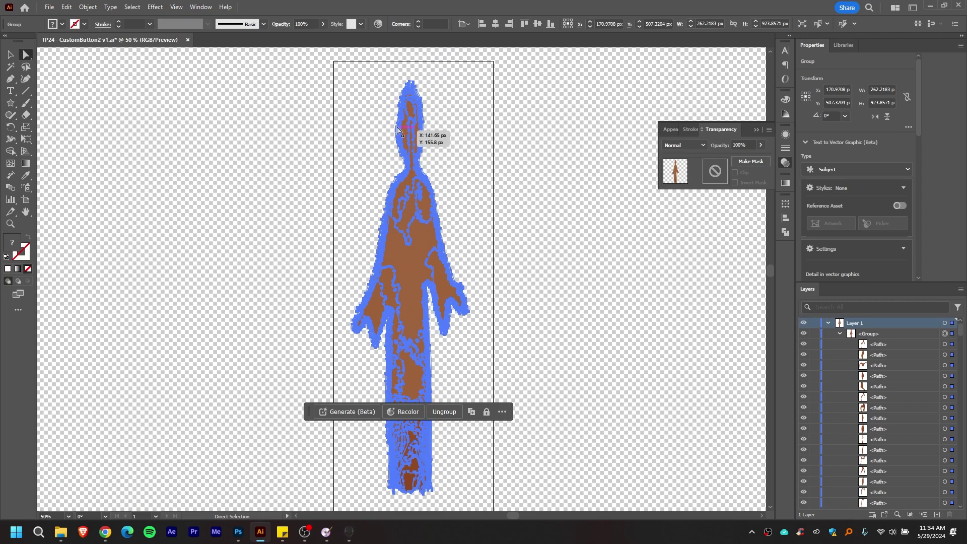
# Step: Remove the pale fringe paths around the figure's head and neck, and select the one on the left shoulder
pyautogui.scroll(-2, 444, 303)
pyautogui.scroll(2, 447, 324)
pyautogui.moveTo(438, 371); pyautogui.dragTo(457, 392)
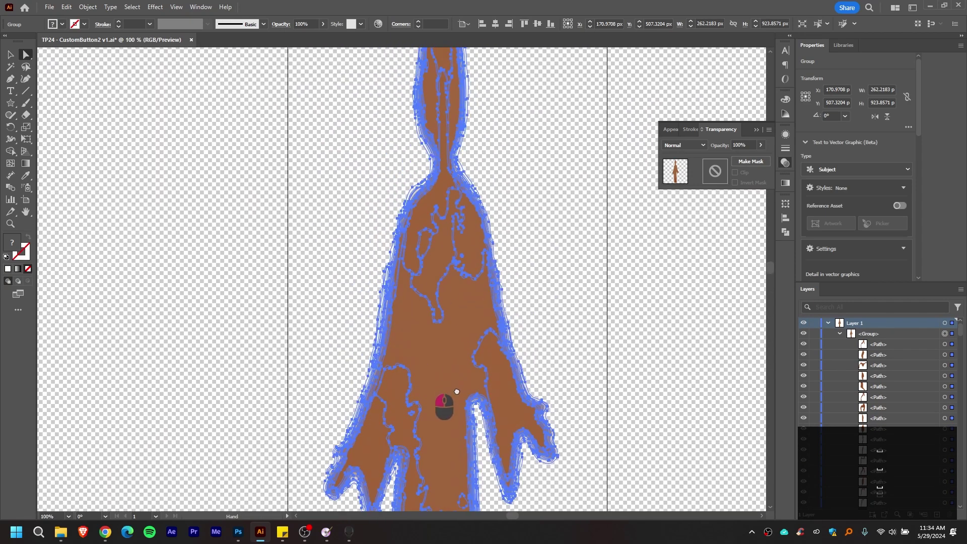
pyautogui.scroll(-3, 458, 297)
pyautogui.scroll(3, 438, 145)
pyautogui.click(428, 81)
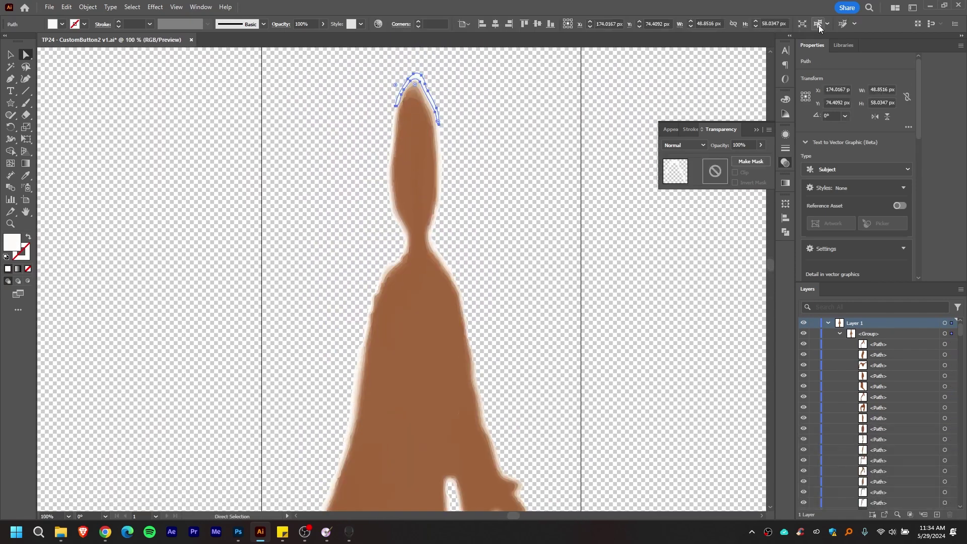
pyautogui.click(501, 263)
pyautogui.click(442, 255)
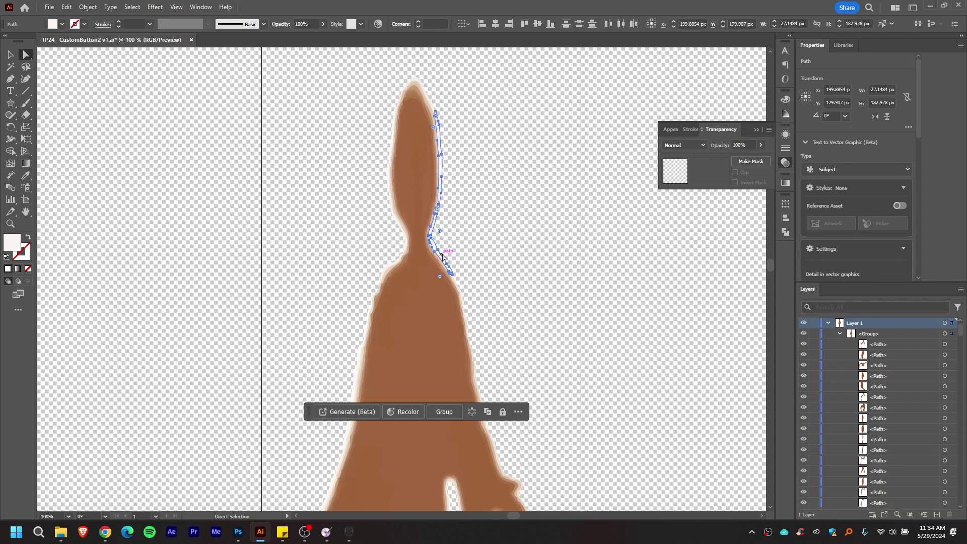
pyautogui.click(354, 398)
pyautogui.click(579, 241)
pyautogui.click(392, 266)
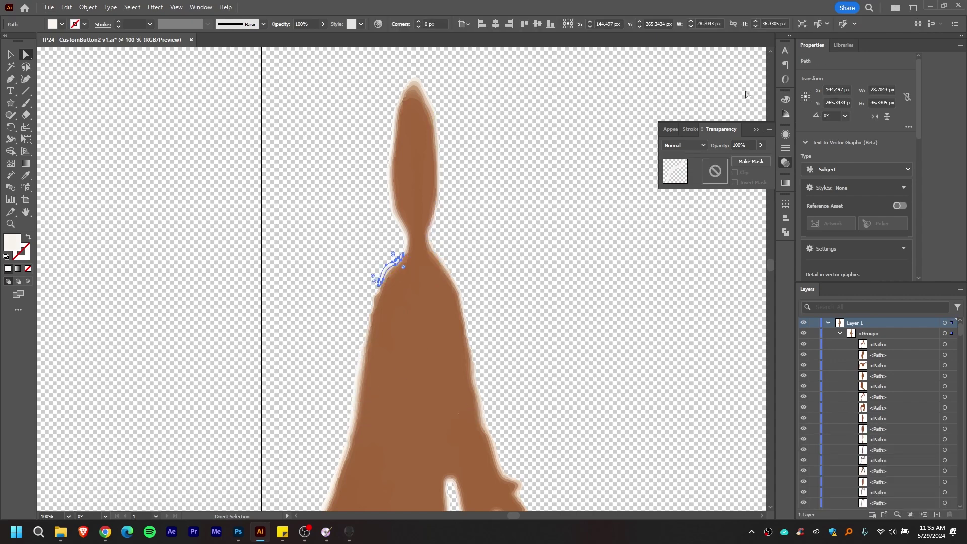
# Step: Delete the pale fringe paths along the left side of the figure's torso and left arm
pyautogui.scroll(-5, 453, 252)
pyautogui.click(355, 236)
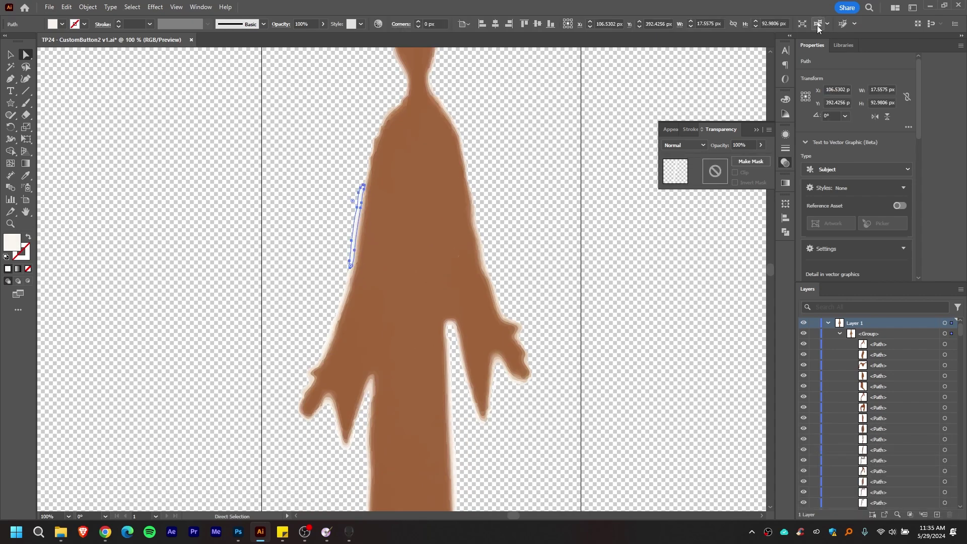
pyautogui.scroll(-1, 556, 192)
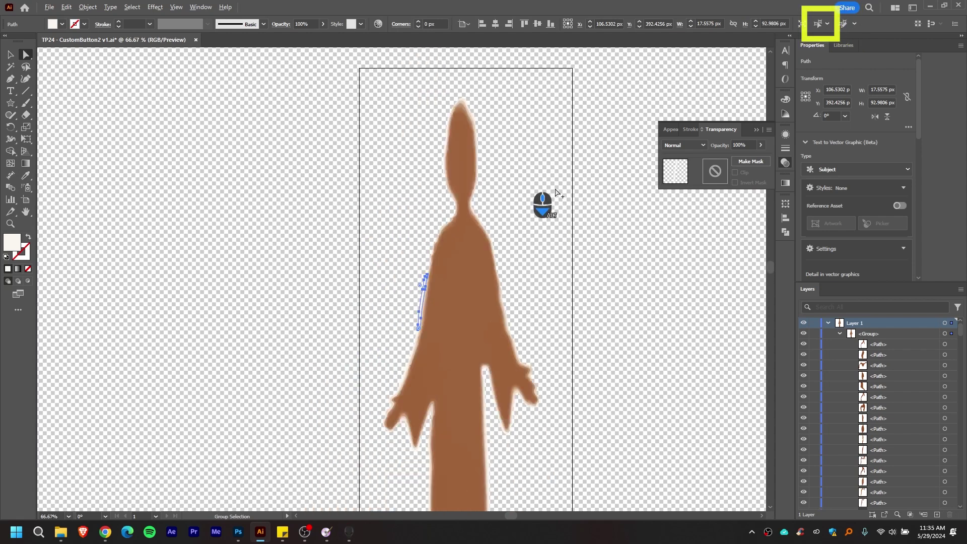
pyautogui.scroll(1, 553, 198)
pyautogui.scroll(-1, 473, 262)
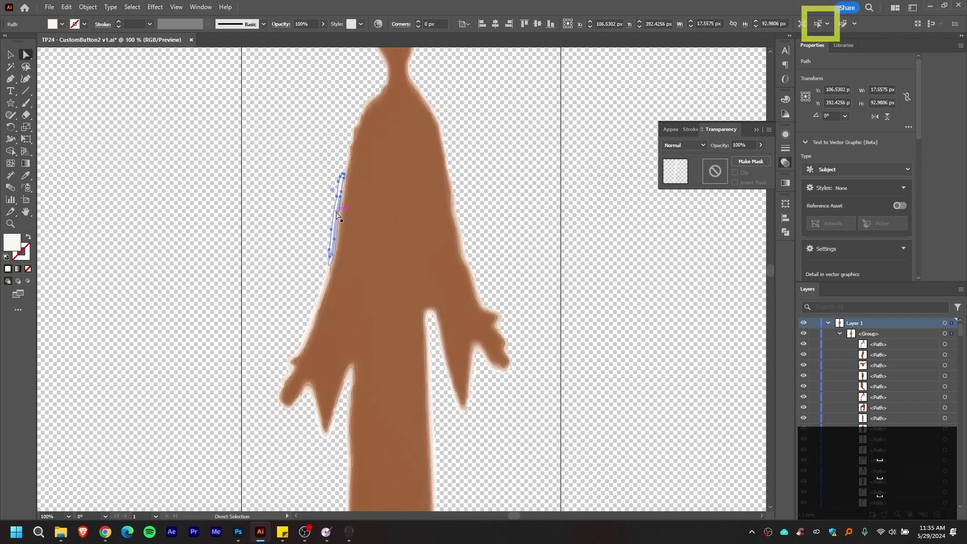
pyautogui.hotkey('ctrl', 'shift', 'a')
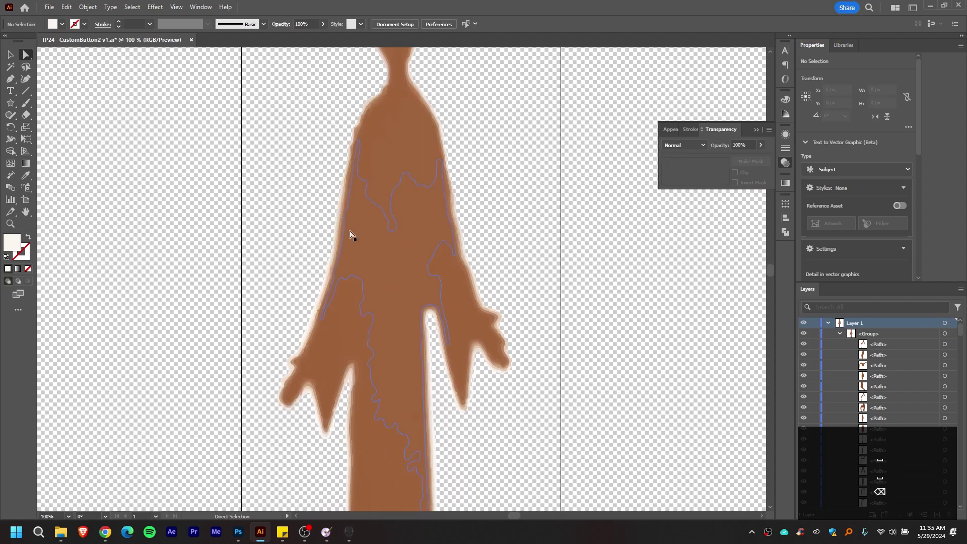
pyautogui.click(309, 326)
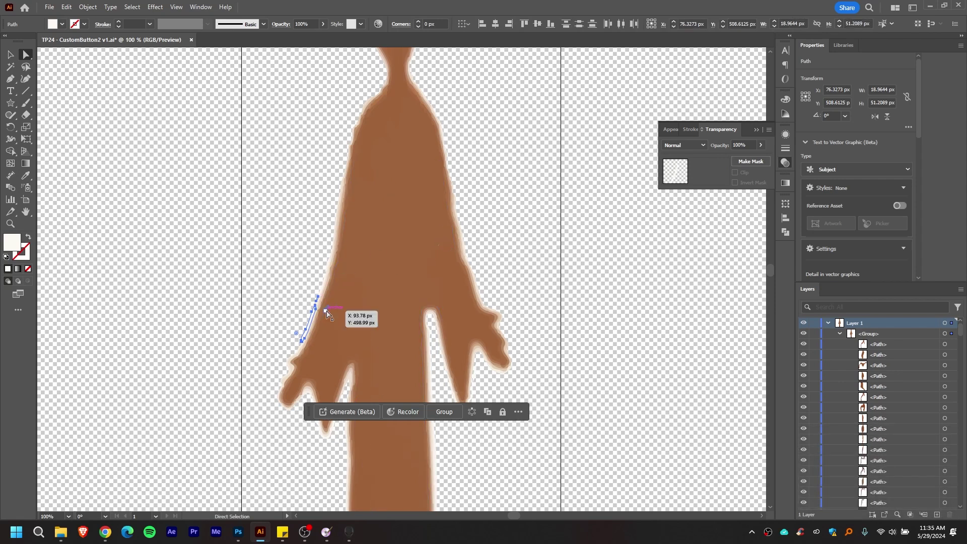
pyautogui.press('BackSpace')
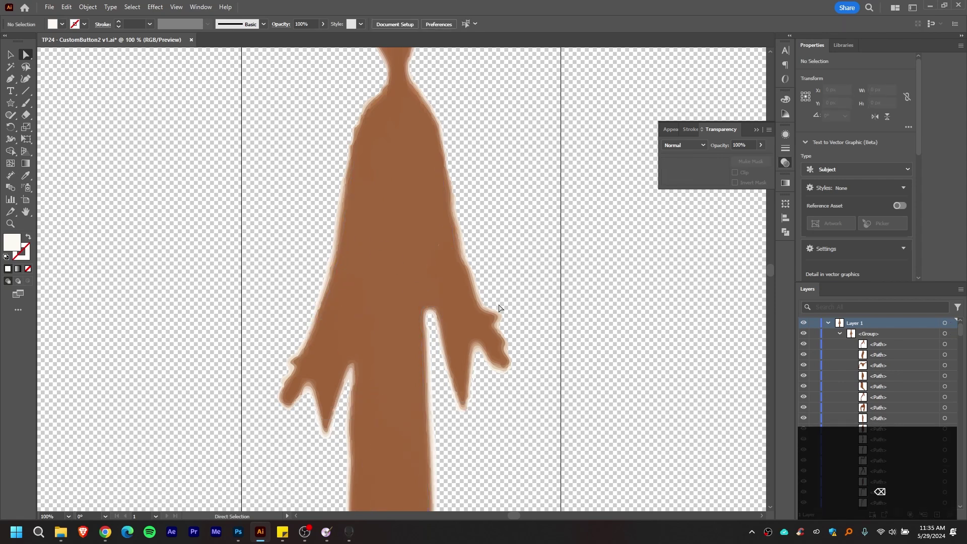
# Step: Select the entire figure and merge the shapes diagonally across its head and neck with the Shape Builder tool
pyautogui.scroll(-2, 457, 327)
pyautogui.moveTo(452, 325); pyautogui.dragTo(450, 290)
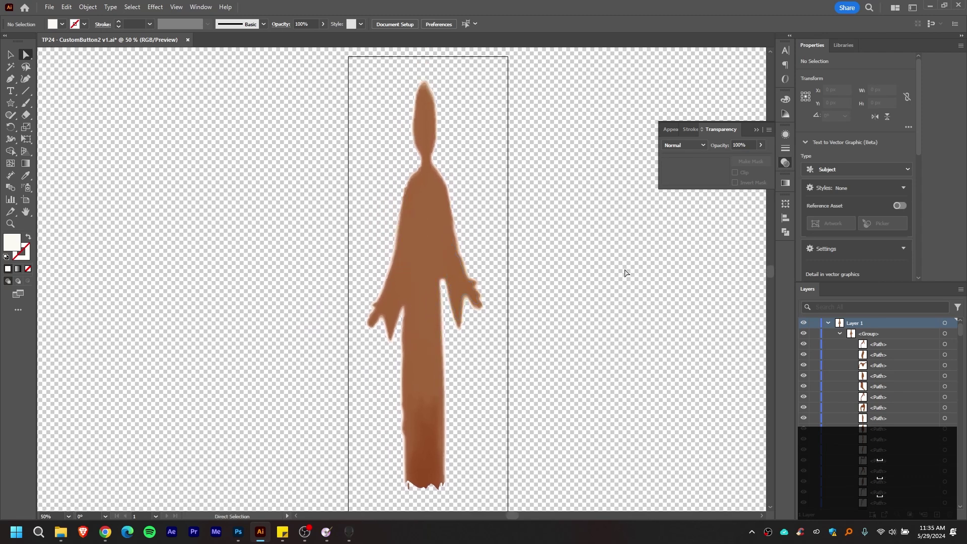
pyautogui.hotkey('ctrl', 'a')
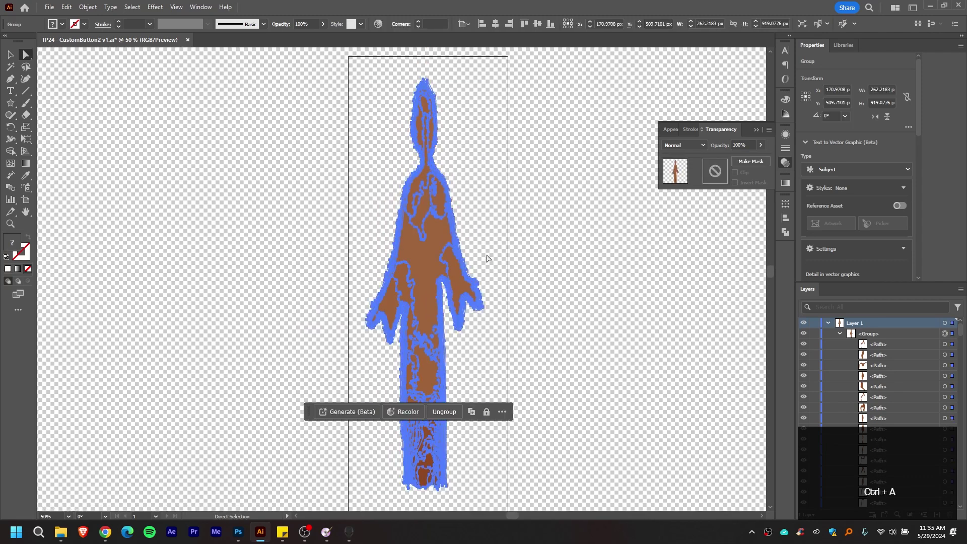
pyautogui.moveTo(494, 274); pyautogui.dragTo(460, 265)
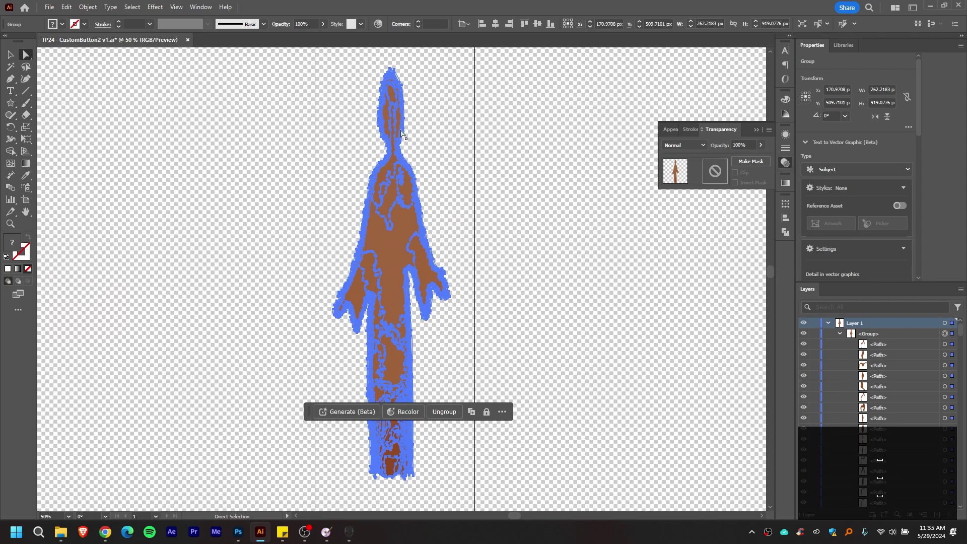
pyautogui.keyDown('alt'); pyautogui.scroll(3, 297, 342); pyautogui.keyUp('alt')
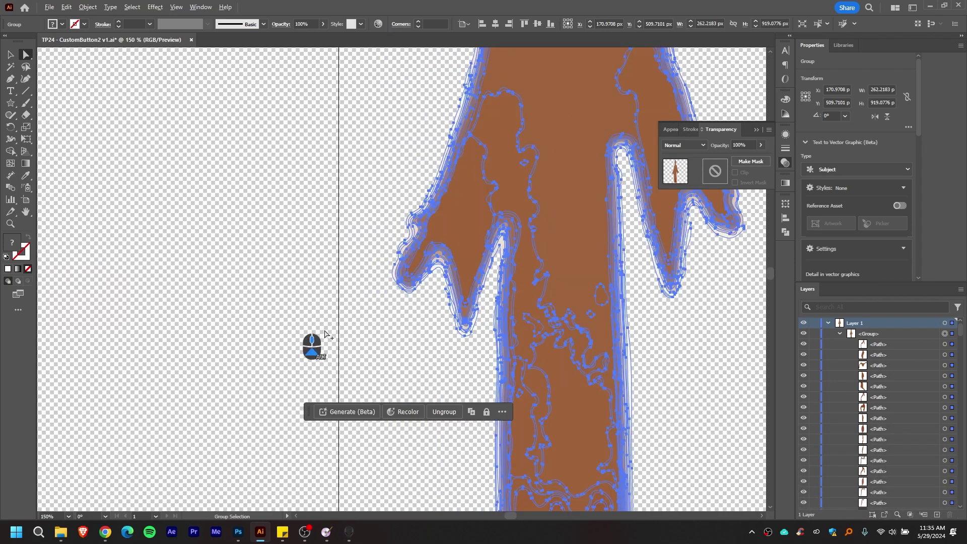
pyautogui.keyDown('alt'); pyautogui.scroll(-4, 524, 312); pyautogui.keyUp('alt')
pyautogui.scroll(1, 528, 309)
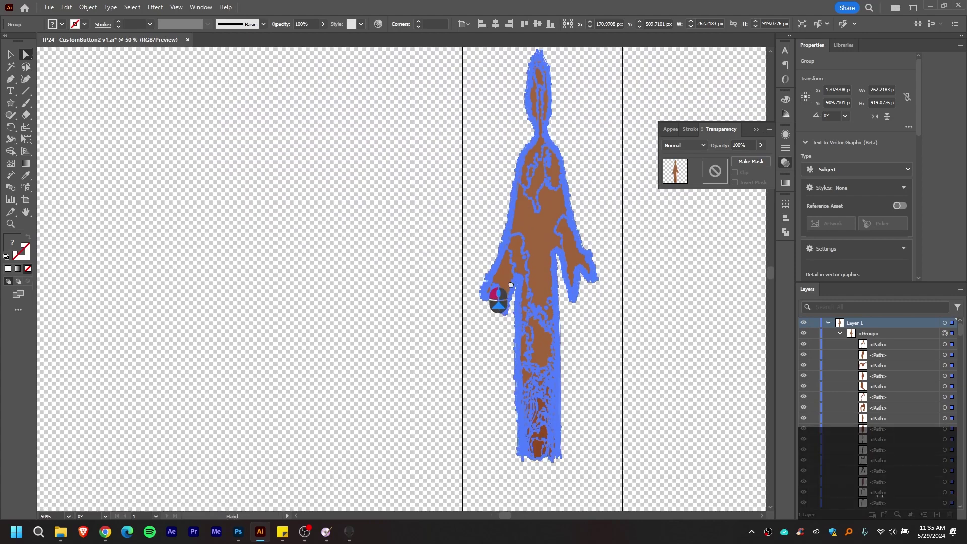
pyautogui.moveTo(528, 308); pyautogui.dragTo(380, 313)
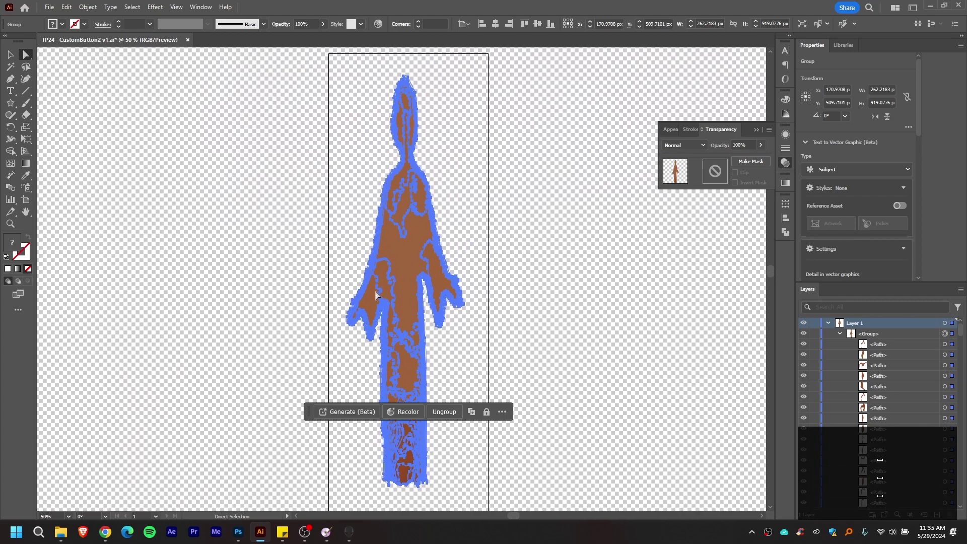
pyautogui.hotkey('shift', 'm')
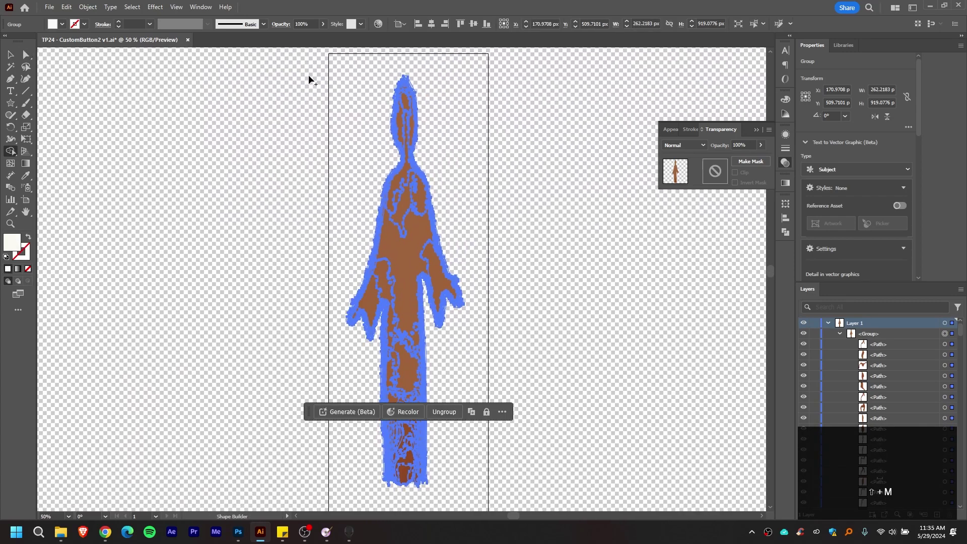
pyautogui.moveTo(302, 68); pyautogui.dragTo(509, 271)
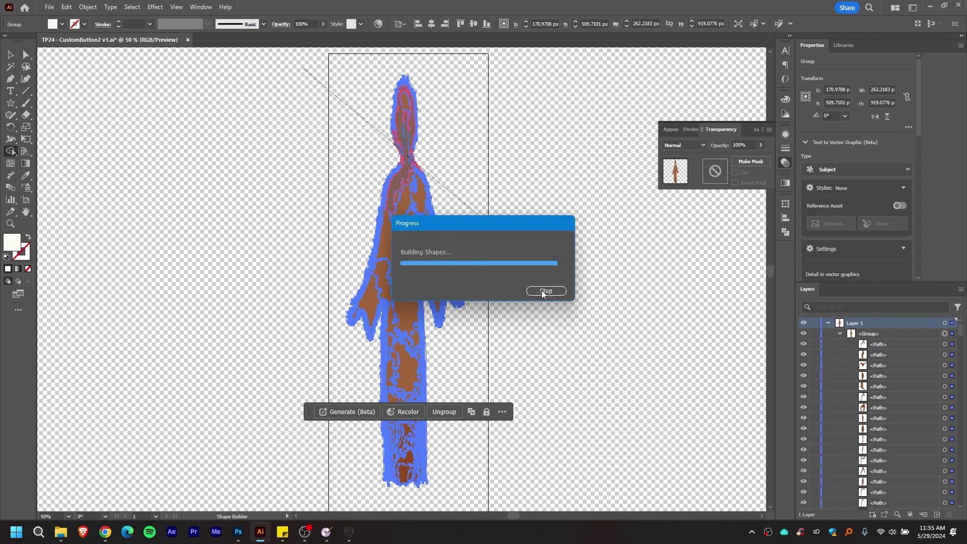
# Step: Merge all the figure's shapes from head to base into a solid silhouette with Shape Builder
pyautogui.hotkey('ctrl', '-')
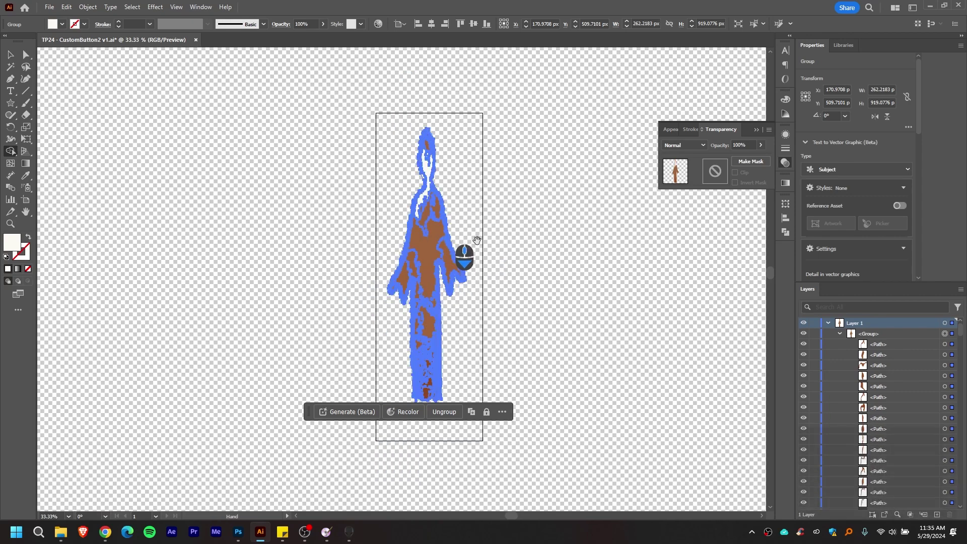
pyautogui.moveTo(343, 103); pyautogui.dragTo(463, 309)
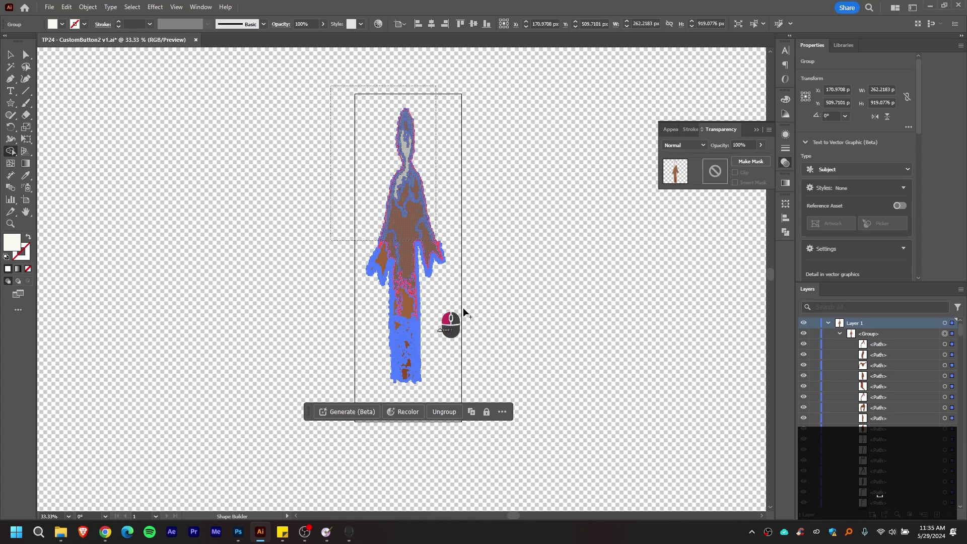
pyautogui.moveTo(488, 369); pyautogui.dragTo(493, 389)
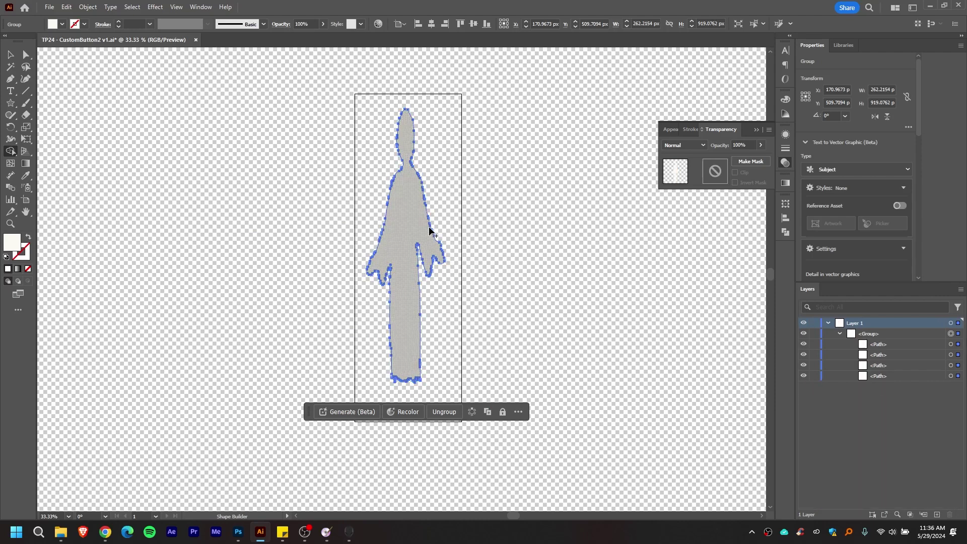
# Step: Try to set the merged silhouette's fill to a golden brown
pyautogui.doubleClick(8, 245)
pyautogui.click(428, 258)
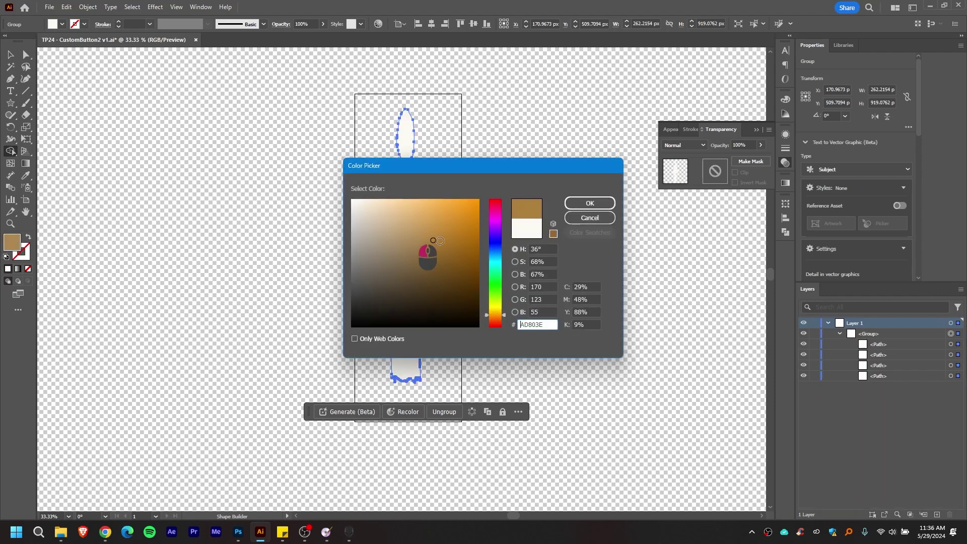
pyautogui.press('Return')
# Step: Fill the merged silhouette with a solid brown using the Direct Selection tool active, and deselect it
pyautogui.press('a')
pyautogui.doubleClick(12, 242)
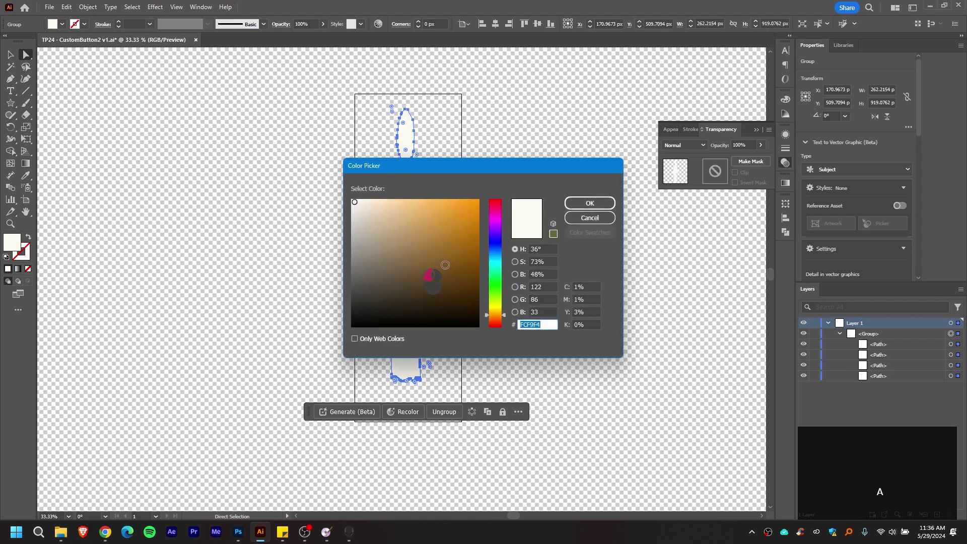
pyautogui.click(495, 319)
pyautogui.click(589, 203)
pyautogui.click(557, 275)
# Step: Inspect the brown silhouette's hands, edges and base up close and as a whole
pyautogui.scroll(3, 460, 347)
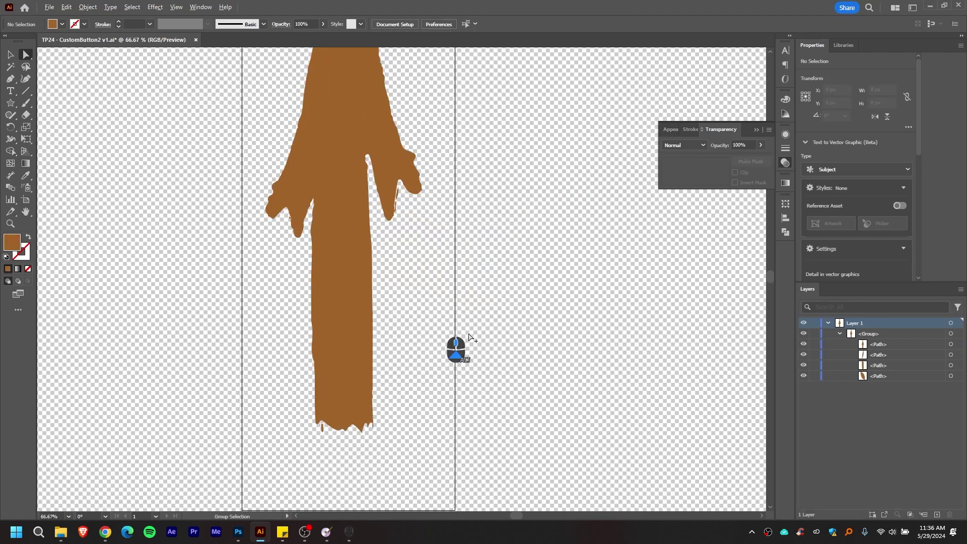
pyautogui.scroll(3, 401, 287)
pyautogui.scroll(2, 367, 378)
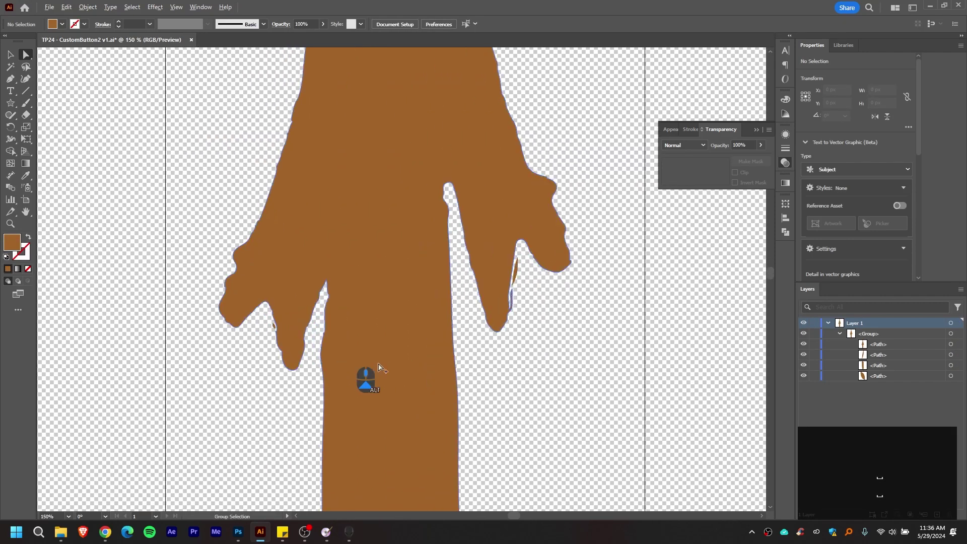
pyautogui.scroll(-2, 379, 368)
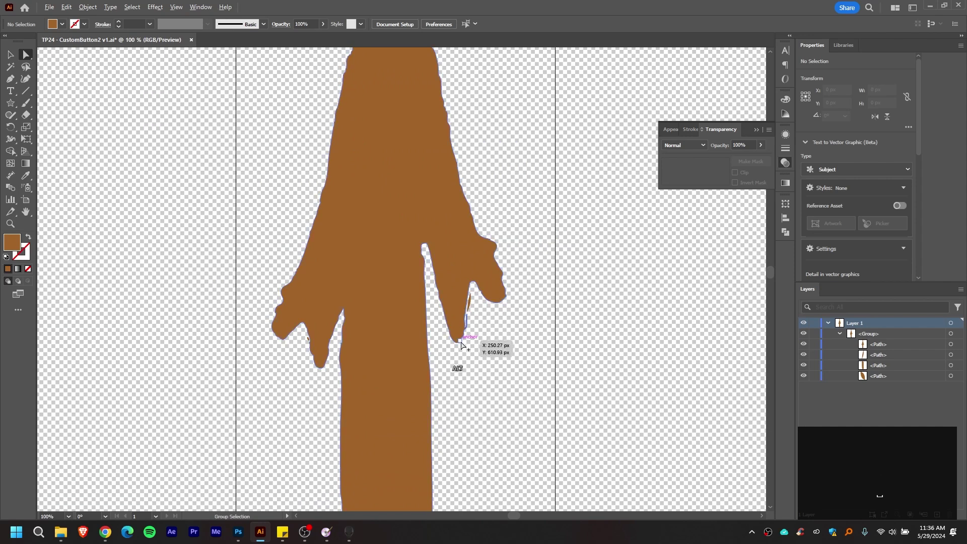
pyautogui.scroll(-4, 460, 324)
pyautogui.scroll(2, 456, 345)
pyautogui.scroll(-1, 437, 320)
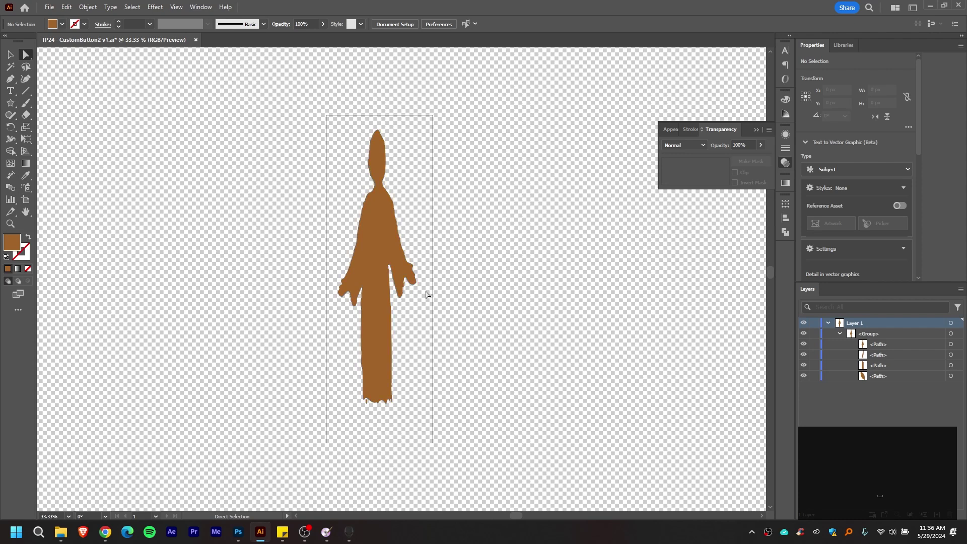
pyautogui.scroll(1, 427, 295)
pyautogui.scroll(-1, 471, 317)
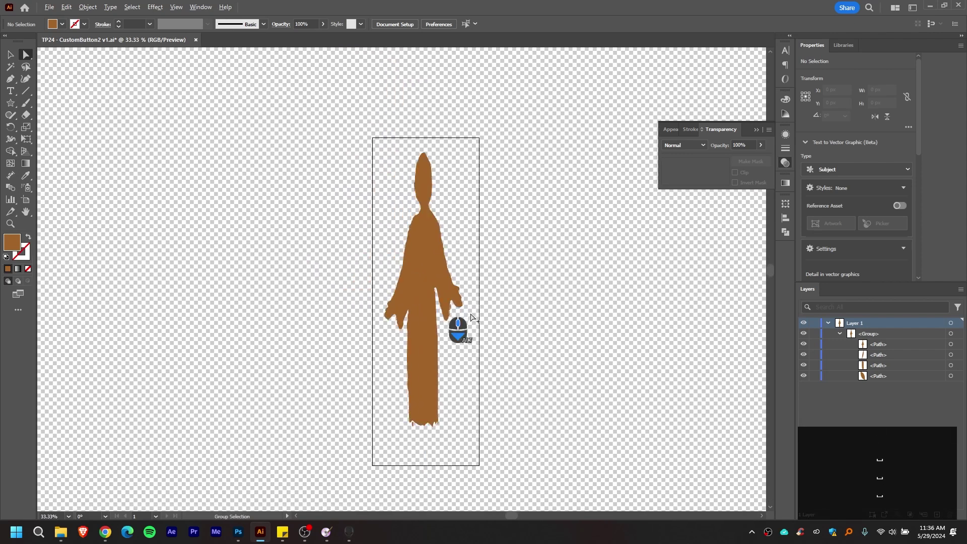
pyautogui.scroll(1, 471, 315)
pyautogui.scroll(-1, 471, 316)
# Step: Save the document and save it again as TP24 - CustomButton2 v1.svg in SVG format with the SVG 1.0 profile
pyautogui.hotkey('ctrl', 's')
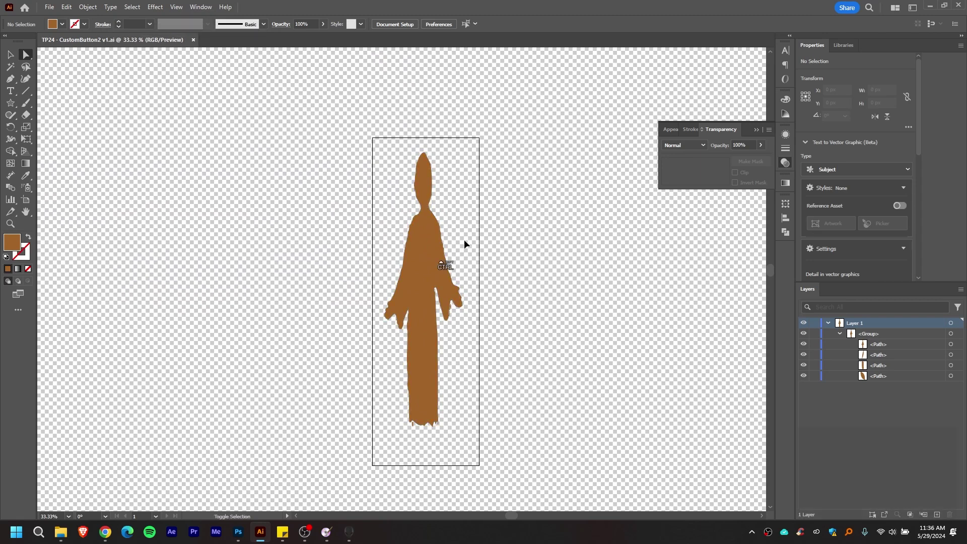
pyautogui.hotkey('shift', 'ctrl', 's')
pyautogui.click(185, 267)
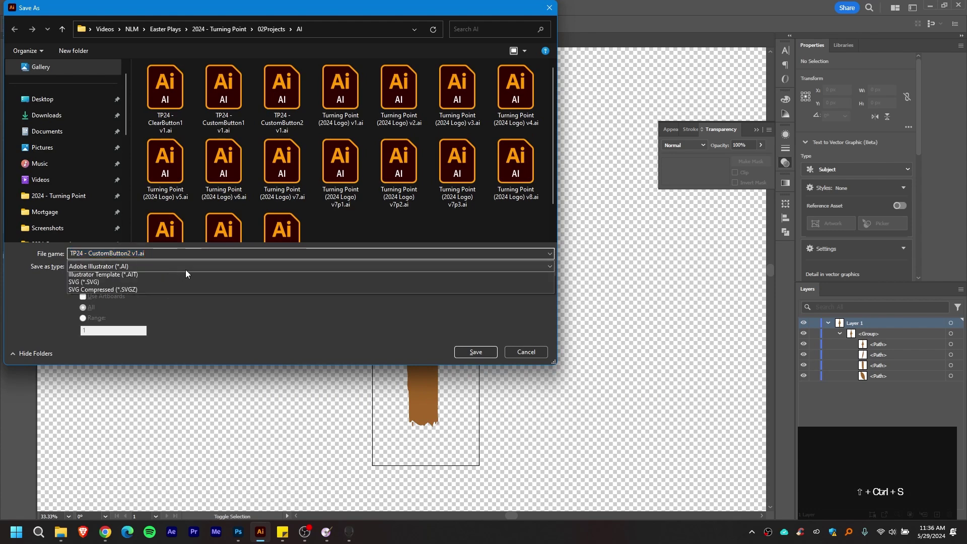
pyautogui.click(161, 307)
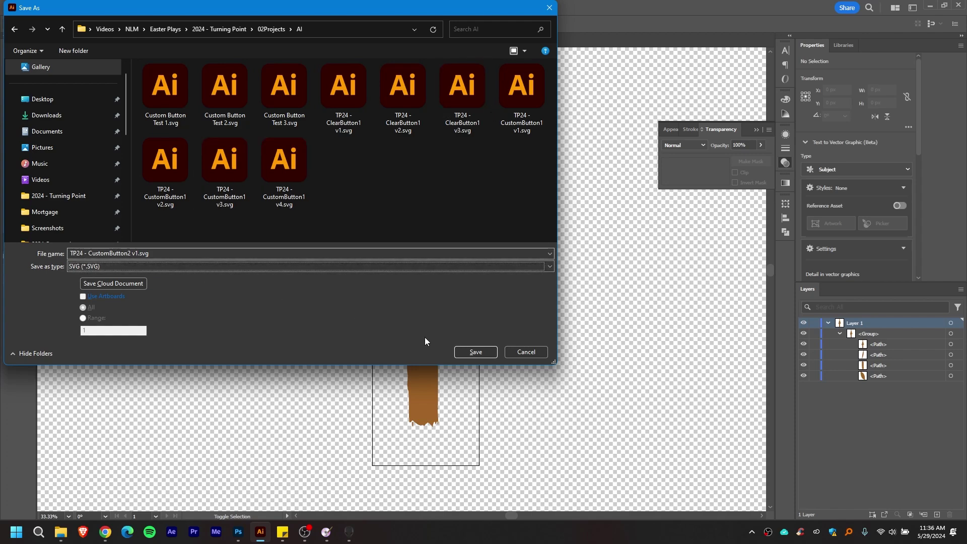
pyautogui.click(473, 351)
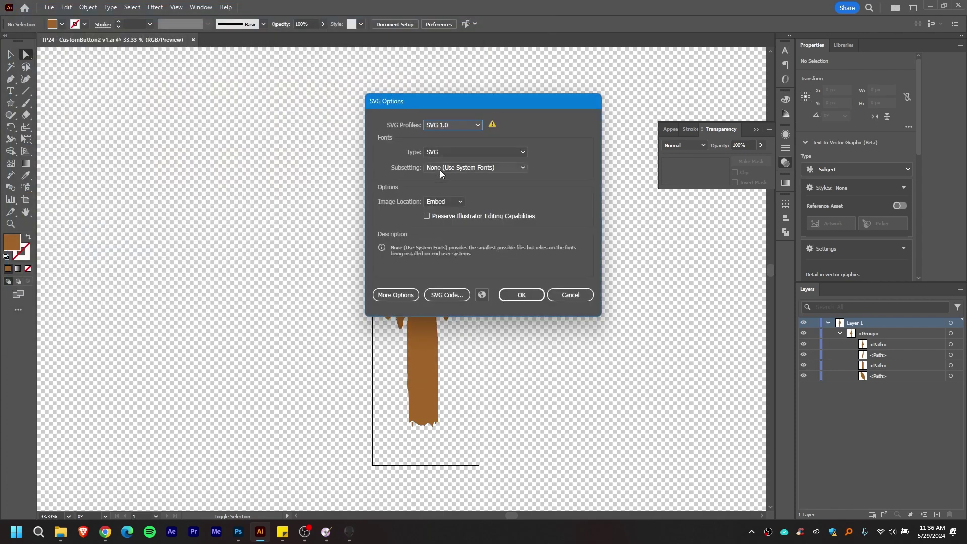
pyautogui.click(451, 125)
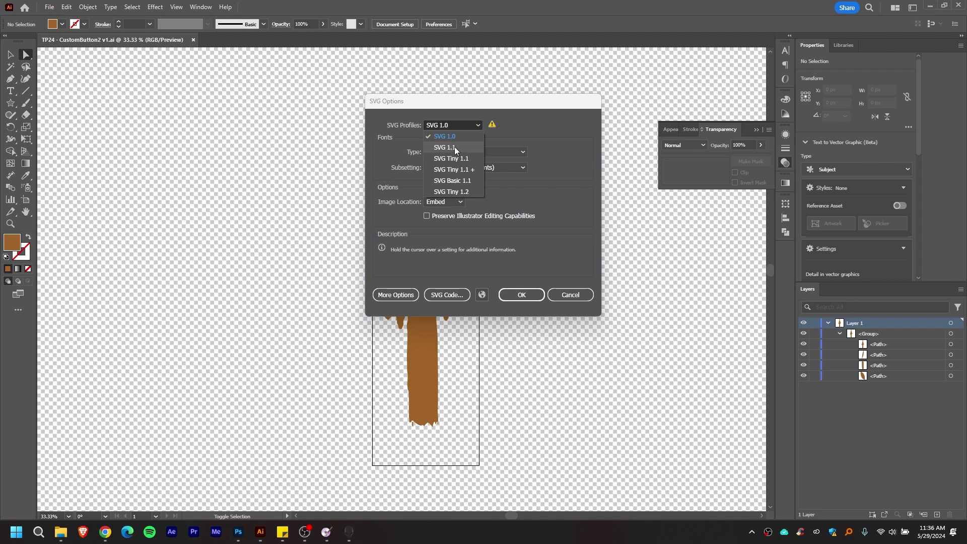
pyautogui.click(452, 135)
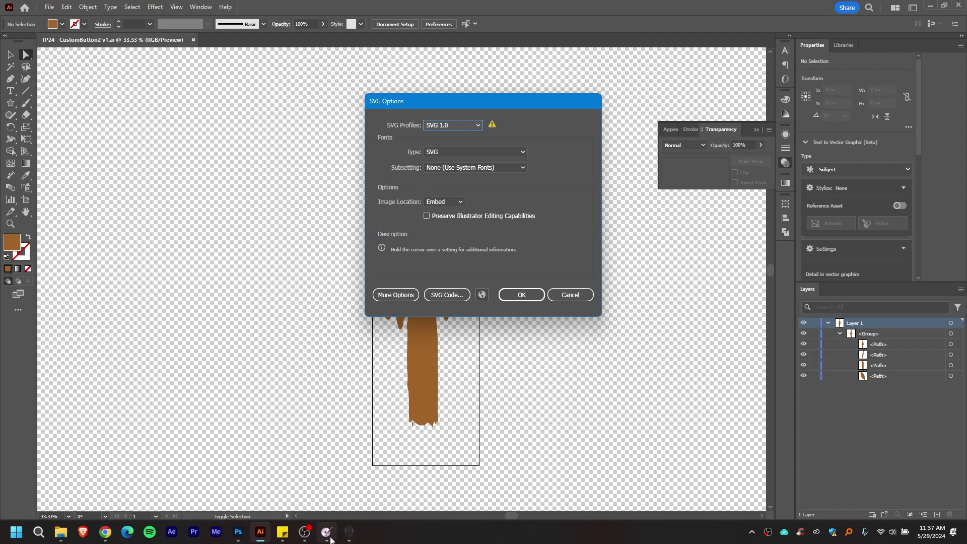
pyautogui.click(522, 295)
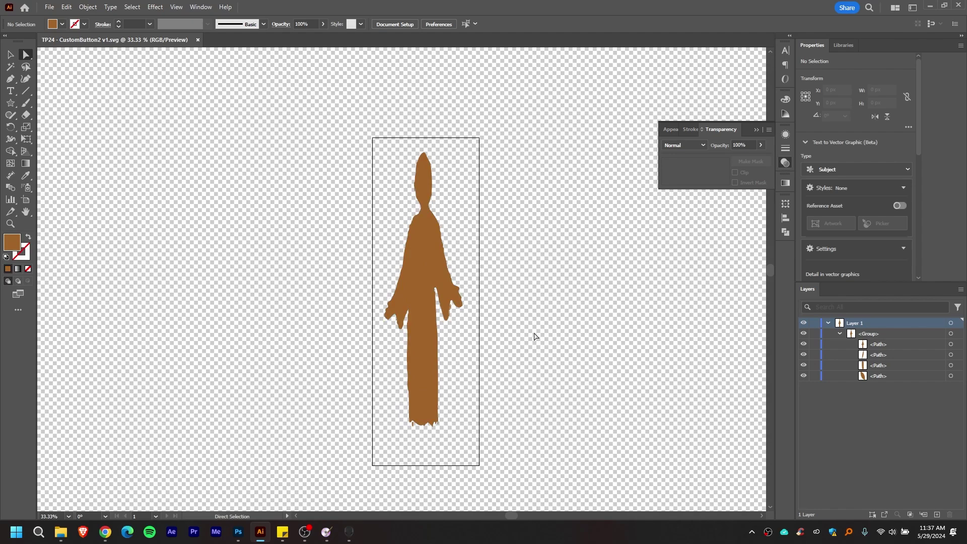
# Step: Switch to DVDStyler and create a button from TP24 - CustomButton2 v1.svg in the AI folder
pyautogui.click(328, 537)
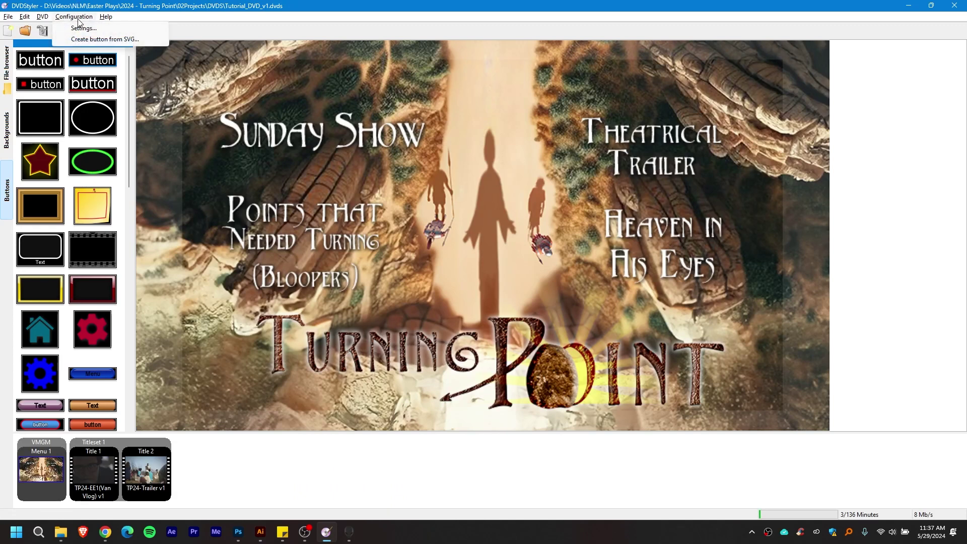
pyautogui.click(89, 41)
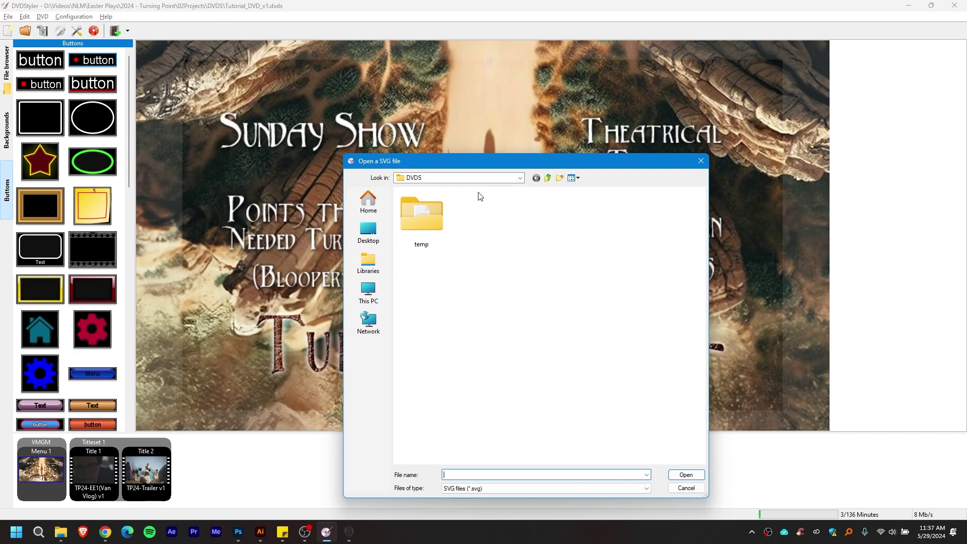
pyautogui.click(547, 179)
pyautogui.doubleClick(476, 222)
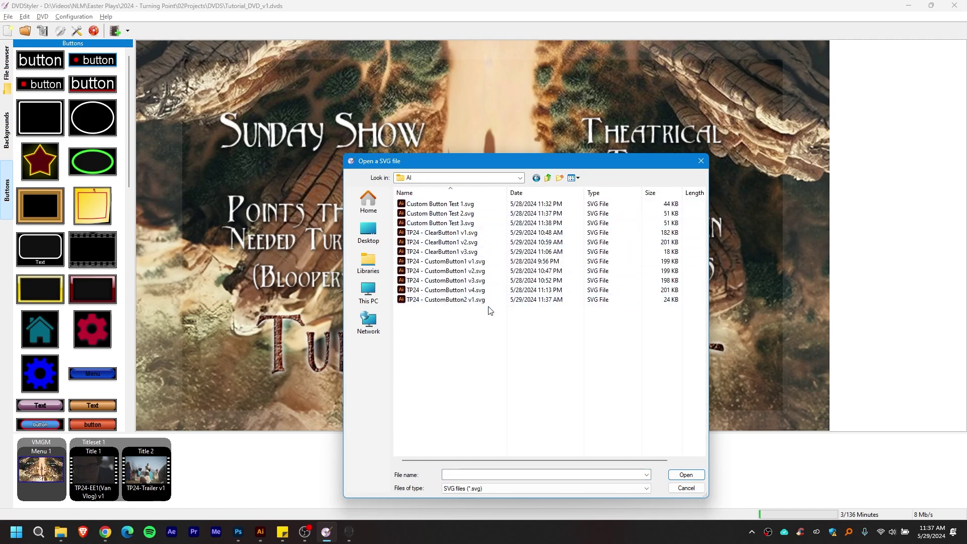
pyautogui.click(461, 299)
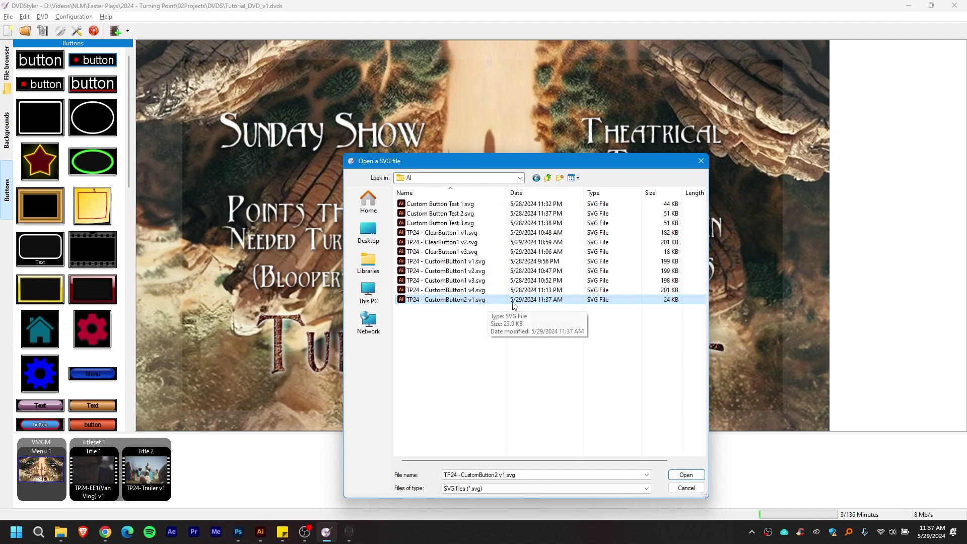
pyautogui.click(681, 476)
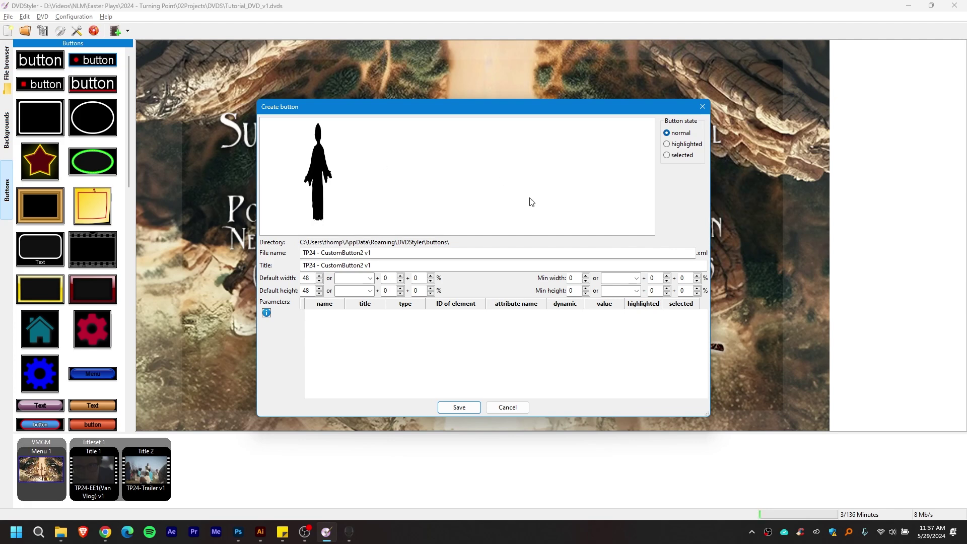
# Step: Preview the button's highlighted, selected and normal states, and add a fill parameter for the silhouette's path element
pyautogui.click(667, 145)
pyautogui.click(668, 156)
pyautogui.click(667, 133)
pyautogui.click(267, 313)
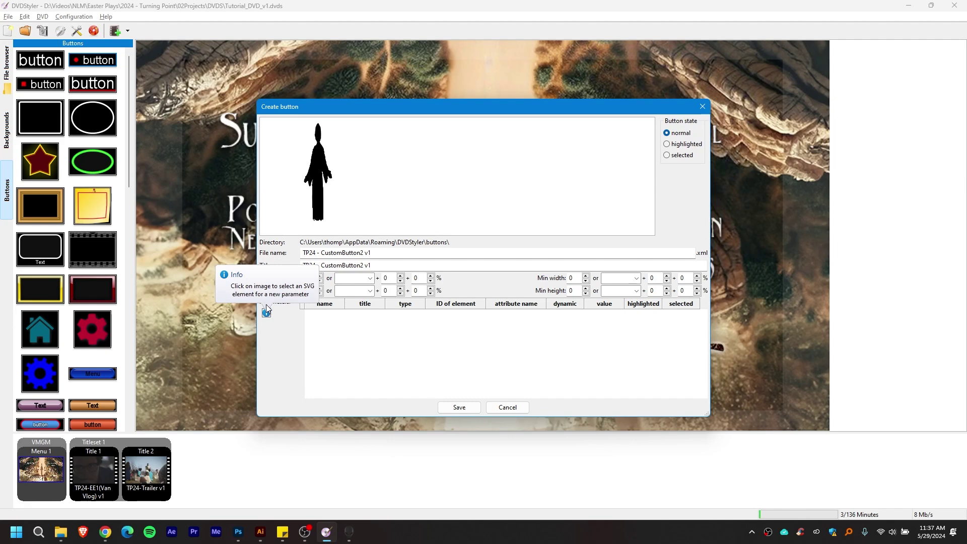
pyautogui.click(320, 167)
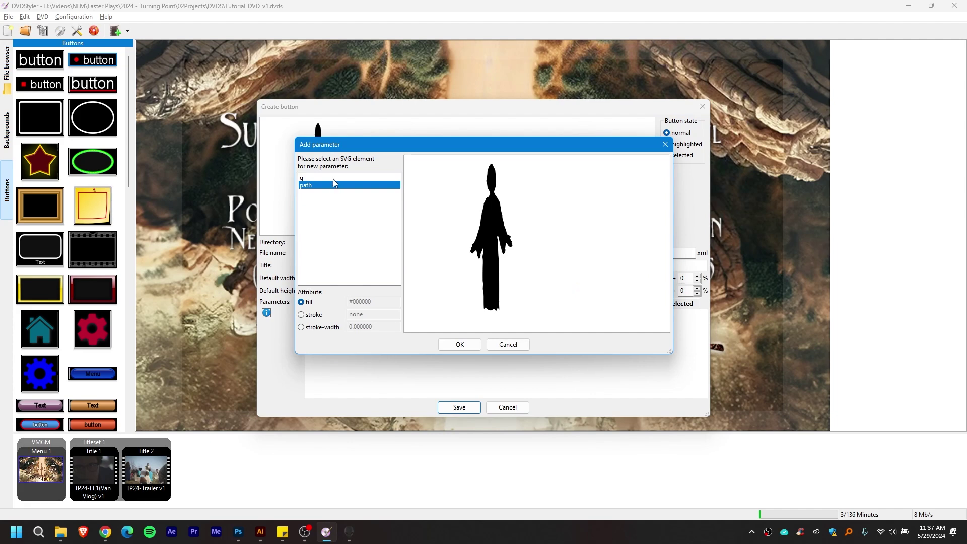
pyautogui.click(325, 179)
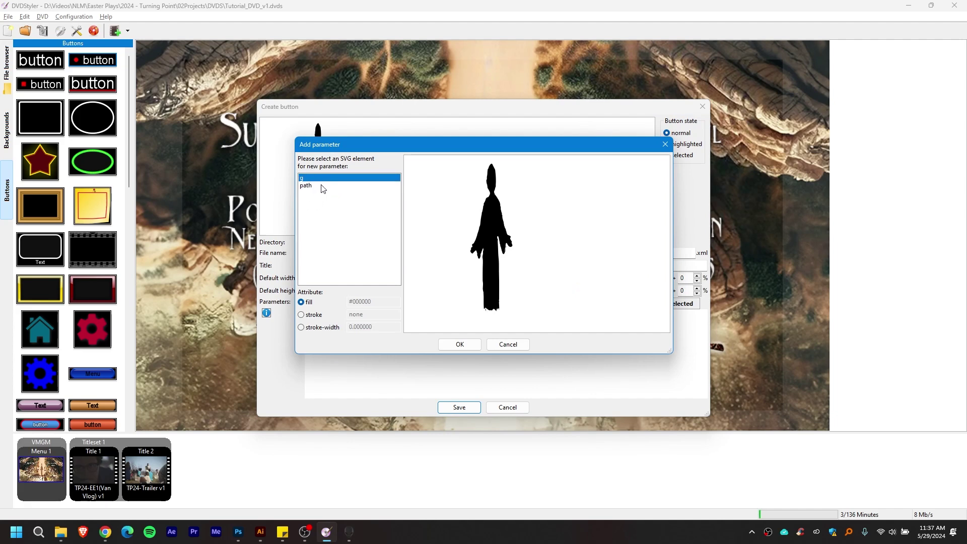
pyautogui.click(322, 187)
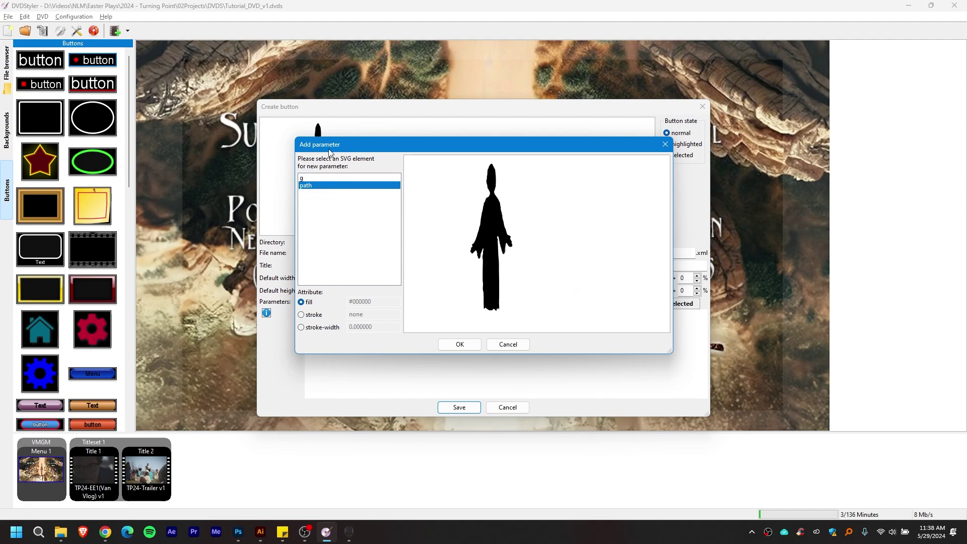
pyautogui.click(459, 345)
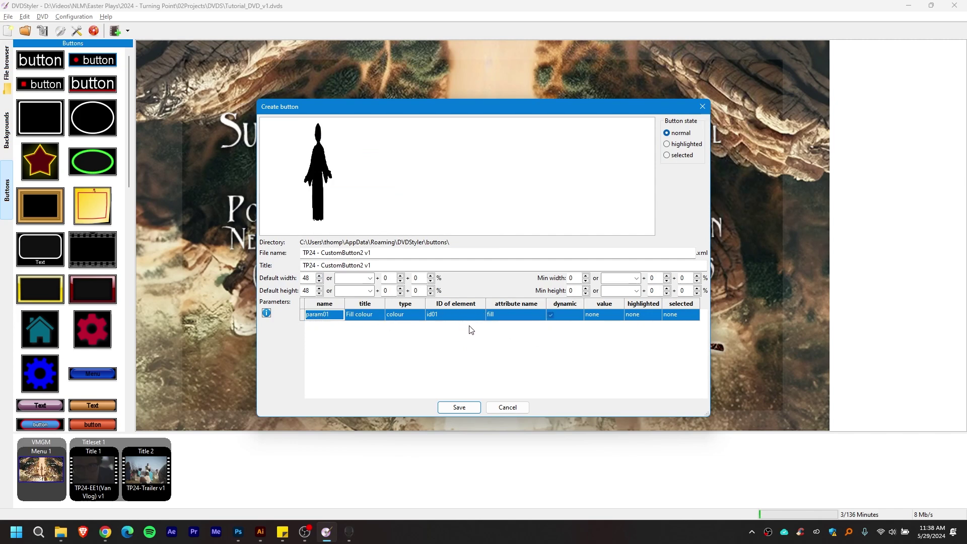
# Step: Set the fill colour parameter's normal value to #00000000
pyautogui.click(603, 316)
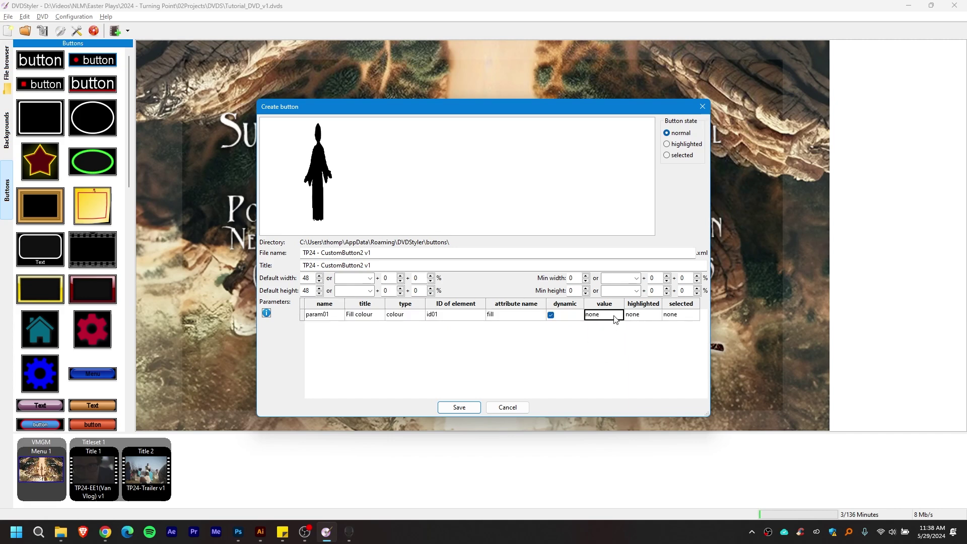
pyautogui.click(612, 320)
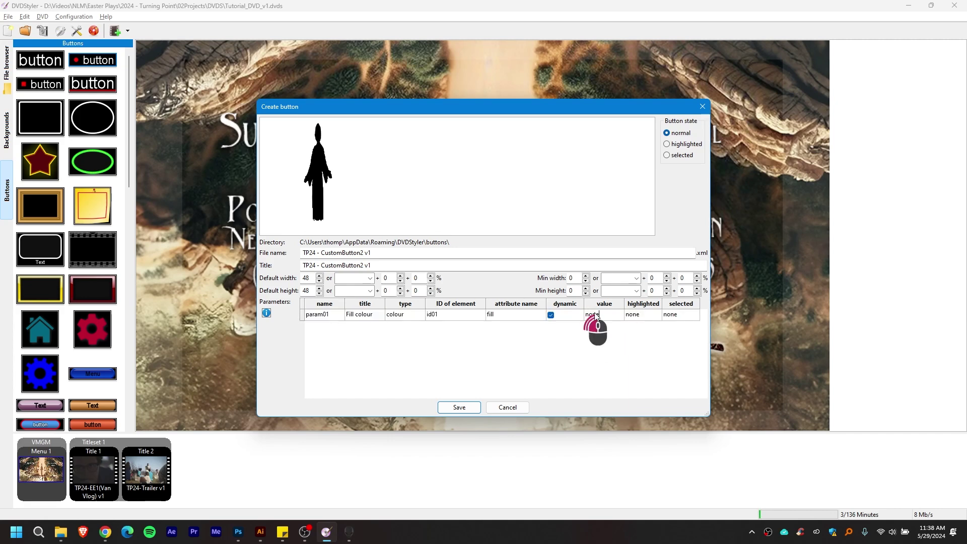
pyautogui.moveTo(596, 316); pyautogui.dragTo(583, 316)
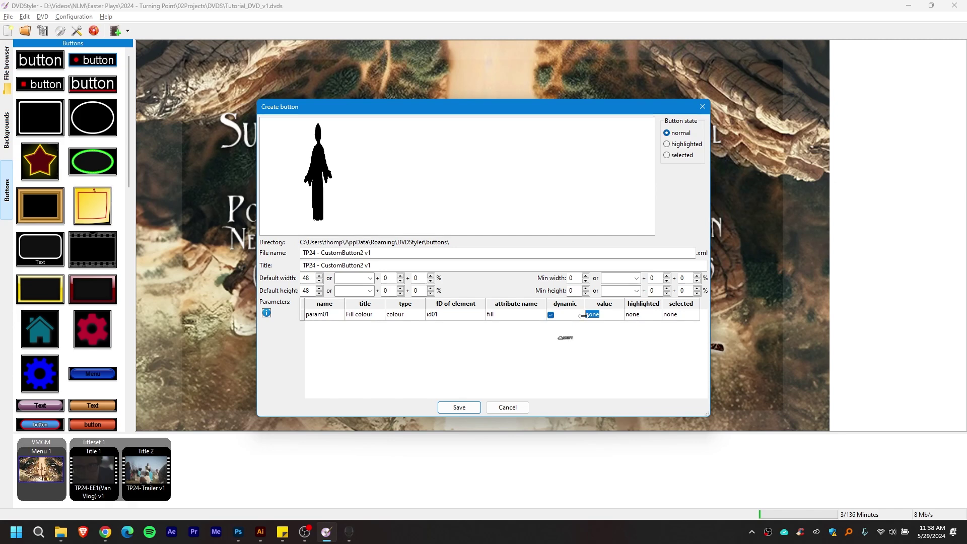
pyautogui.write('#')
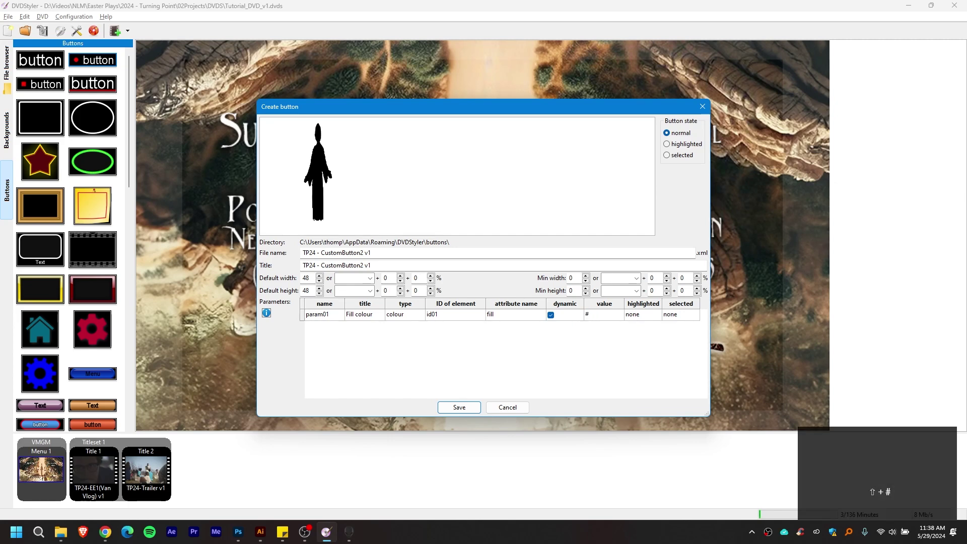
pyautogui.write('00000000')
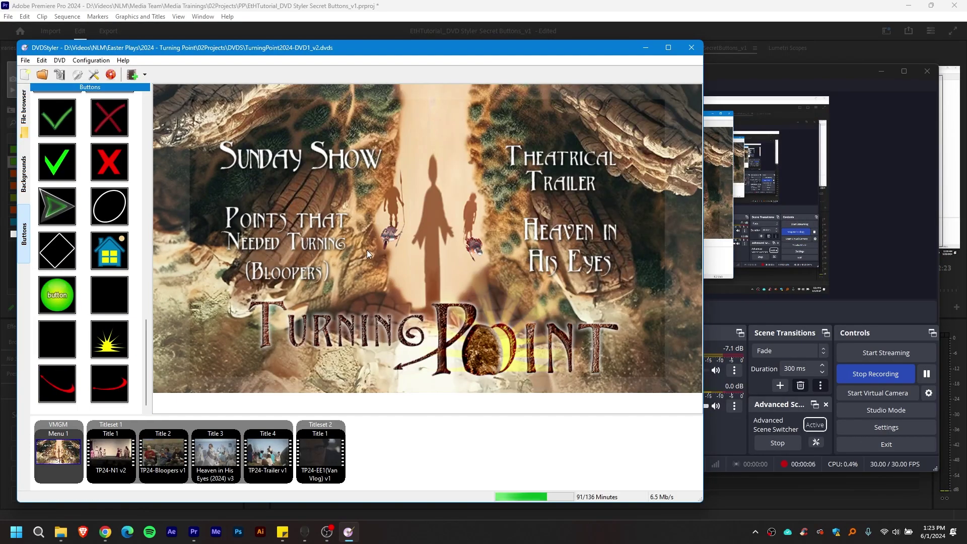
# Step: Open the TP24 - Pointer Button v1 library button for editing, preview its three button states, and save it
pyautogui.click(282, 249)
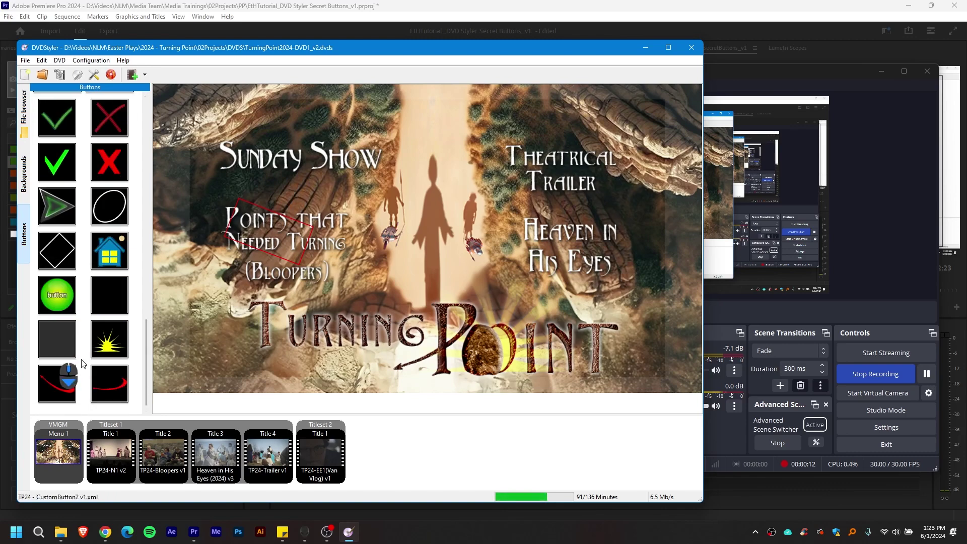
pyautogui.rightClick(66, 387)
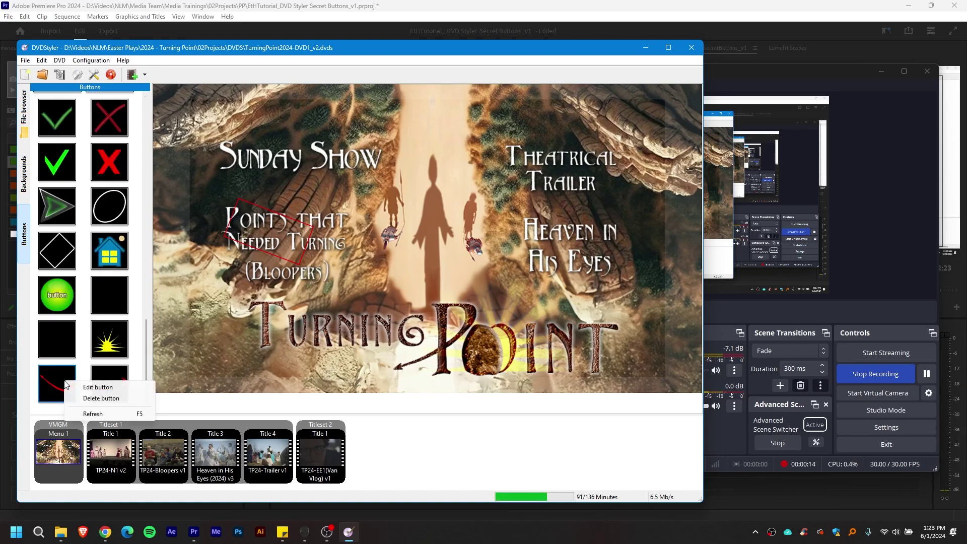
pyautogui.click(86, 385)
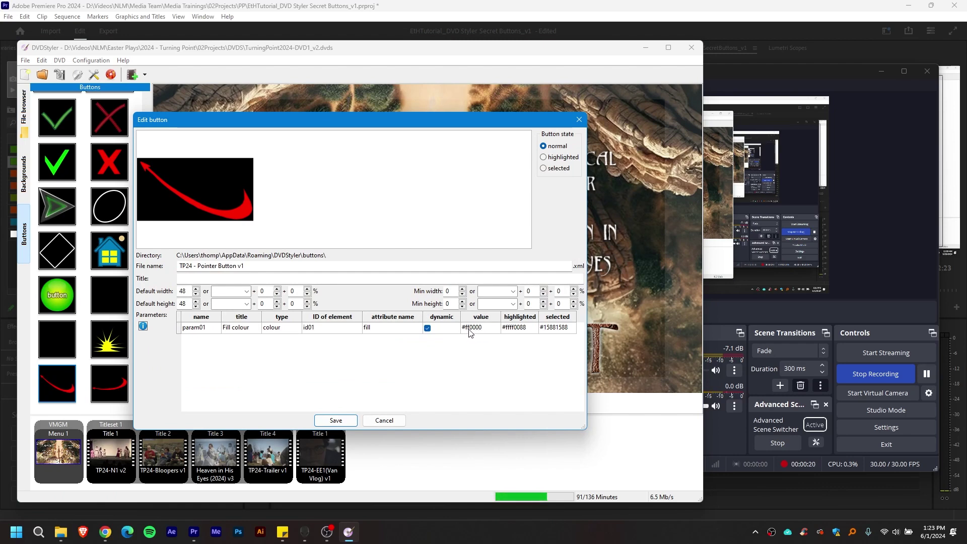
pyautogui.click(469, 333)
pyautogui.click(543, 157)
pyautogui.click(544, 168)
pyautogui.click(543, 146)
pyautogui.click(335, 420)
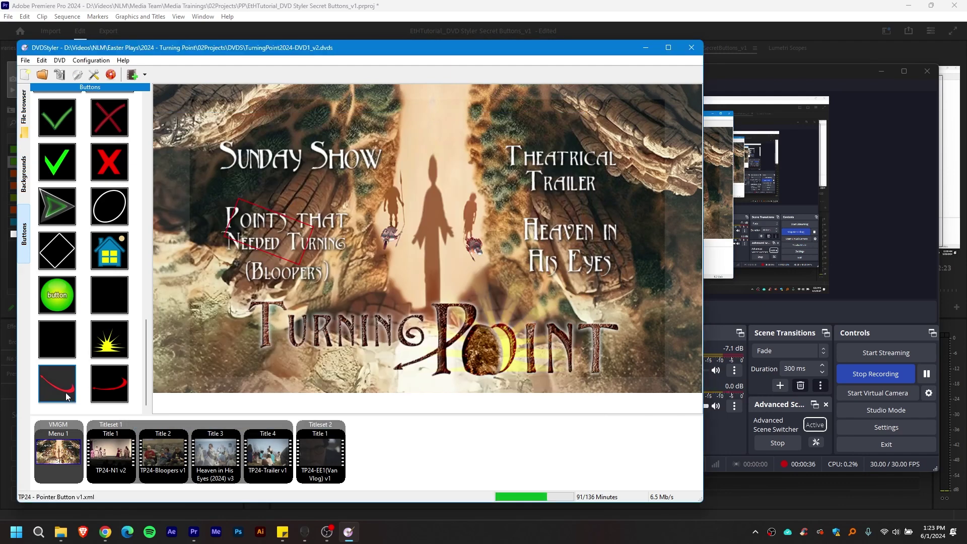
# Step: Place the red pointer button over the start of the Turning Point title and make its normal fill colour transparent
pyautogui.moveTo(59, 387); pyautogui.dragTo(240, 295)
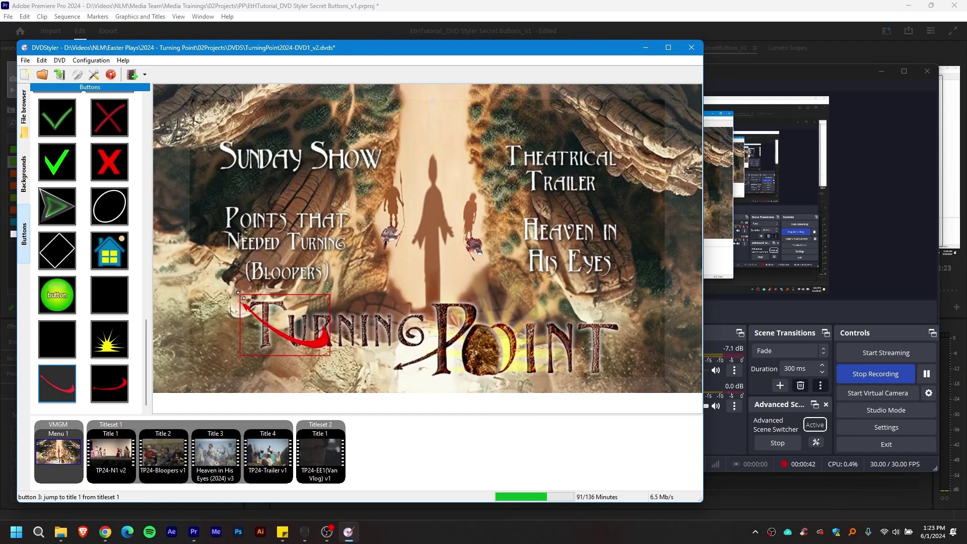
pyautogui.rightClick(293, 345)
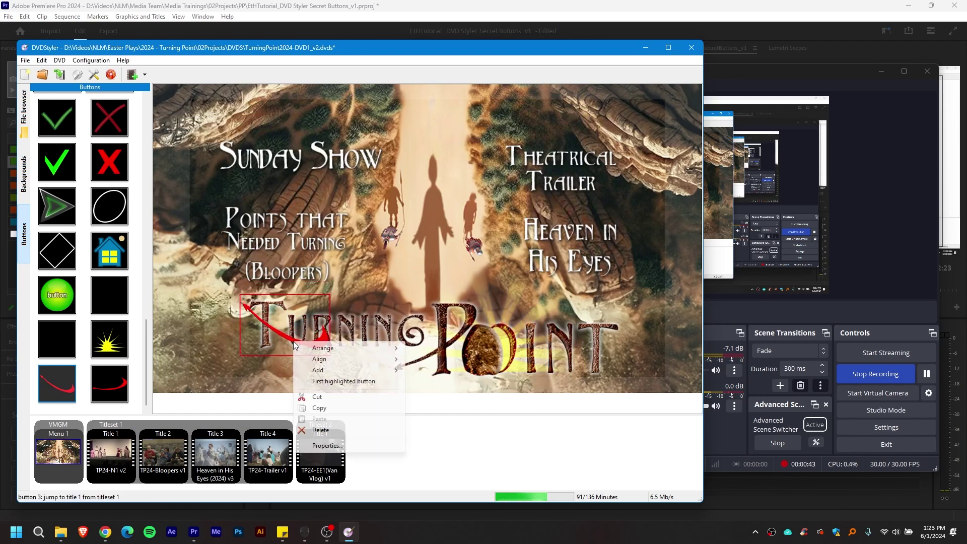
pyautogui.click(328, 445)
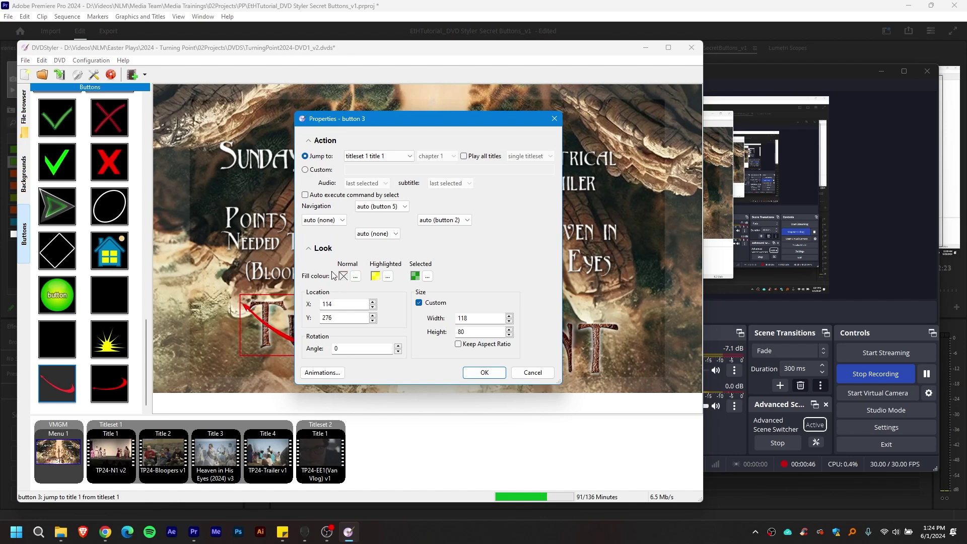
pyautogui.click(481, 373)
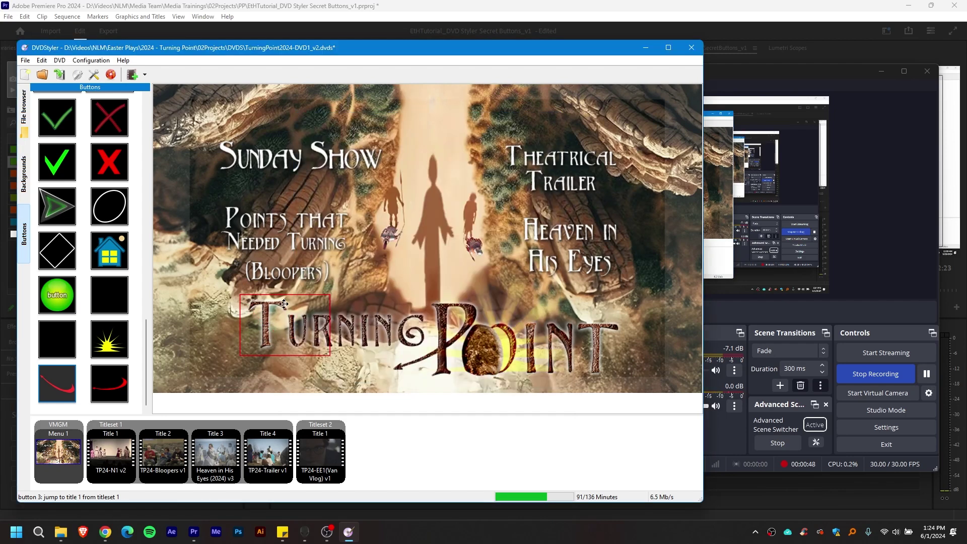
# Step: Delete the pointer button placed over the Turning Point title from the menu
pyautogui.rightClick(295, 331)
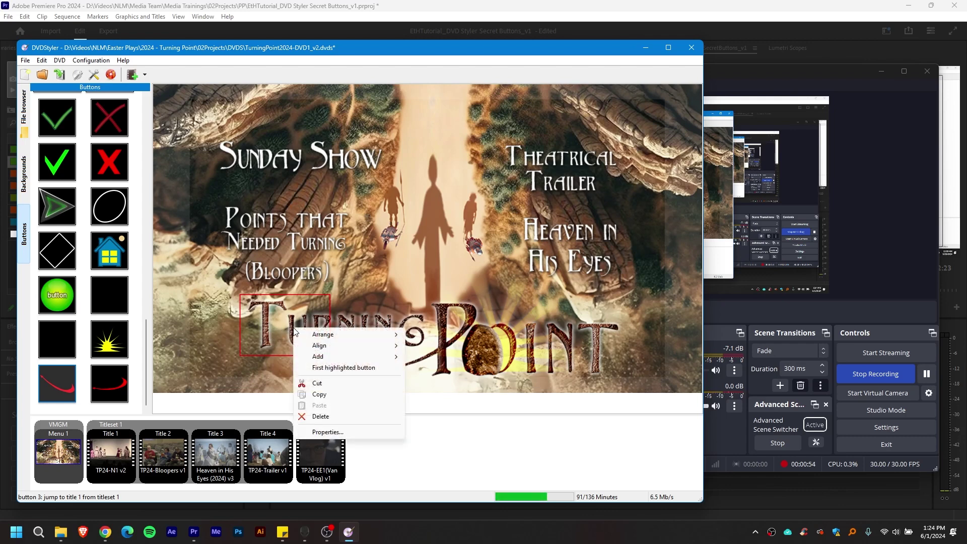
pyautogui.click(319, 417)
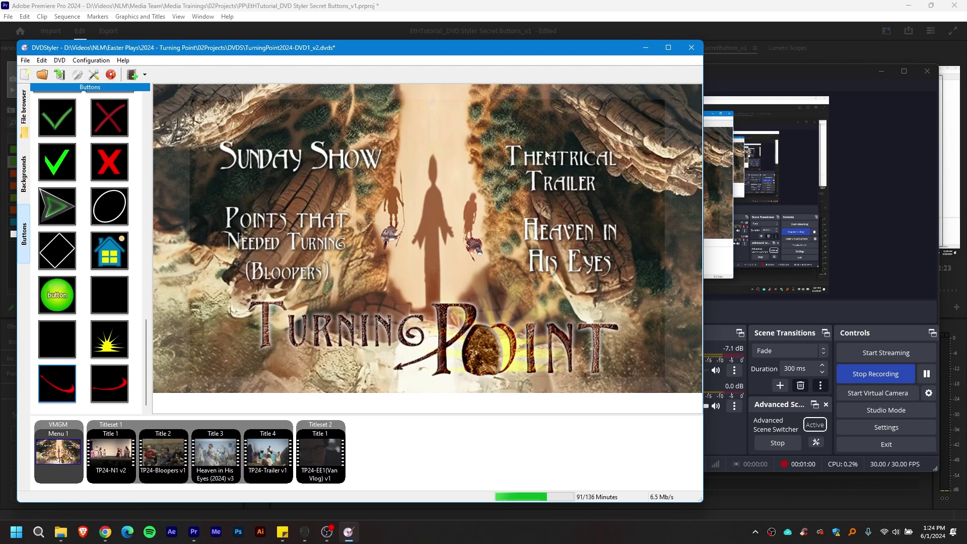
pyautogui.moveTo(574, 48); pyautogui.dragTo(581, 42)
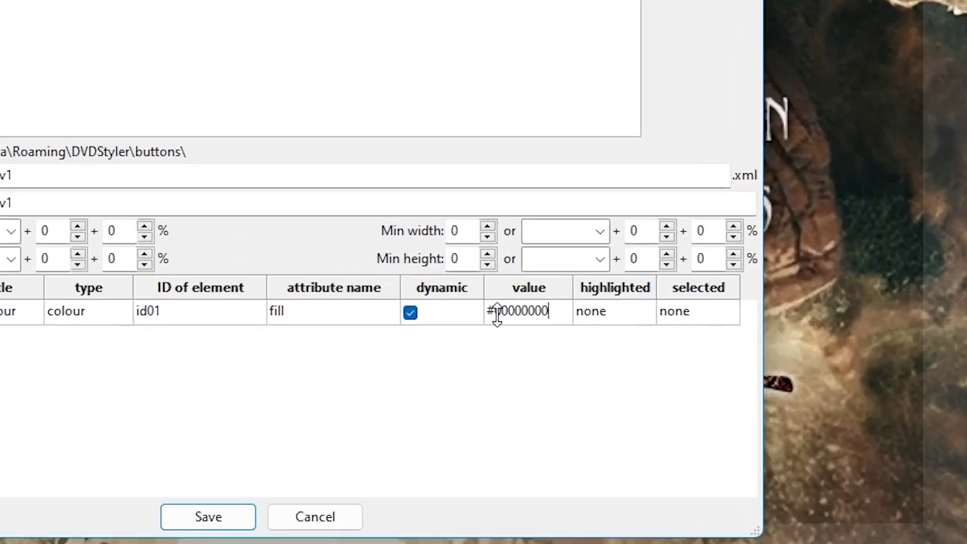
pyautogui.moveTo(548, 311); pyautogui.dragTo(469, 311)
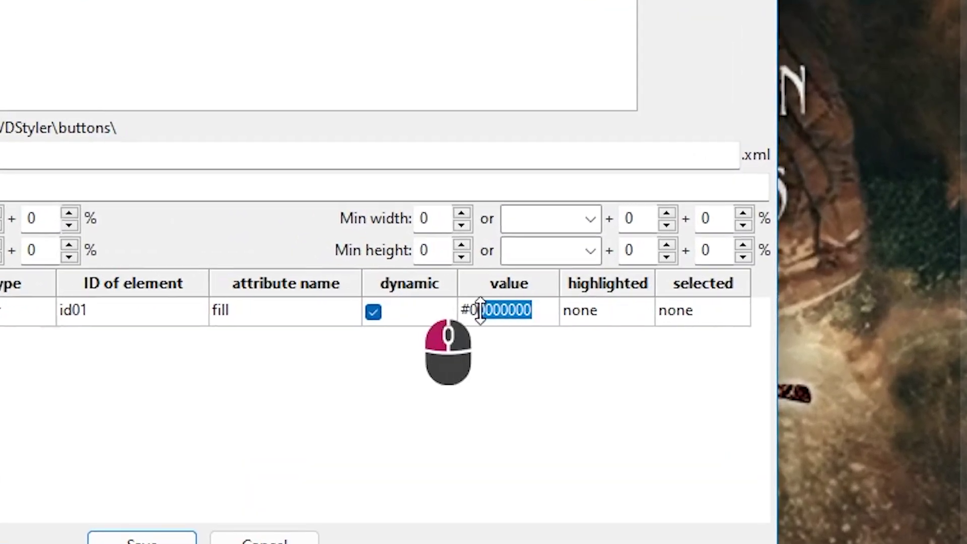
pyautogui.click(517, 311)
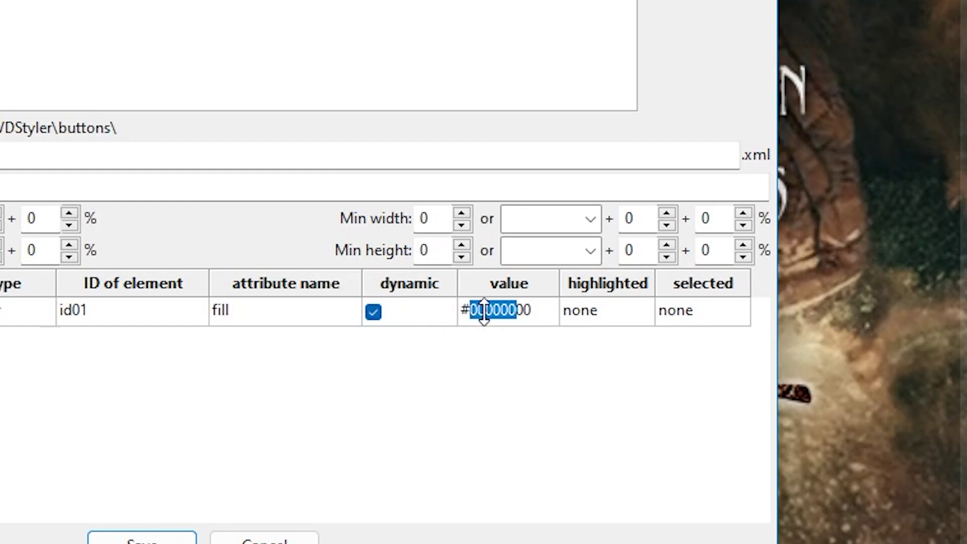
pyautogui.moveTo(484, 311); pyautogui.dragTo(517, 311)
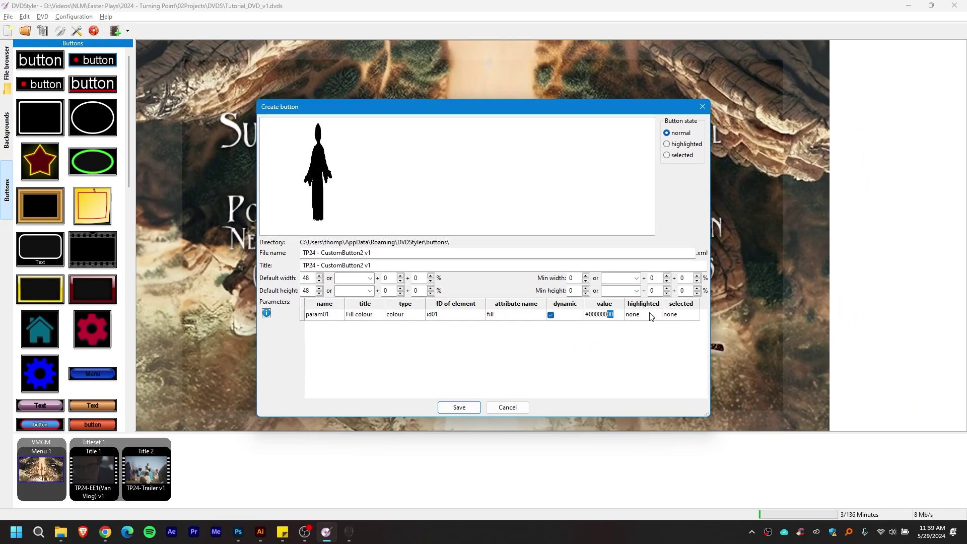
# Step: Set the fill colour parameter's highlighted value to #ffff00
pyautogui.click(636, 316)
pyautogui.click(637, 317)
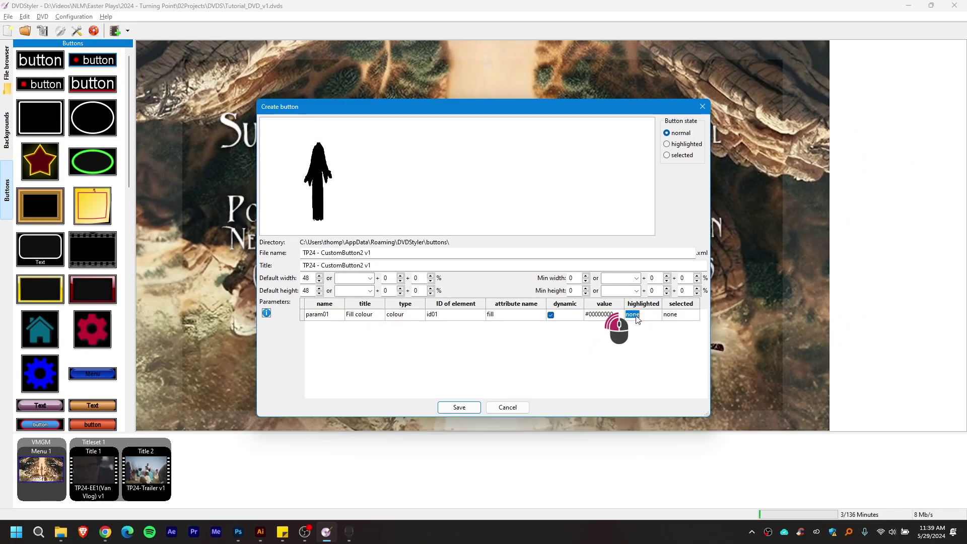
pyautogui.click(637, 320)
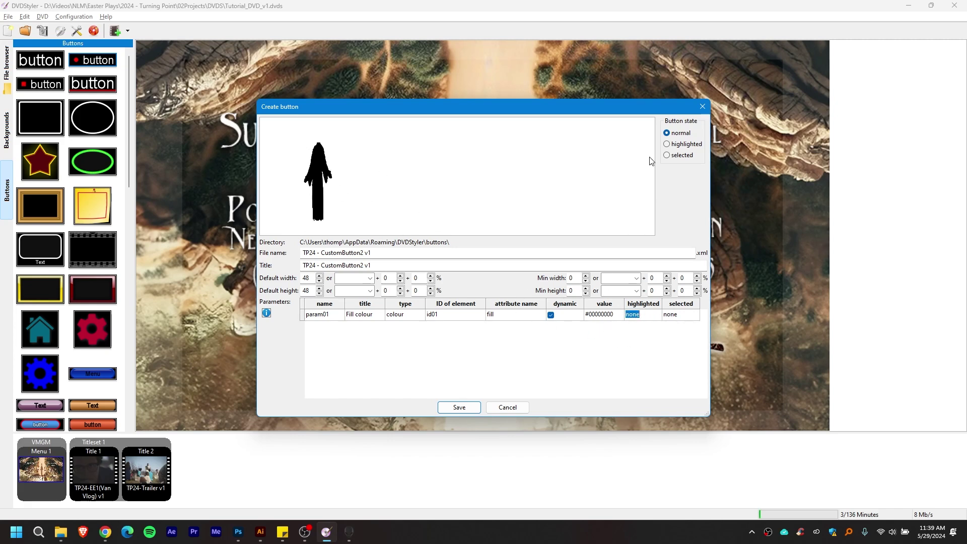
pyautogui.click(640, 316)
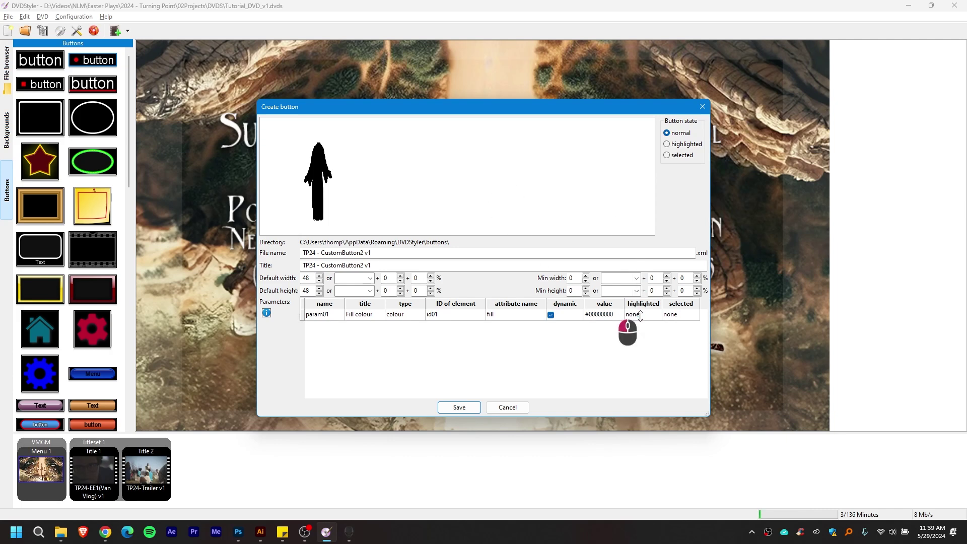
pyautogui.click(644, 316)
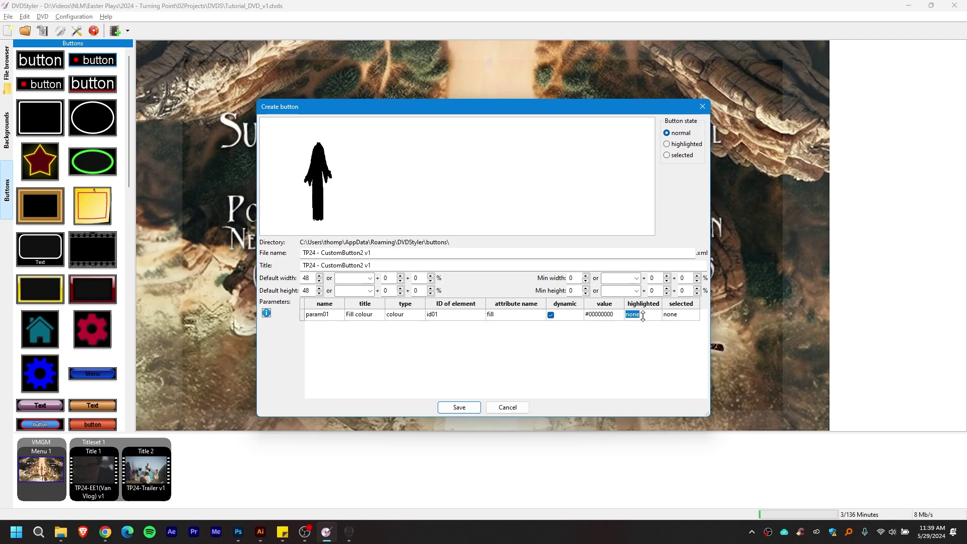
pyautogui.write('#')
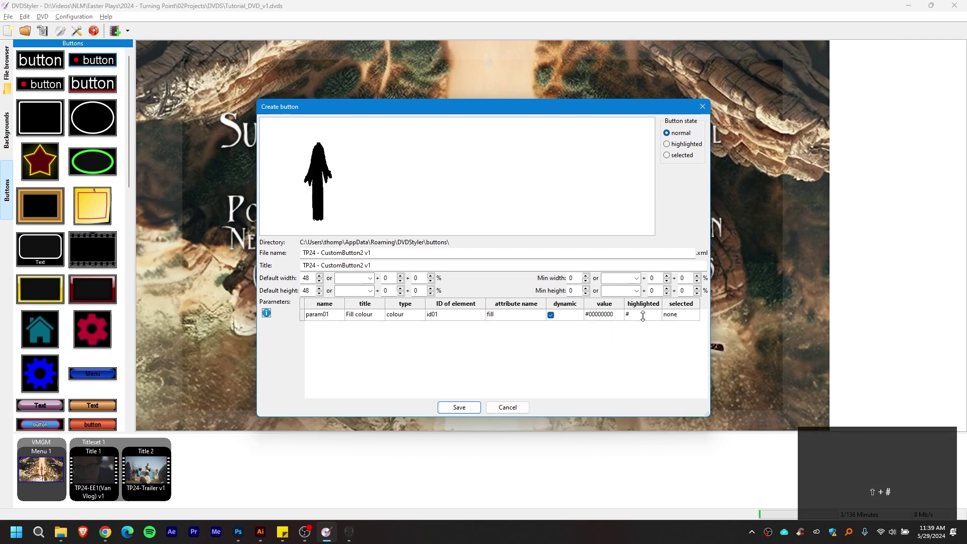
pyautogui.write('ffff00')
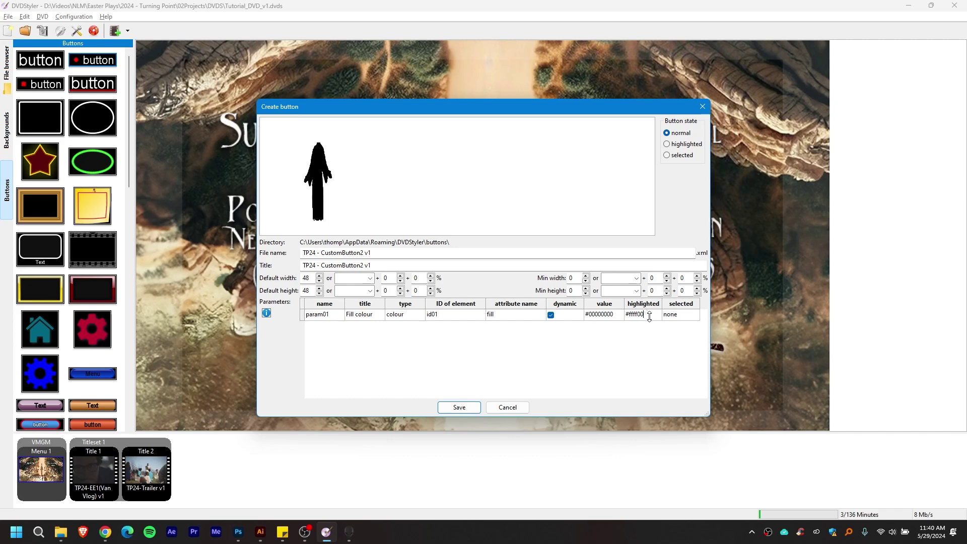
# Step: Set the fill colour parameter's highlighted value to #ffff0088 and its selected value to #e6521550
pyautogui.write('88')
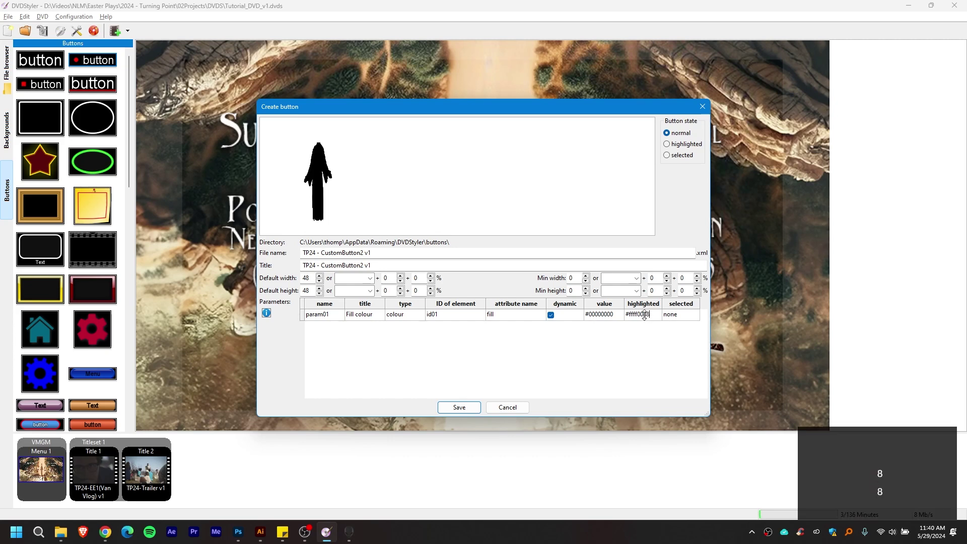
pyautogui.click(361, 190)
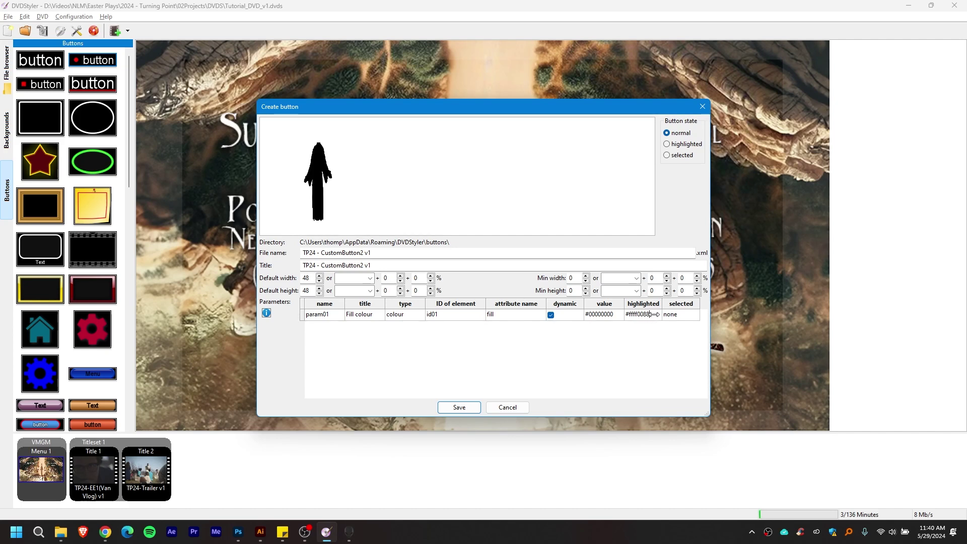
pyautogui.click(630, 314)
pyautogui.click(676, 315)
pyautogui.click(677, 315)
pyautogui.write('#e652')
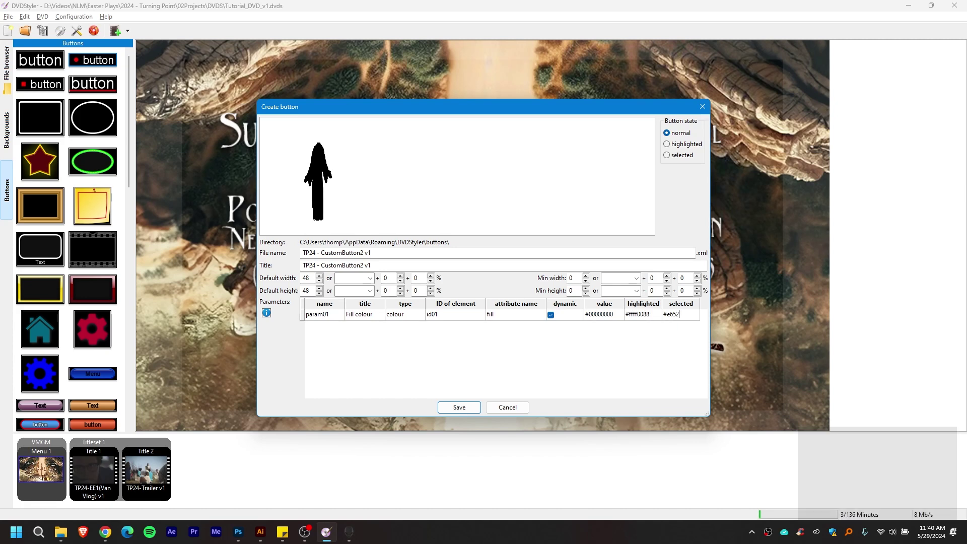
pyautogui.write('1550')
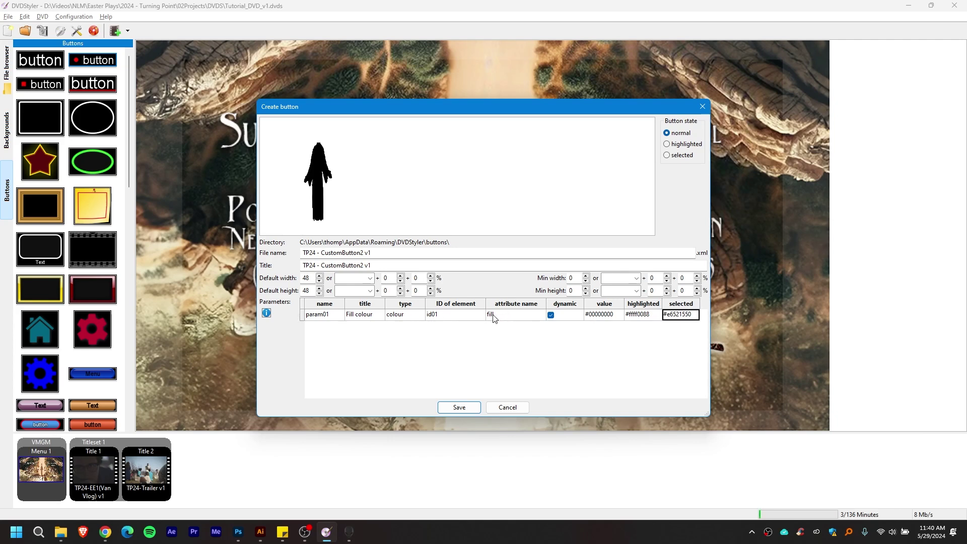
# Step: Choose colour as the fill parameter's type and Layer_1 as its element ID
pyautogui.click(408, 318)
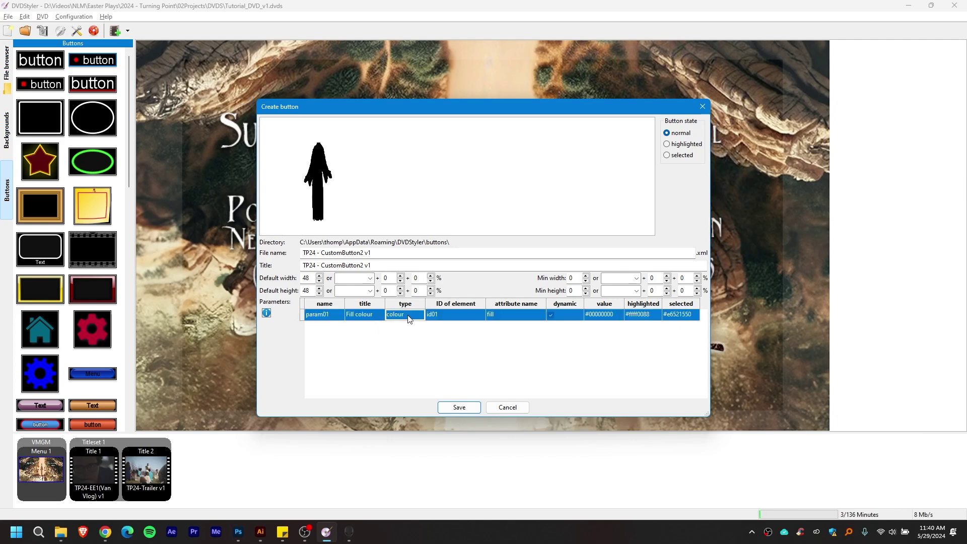
pyautogui.click(410, 319)
pyautogui.click(406, 316)
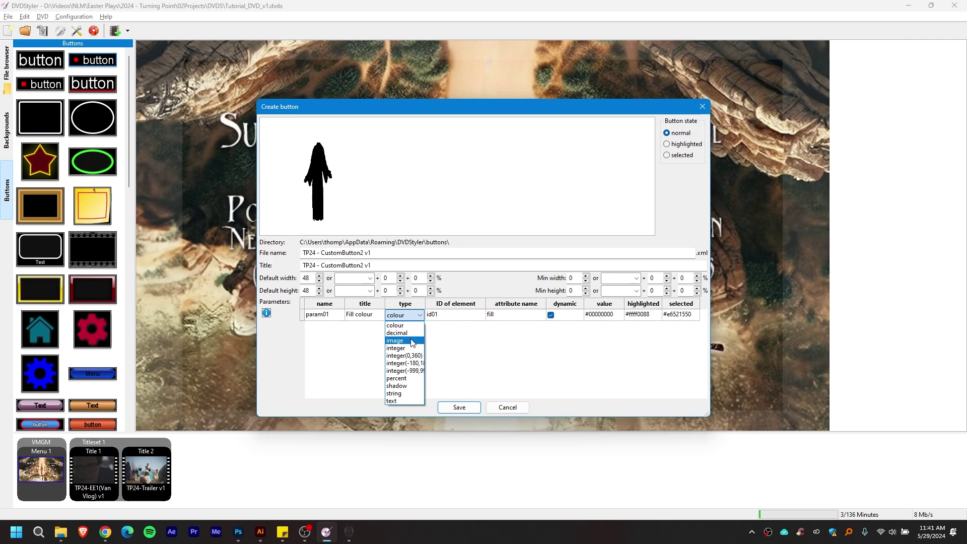
pyautogui.click(411, 326)
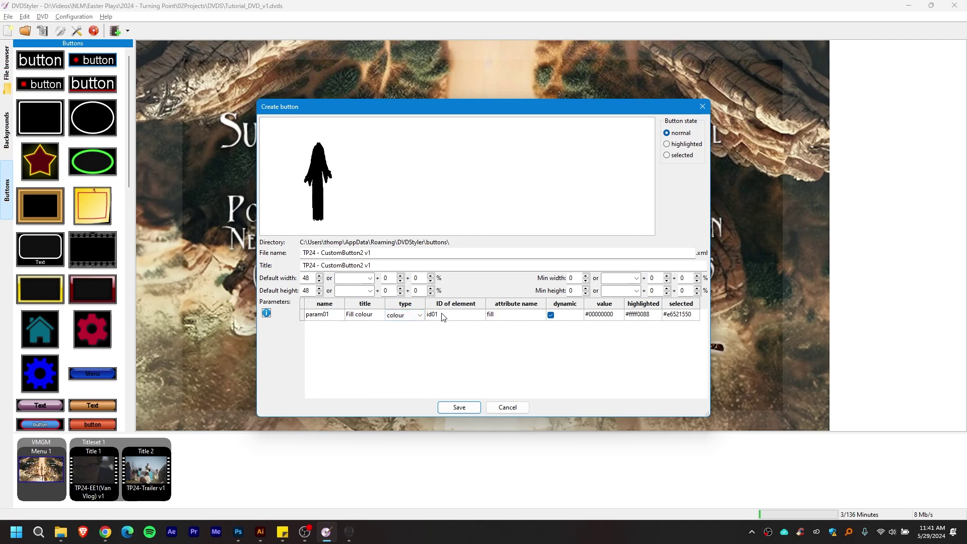
pyautogui.click(469, 320)
pyautogui.click(469, 318)
pyautogui.click(470, 315)
pyautogui.click(468, 326)
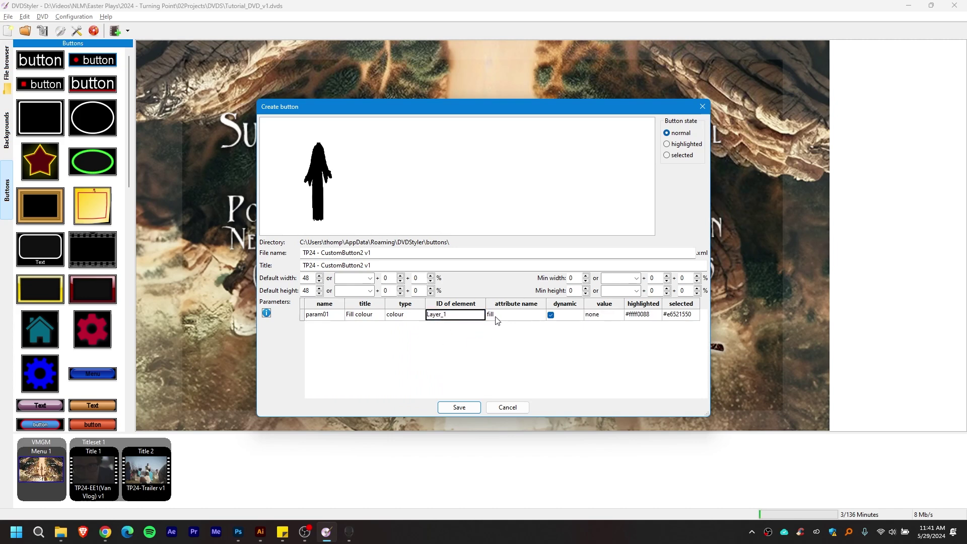
pyautogui.click(459, 319)
pyautogui.click(518, 319)
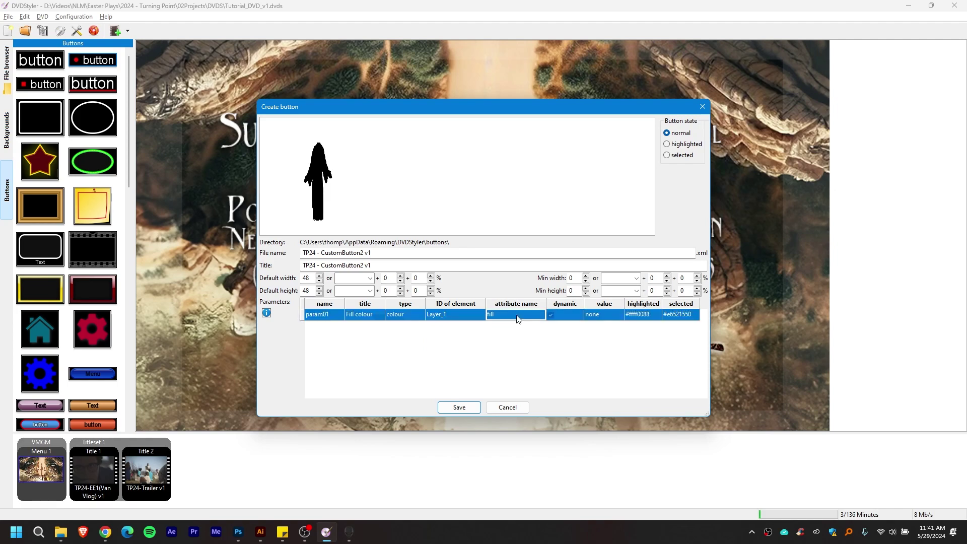
pyautogui.click(467, 322)
# Step: Check the figure's layer structure in Illustrator, collapsing the group of paths, and return to DVDStyler
pyautogui.click(260, 532)
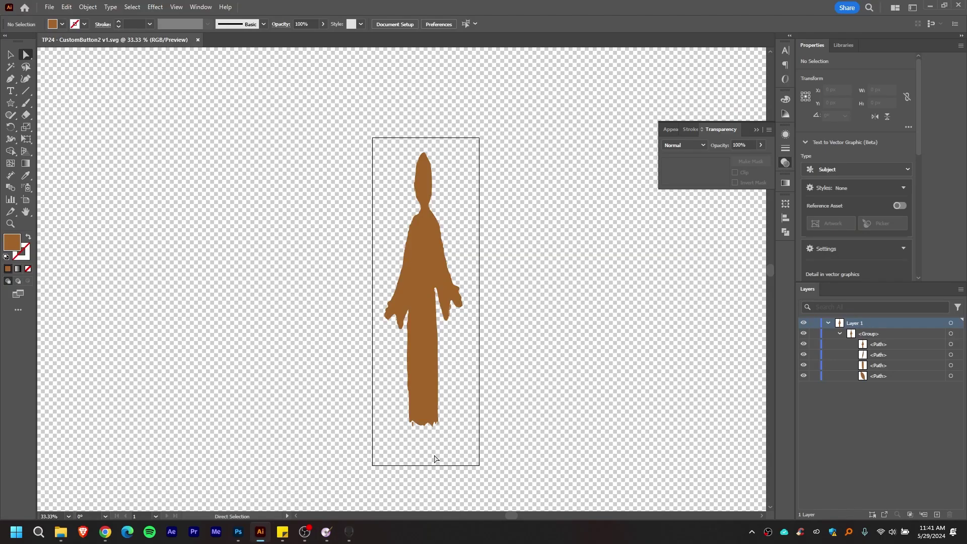
pyautogui.click(840, 333)
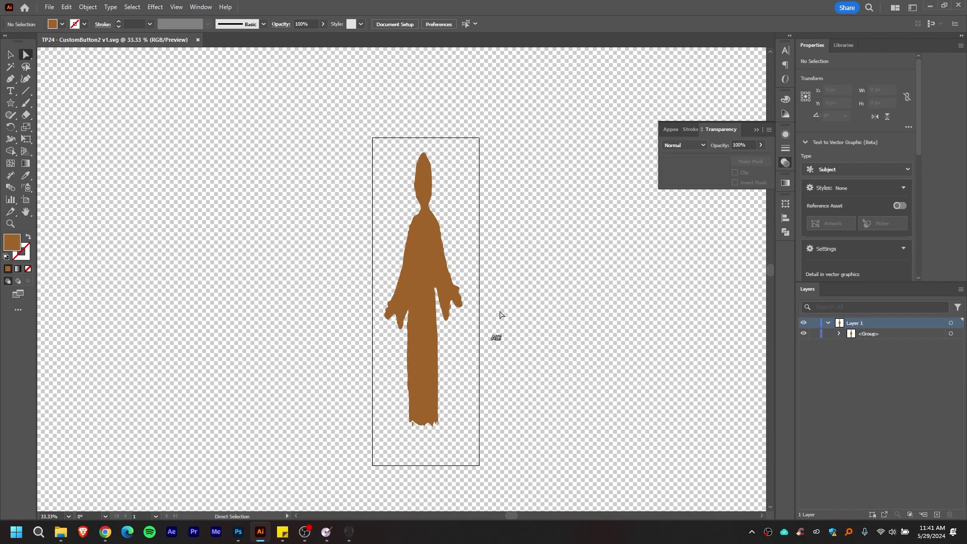
pyautogui.hotkey('alt', 'Tab')
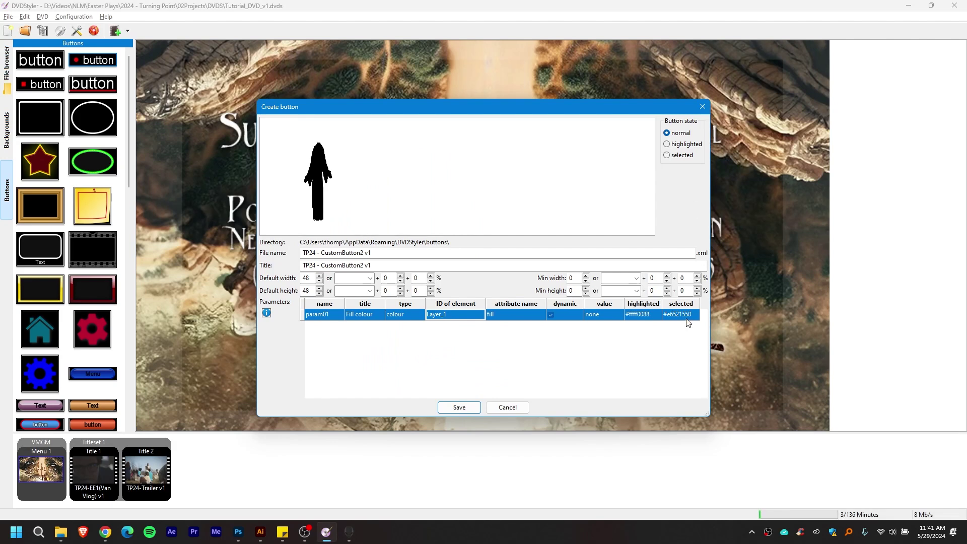
# Step: Preview the custom button in its highlighted, selected and normal states
pyautogui.click(671, 146)
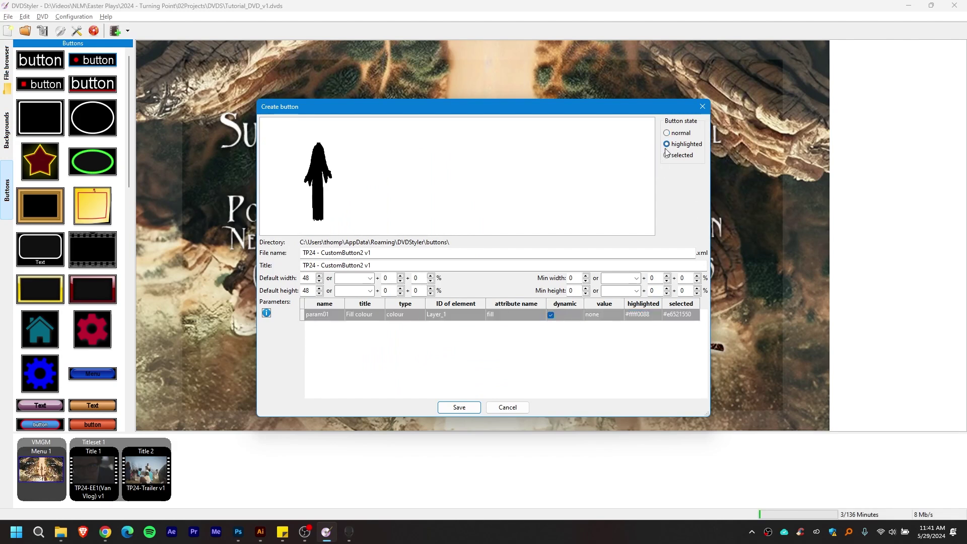
pyautogui.click(633, 315)
pyautogui.hotkey('ctrl', 'c')
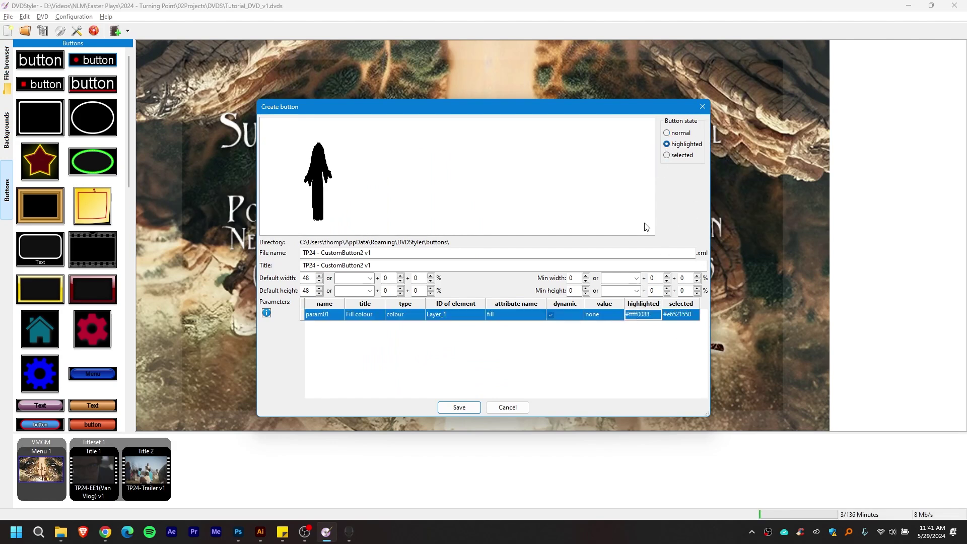
pyautogui.click(666, 155)
pyautogui.click(667, 133)
# Step: Try to add another fill parameter for the figure's path element id01
pyautogui.click(314, 177)
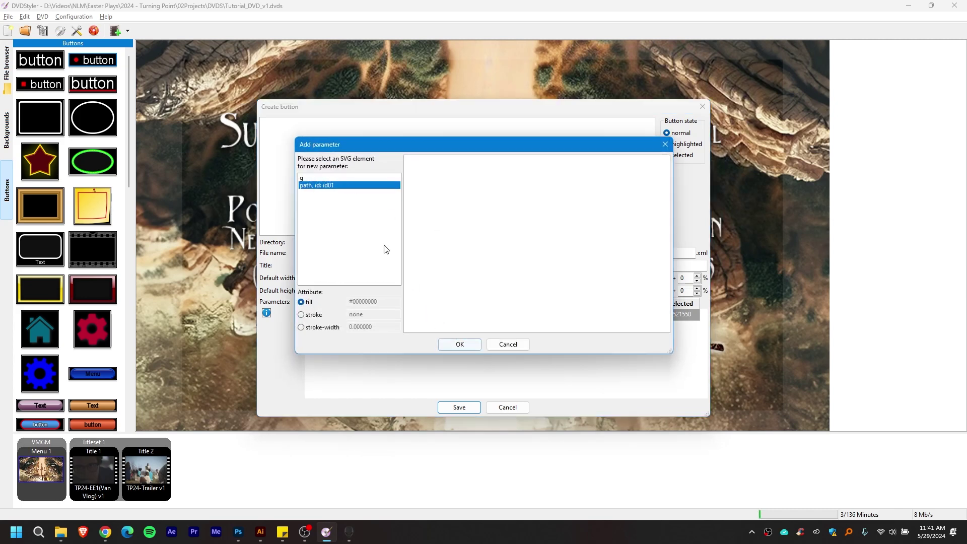
pyautogui.click(338, 179)
pyautogui.click(339, 185)
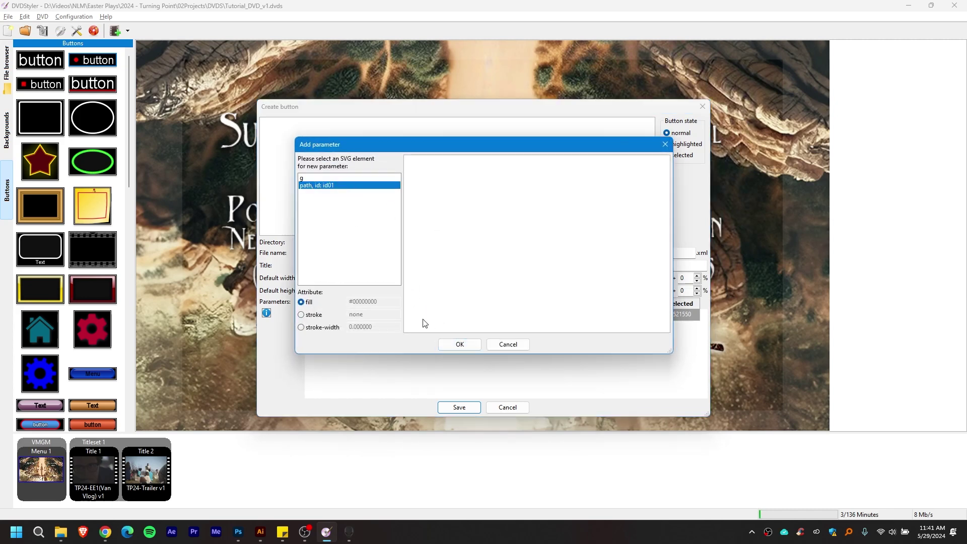
pyautogui.click(458, 344)
pyautogui.click(455, 315)
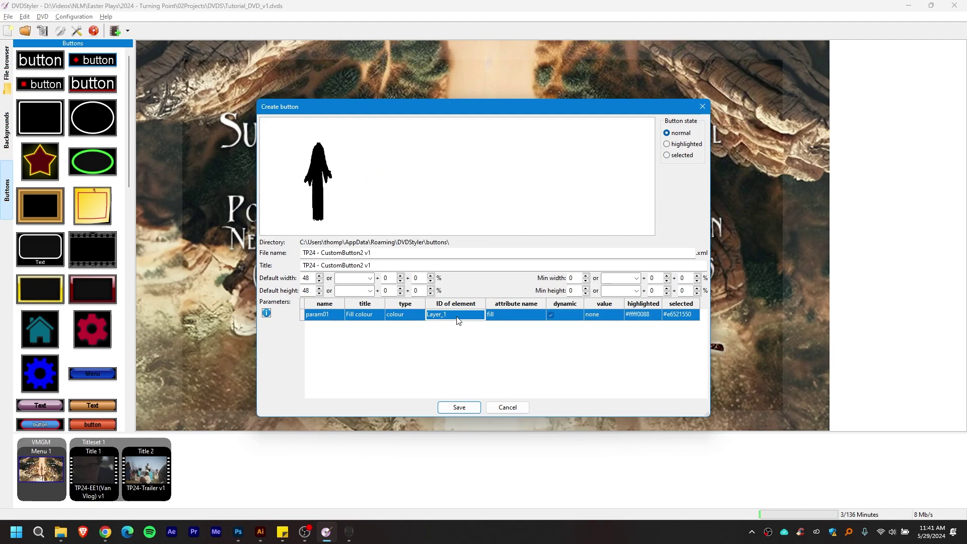
pyautogui.click(457, 320)
pyautogui.click(453, 325)
pyautogui.click(318, 176)
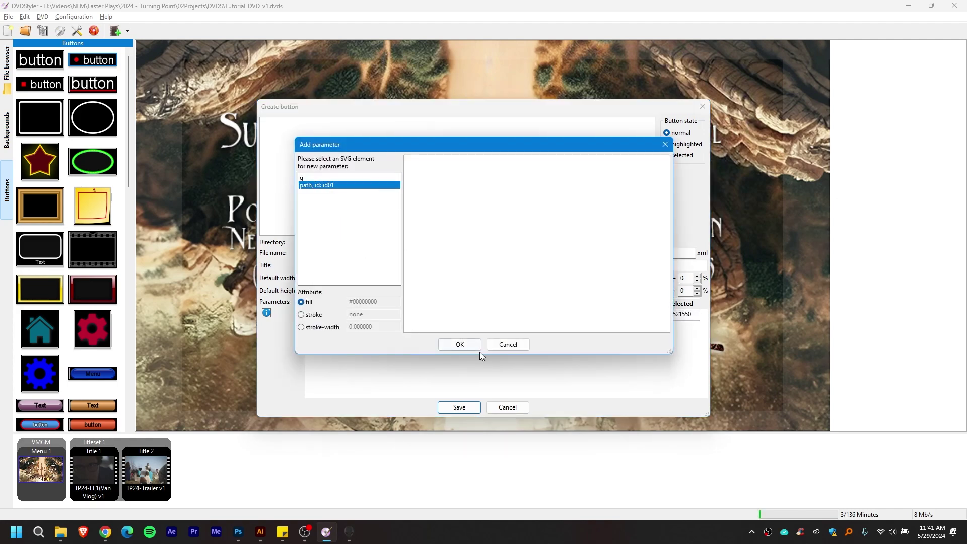
pyautogui.click(458, 344)
pyautogui.rightClick(446, 329)
pyautogui.click(469, 332)
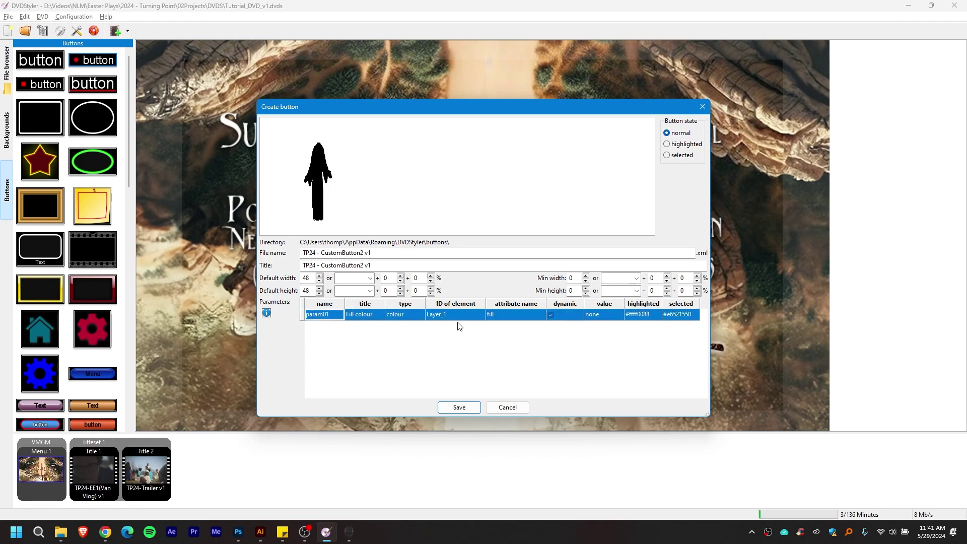
pyautogui.hotkey('ctrl', 'z')
pyautogui.click(323, 201)
pyautogui.click(459, 343)
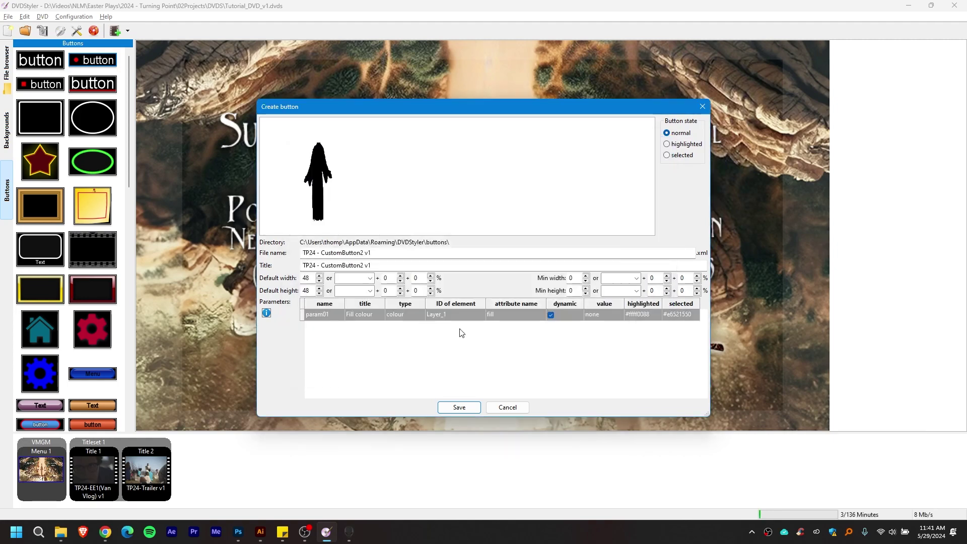
# Step: Add a second fill colour parameter for the path element id01 from the button preview
pyautogui.click(443, 315)
pyautogui.click(431, 332)
pyautogui.click(325, 184)
pyautogui.click(455, 343)
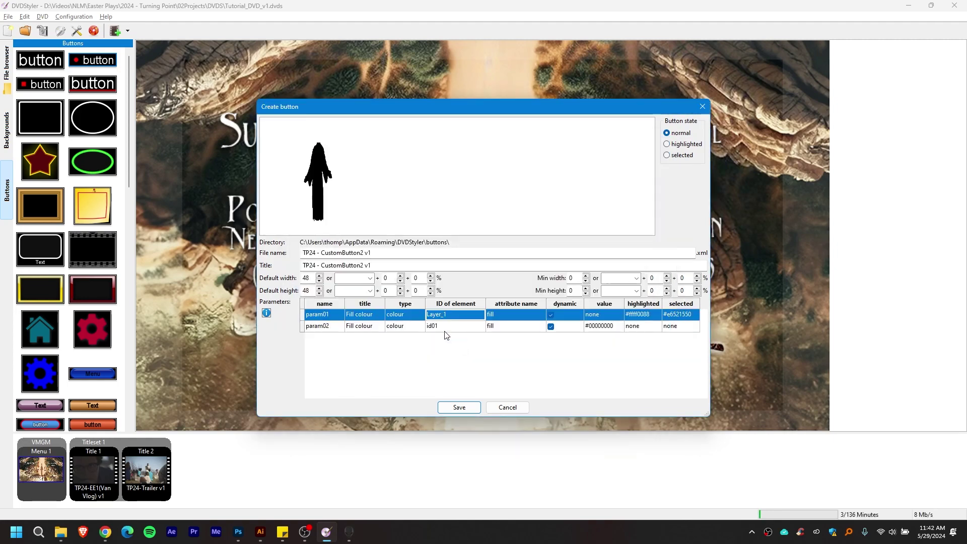
# Step: Give the id01 parameter the values #ffff0088 for highlighted and #e6521550 for selected, and remove the Layer_1 parameter
pyautogui.click(446, 327)
pyautogui.doubleClick(642, 326)
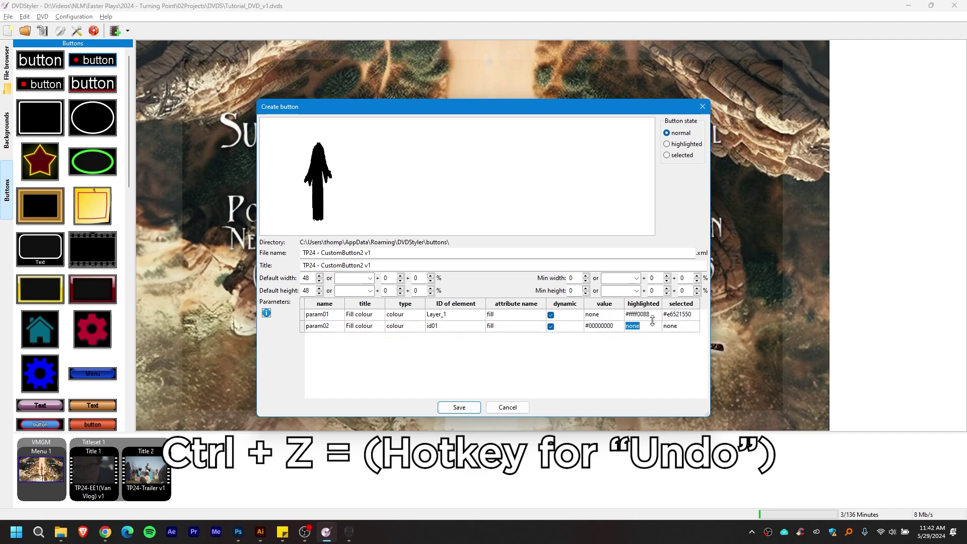
pyautogui.hotkey('ctrl', 'v')
pyautogui.doubleClick(672, 326)
pyautogui.write('#e6521550')
pyautogui.rightClick(441, 318)
pyautogui.click(459, 338)
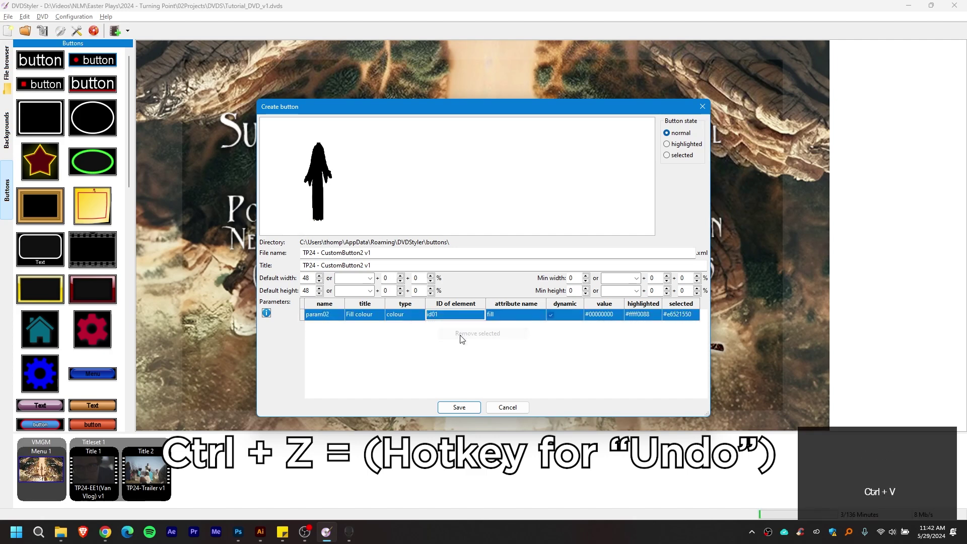
# Step: Preview the button's highlighted and selected states with the id01 fill parameter
pyautogui.click(669, 144)
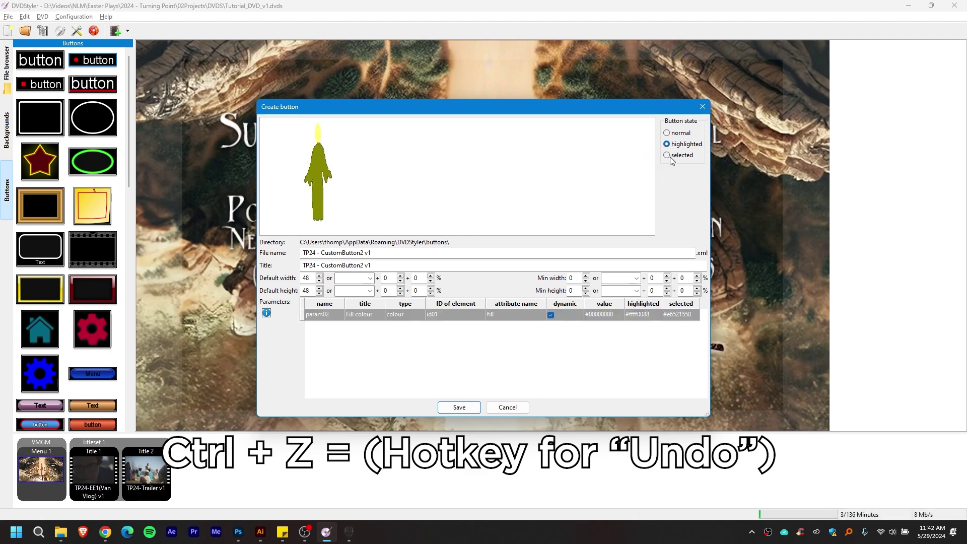
pyautogui.click(669, 155)
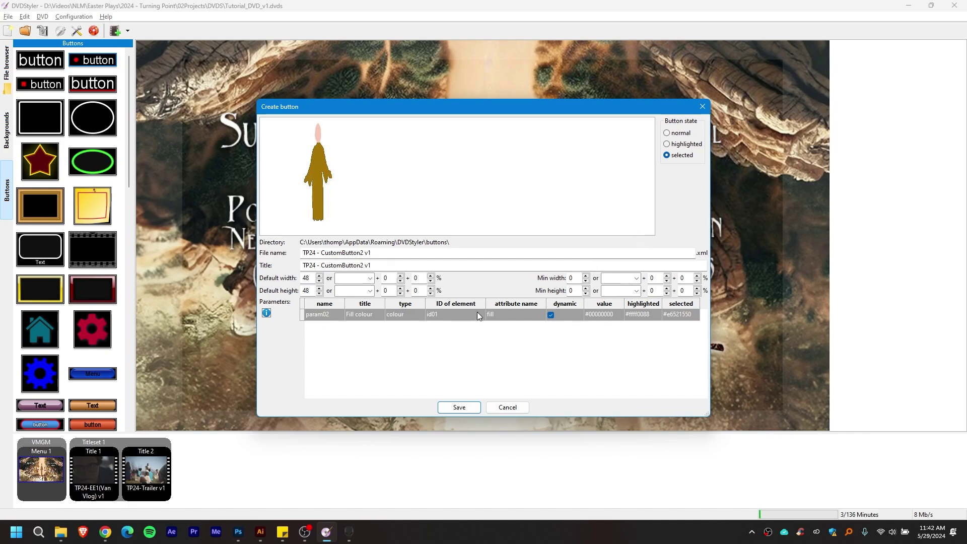
# Step: Switch to Illustrator, rename the figure's group in Layer 1 as Outline, and save the SVG
pyautogui.click(260, 533)
pyautogui.doubleClick(869, 333)
pyautogui.write('Outline')
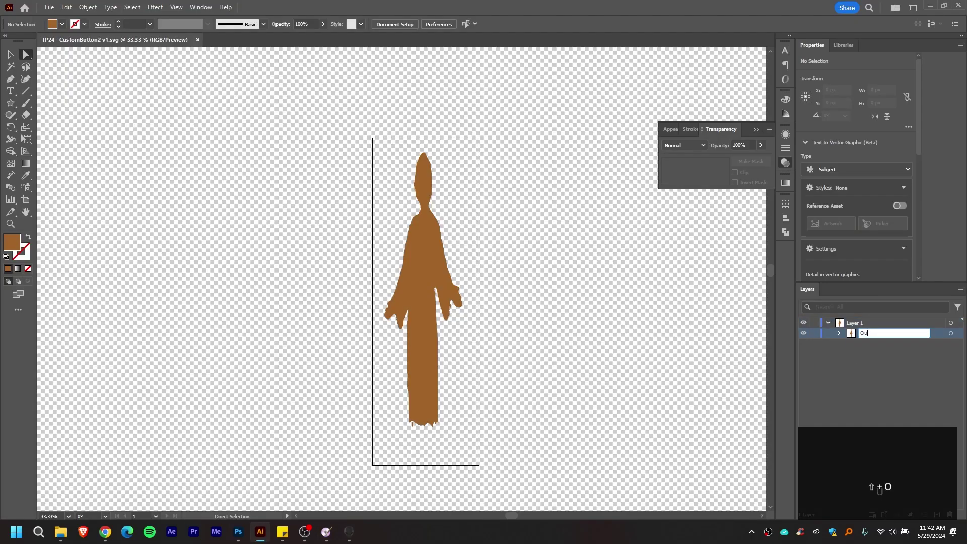
pyautogui.press('Return')
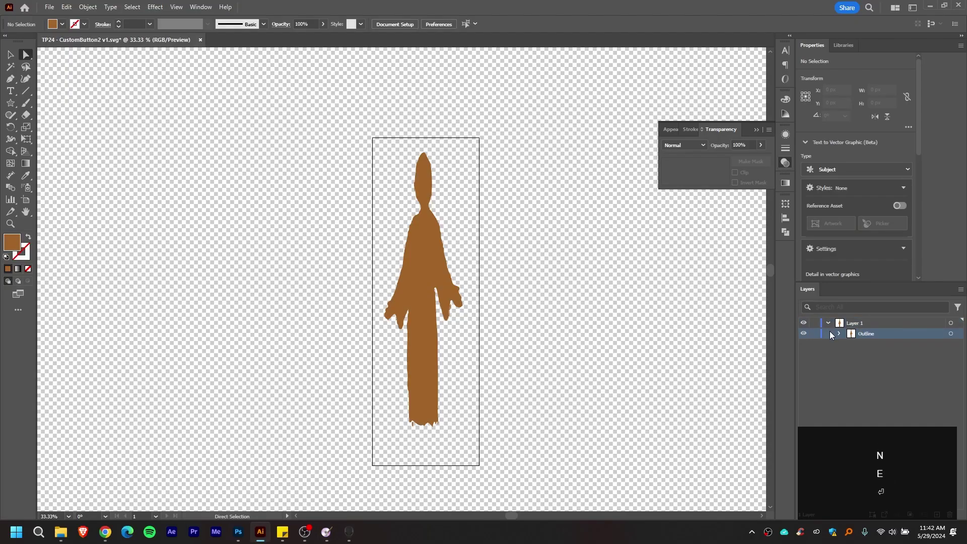
pyautogui.click(831, 333)
pyautogui.hotkey('ctrl', 's')
# Step: Return to DVDStyler, preview the button's normal state, and discard the unsaved button
pyautogui.hotkey('alt', 'Tab')
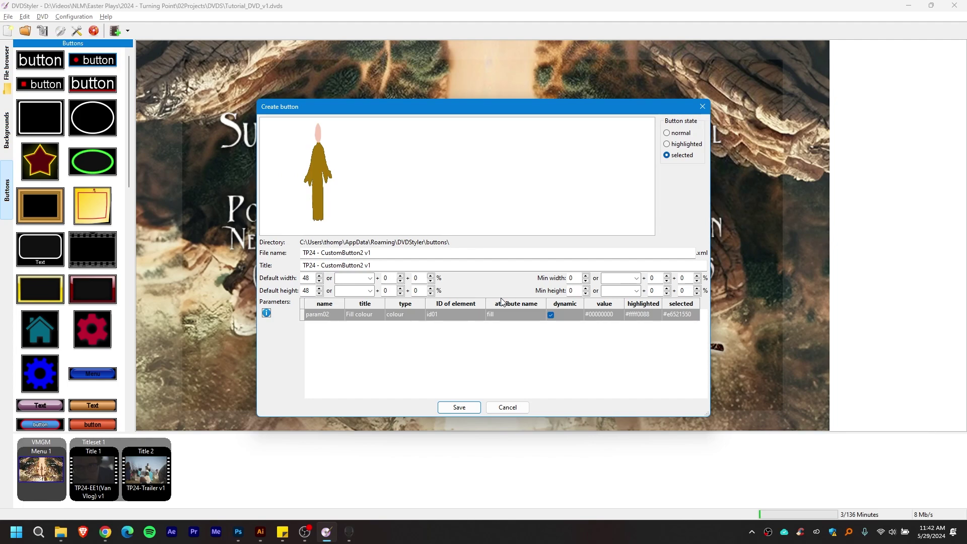
pyautogui.click(667, 133)
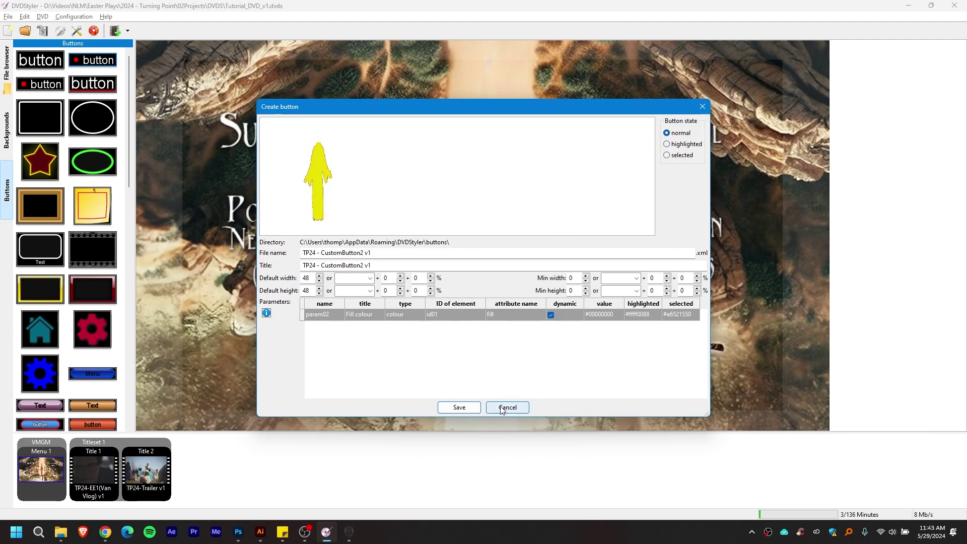
pyautogui.click(507, 407)
# Step: Create a new button from TP24 - CustomButton2 v1.svg and add a fill colour parameter for the figure
pyautogui.click(102, 32)
pyautogui.doubleClick(421, 212)
pyautogui.doubleClick(486, 216)
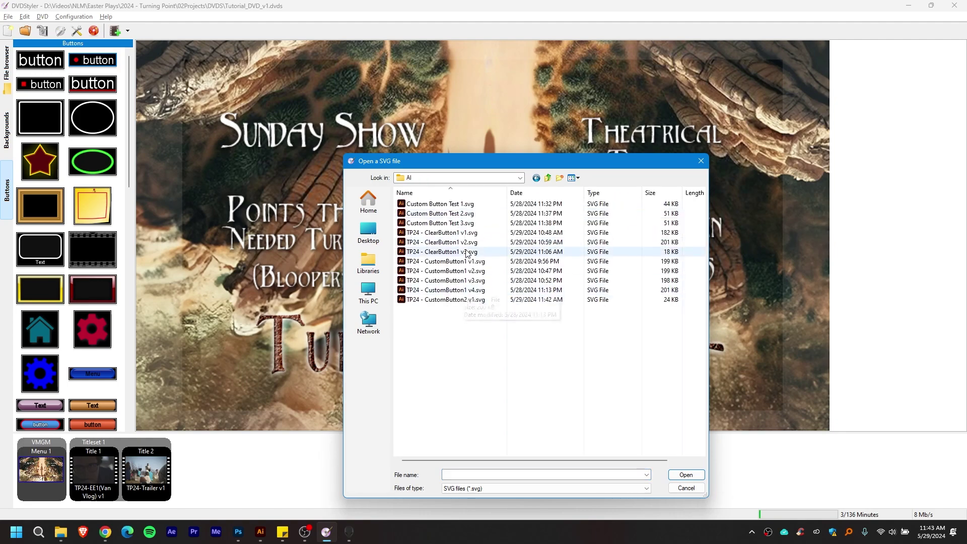
pyautogui.click(445, 300)
pyautogui.click(686, 475)
pyautogui.click(334, 178)
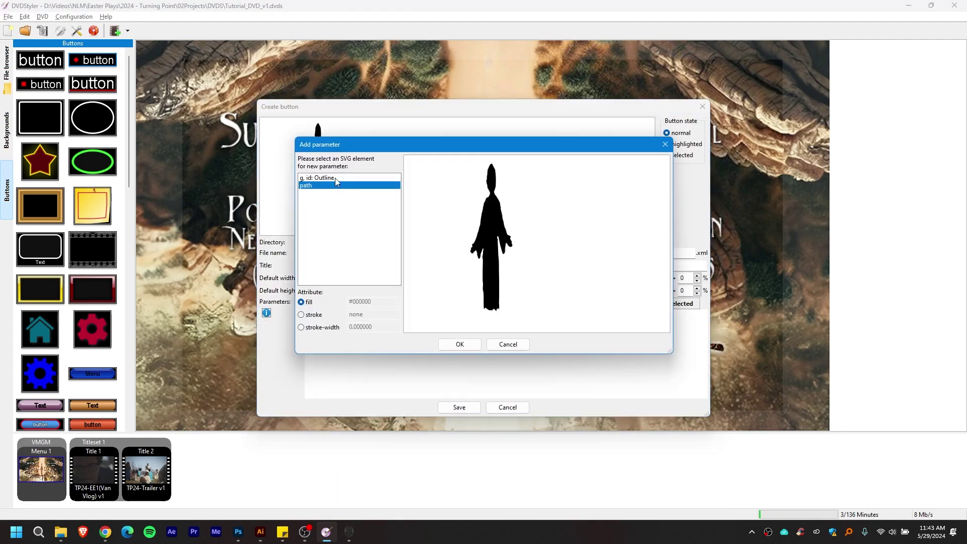
pyautogui.click(459, 344)
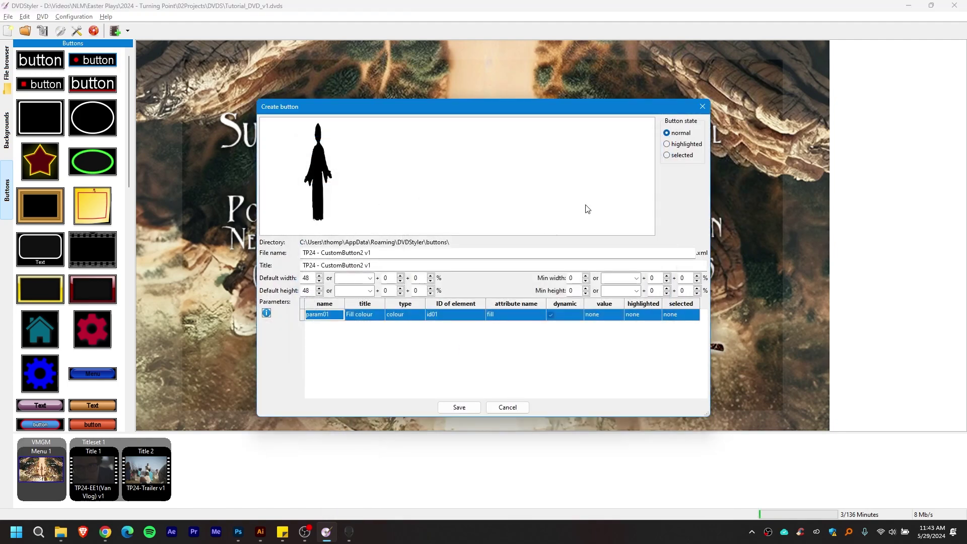
# Step: Set the fill colour parameter's element ID to Outline
pyautogui.click(453, 315)
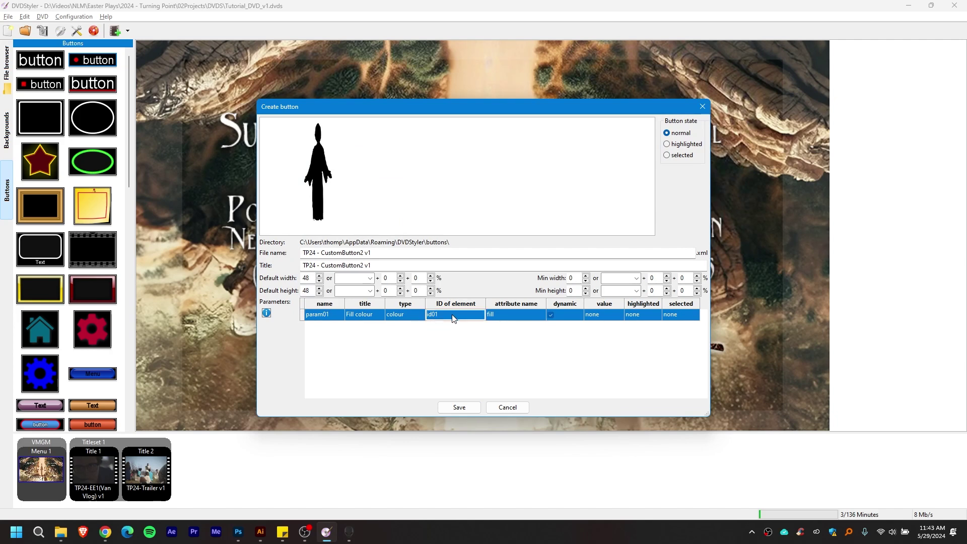
pyautogui.click(453, 315)
pyautogui.click(462, 315)
pyautogui.click(458, 336)
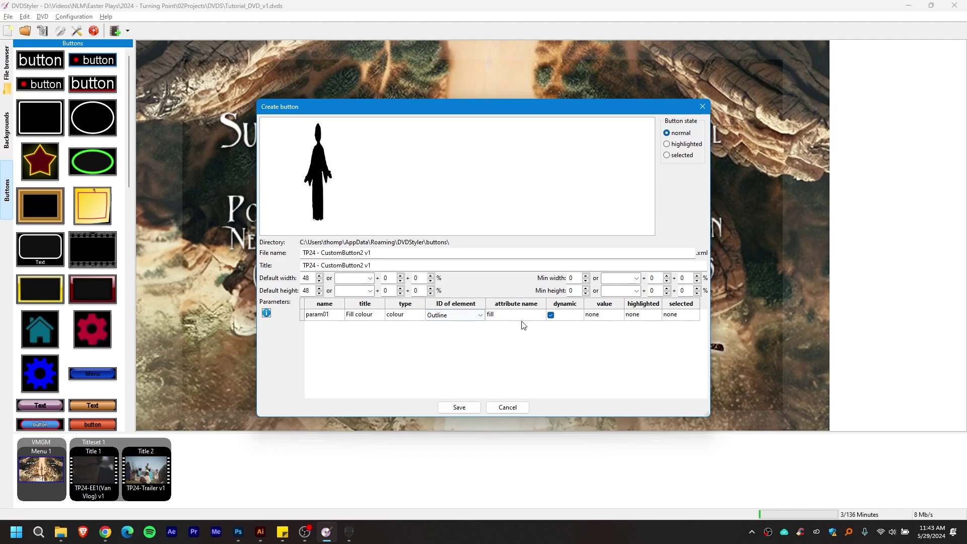
# Step: Set the fill colour parameter's normal value to #00000000
pyautogui.click(607, 317)
pyautogui.click(606, 317)
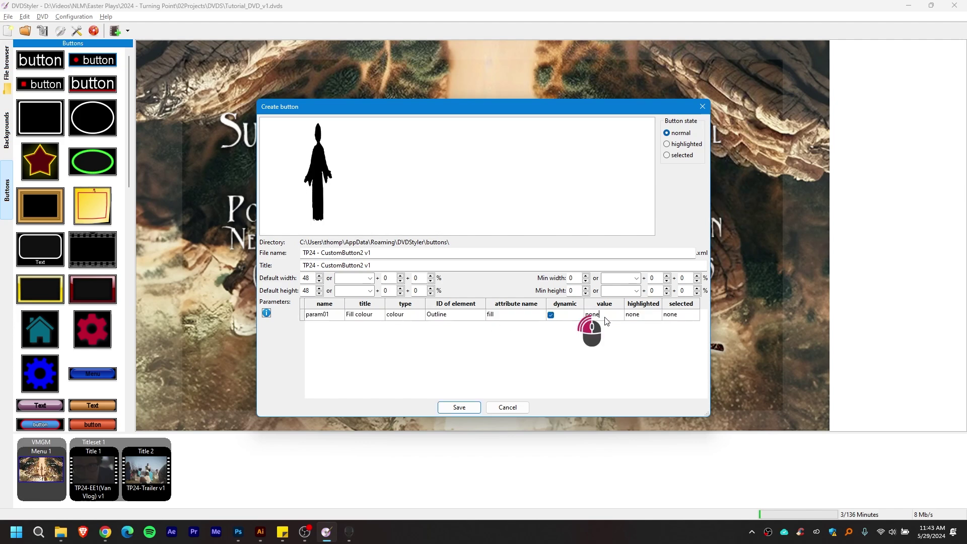
pyautogui.press('BackSpace')
pyautogui.press('BackSpace')
pyautogui.press('BackSpace')
pyautogui.press('BackSpace')
pyautogui.write('#00000000')
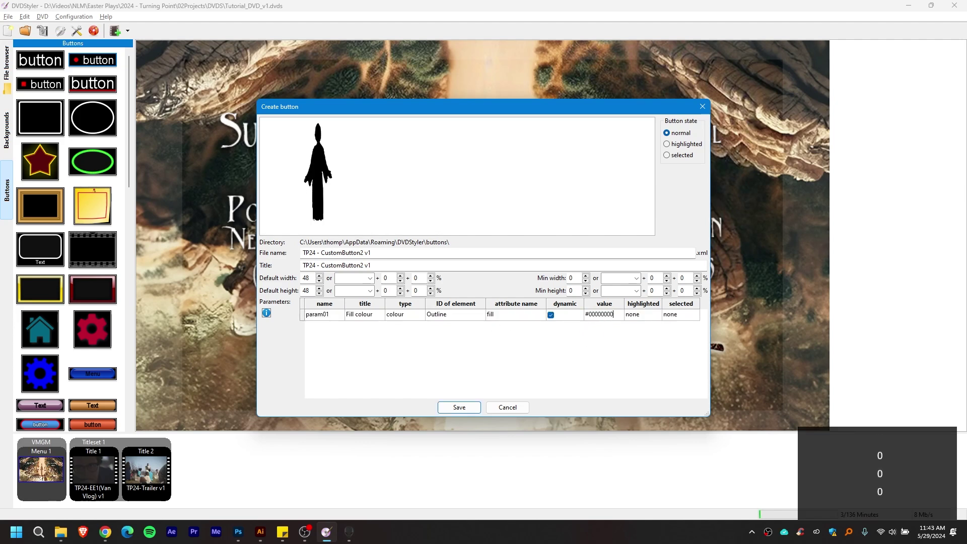
# Step: Set the fill colour parameter's highlighted value to #ffff0088 and its selected value to #e5551550
pyautogui.click(639, 315)
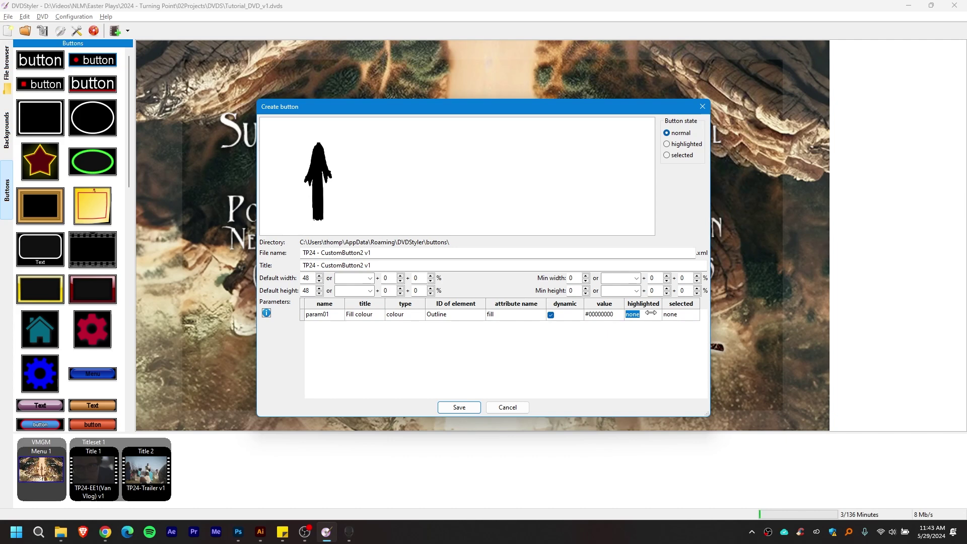
pyautogui.write('#ffff')
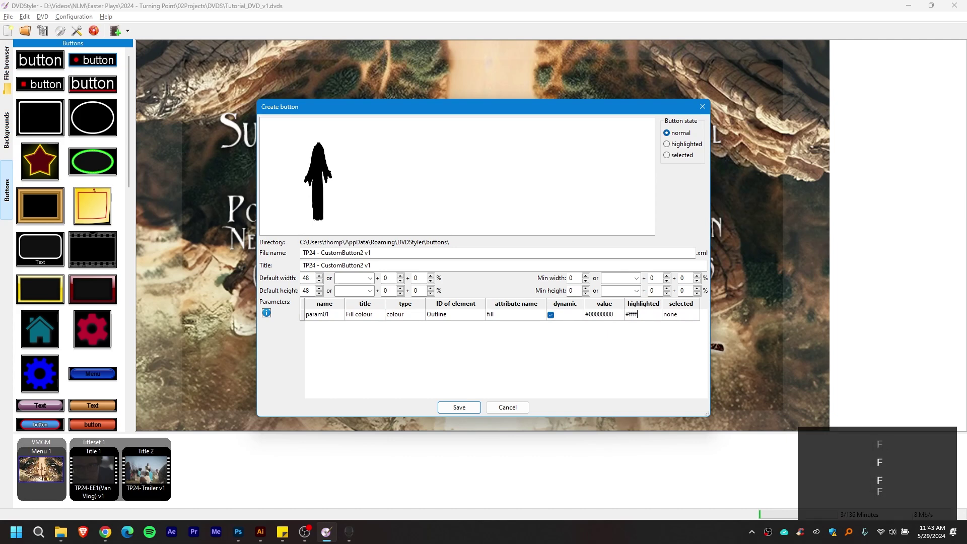
pyautogui.write('0088')
pyautogui.click(675, 314)
pyautogui.write('#e5551550')
pyautogui.click(673, 337)
# Step: Preview the figure button in its normal, highlighted and selected states
pyautogui.click(667, 144)
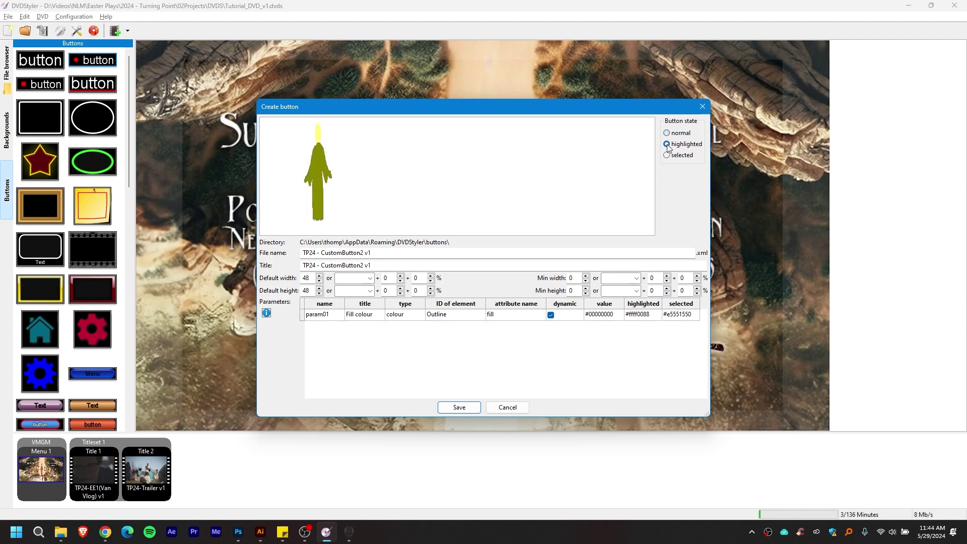
pyautogui.click(667, 155)
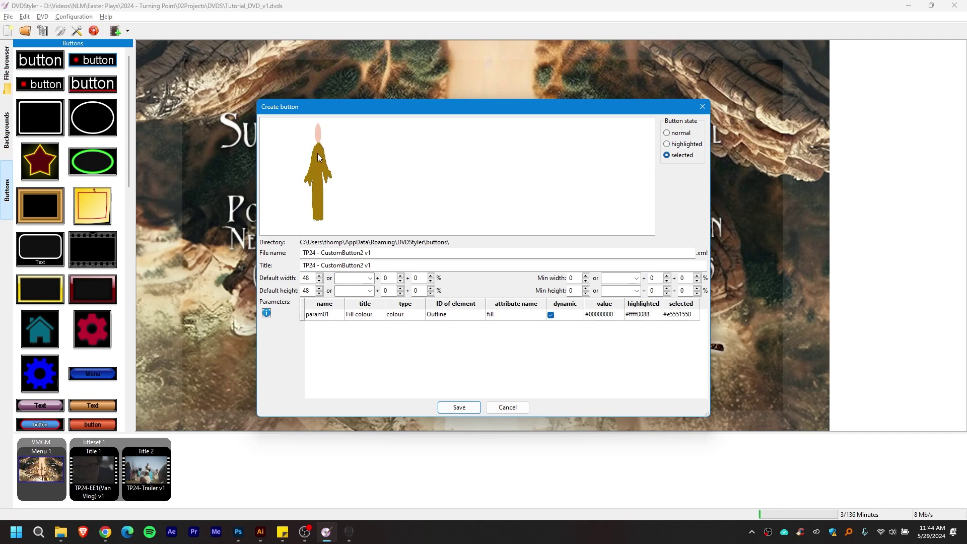
pyautogui.click(667, 144)
pyautogui.click(667, 133)
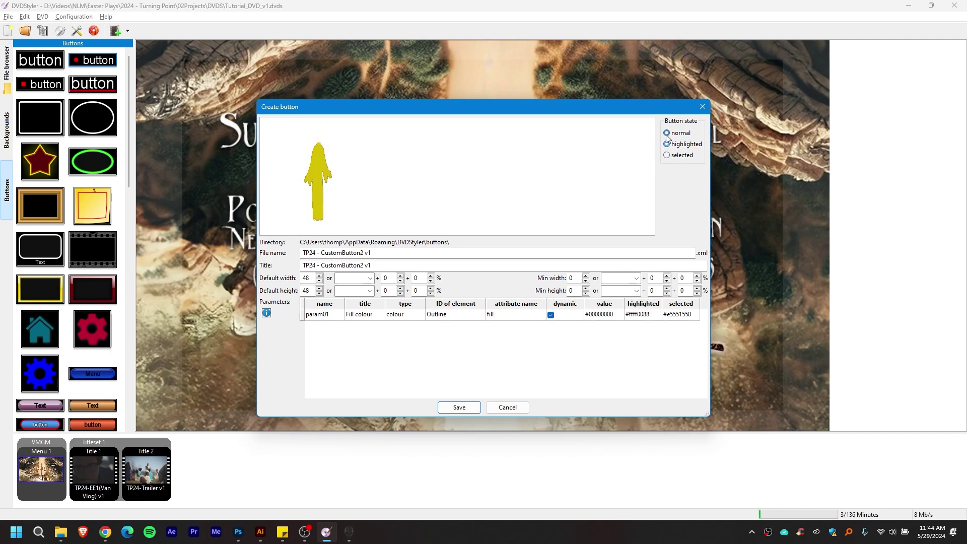
pyautogui.click(667, 144)
pyautogui.click(667, 155)
pyautogui.click(668, 134)
pyautogui.click(667, 144)
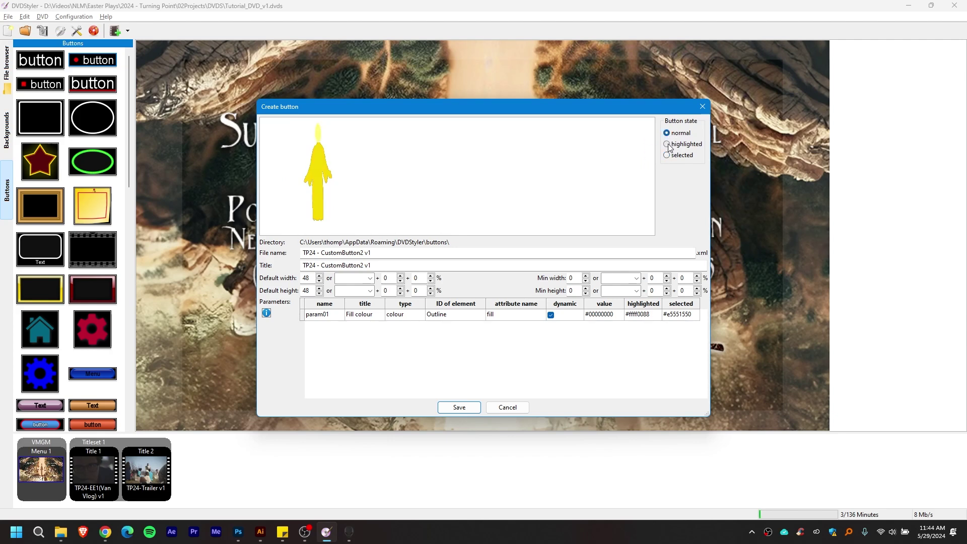
pyautogui.click(667, 134)
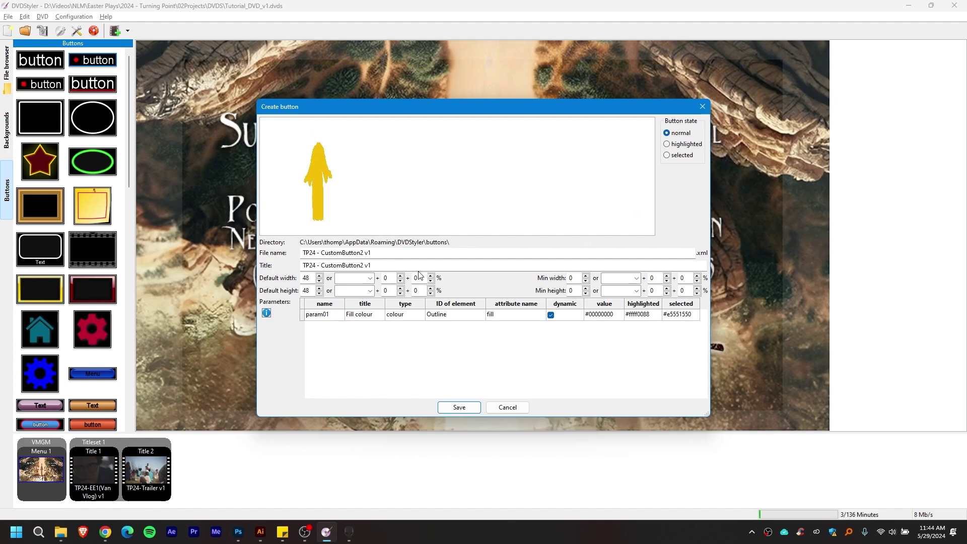
# Step: Save the TP24 - CustomButton2 v1 button and refresh the button library
pyautogui.click(470, 408)
pyautogui.scroll(-10, 73, 276)
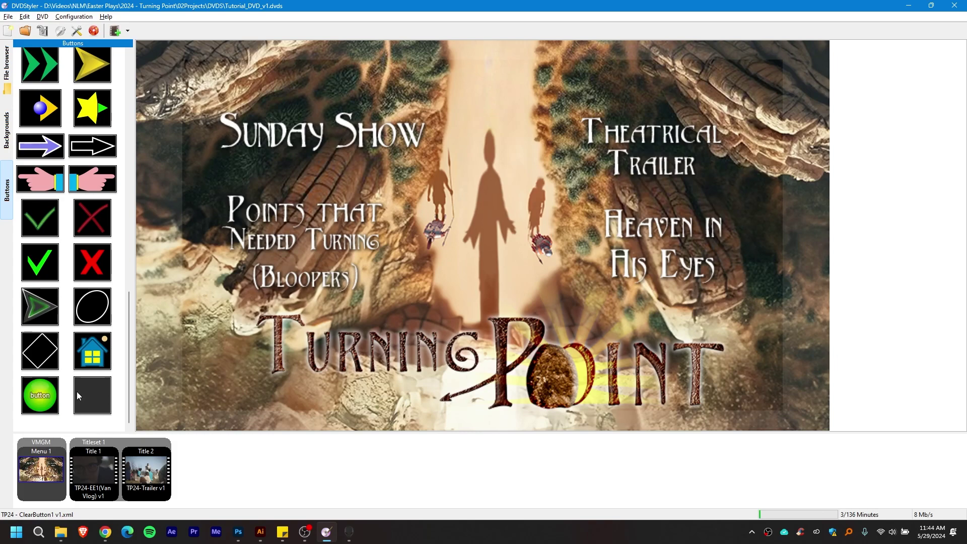
pyautogui.scroll(6, 59, 392)
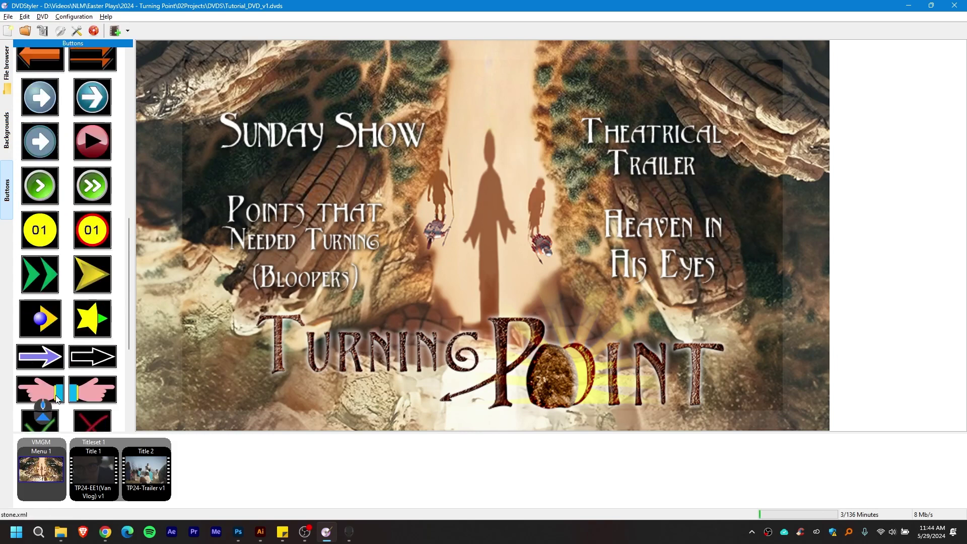
pyautogui.scroll(-5, 60, 392)
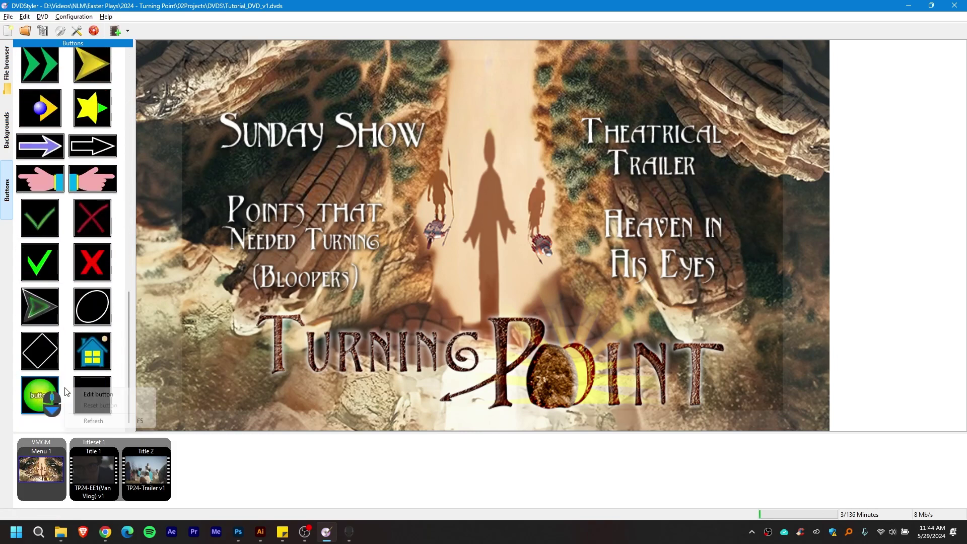
pyautogui.rightClick(92, 398)
pyautogui.click(92, 421)
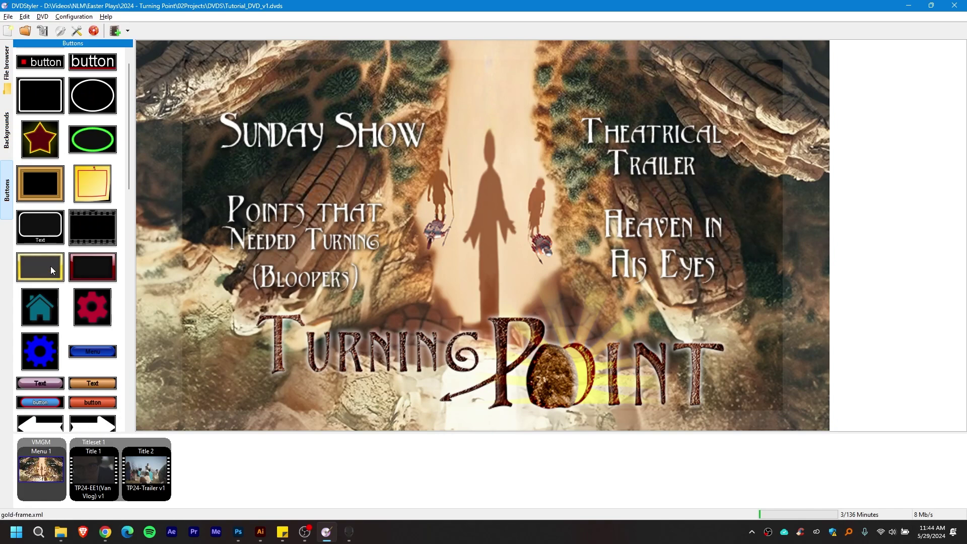
# Step: Place the TP24 - CustomButton2 v1 button over the central shadow figure and set its normal fill colour to green (35, 142, 107)
pyautogui.scroll(-10, 53, 283)
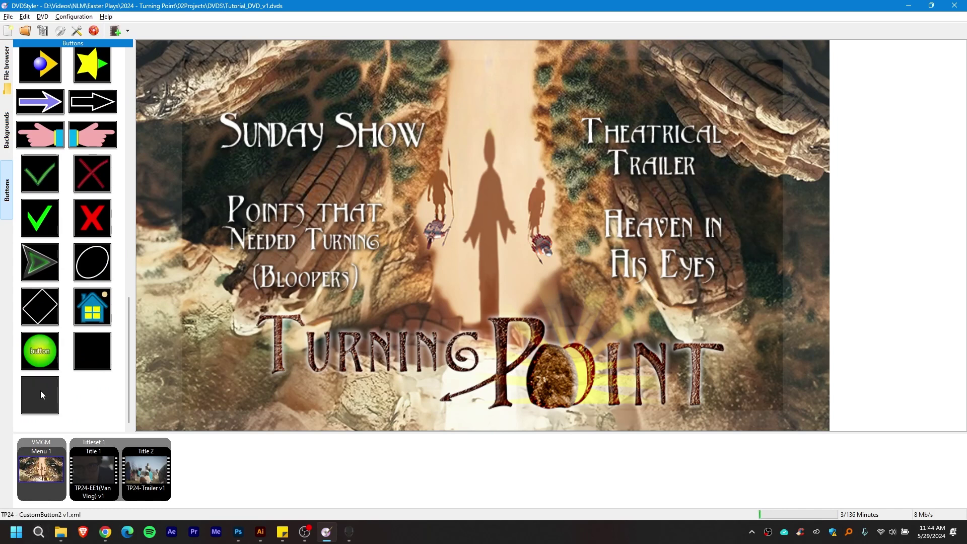
pyautogui.moveTo(39, 396); pyautogui.dragTo(520, 324)
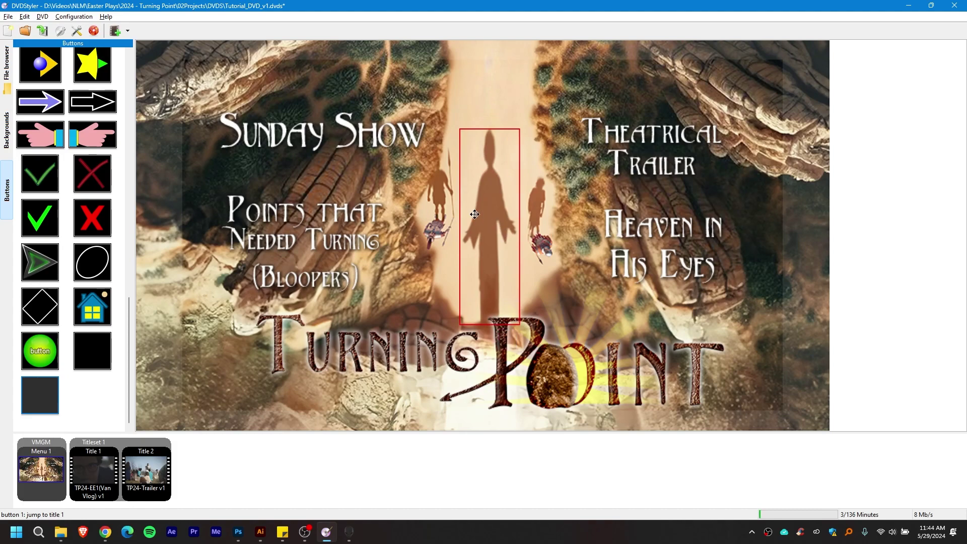
pyautogui.rightClick(489, 232)
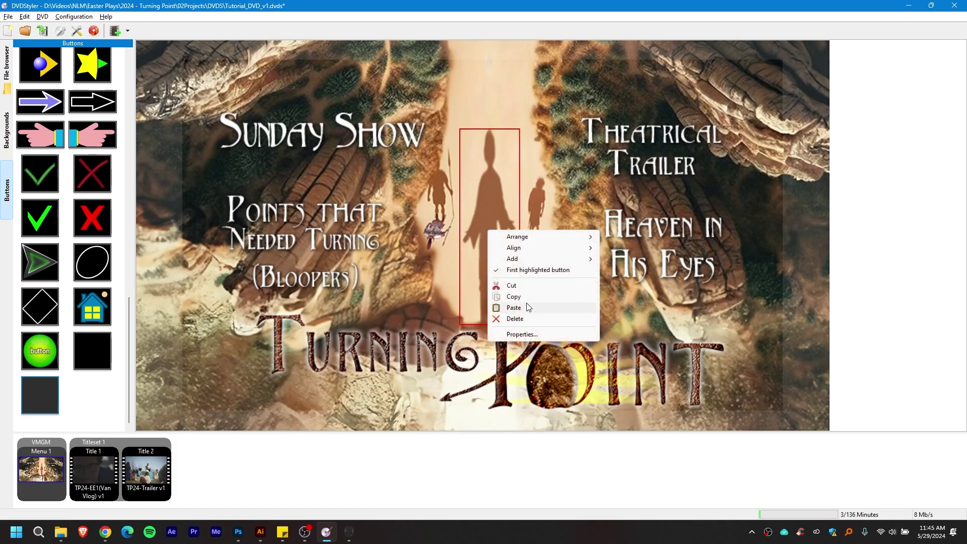
pyautogui.click(529, 334)
pyautogui.click(480, 263)
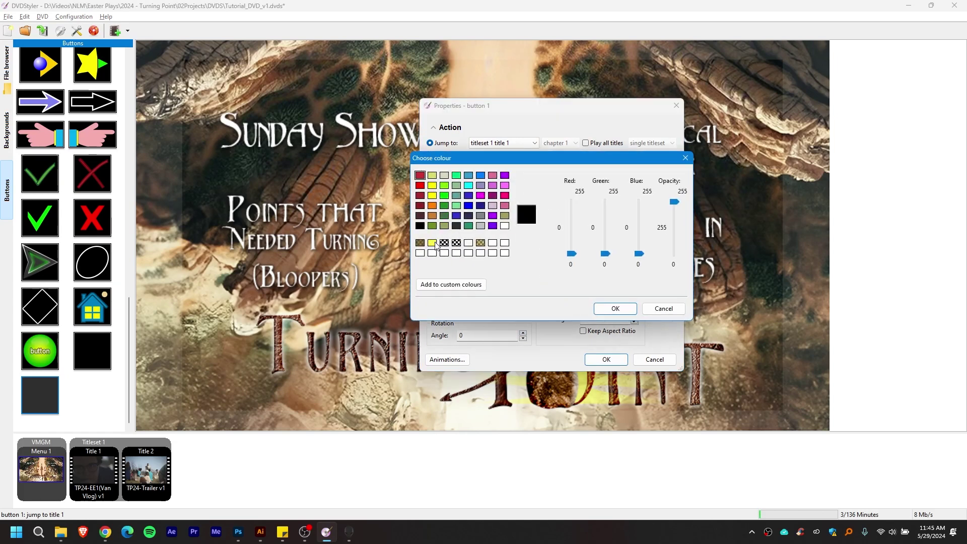
pyautogui.click(468, 225)
pyautogui.click(615, 308)
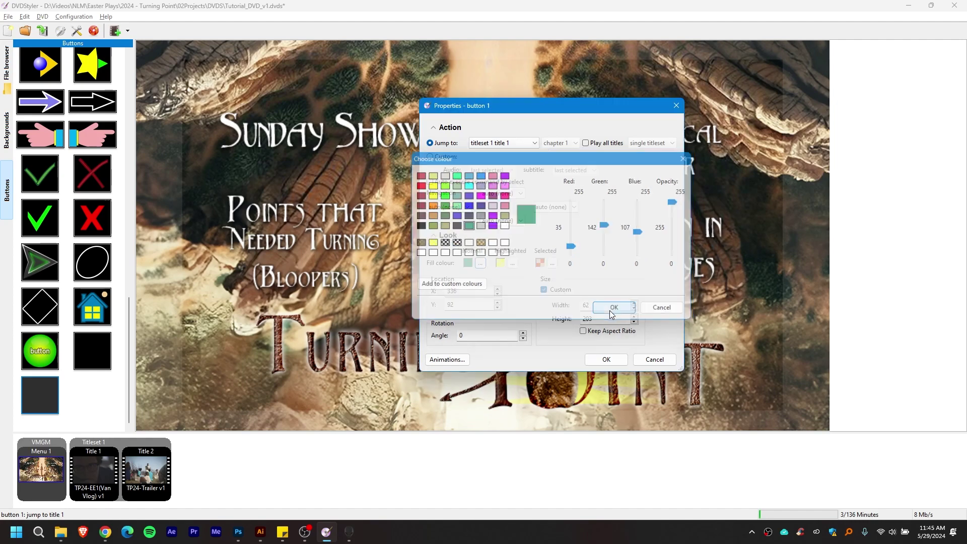
pyautogui.click(607, 359)
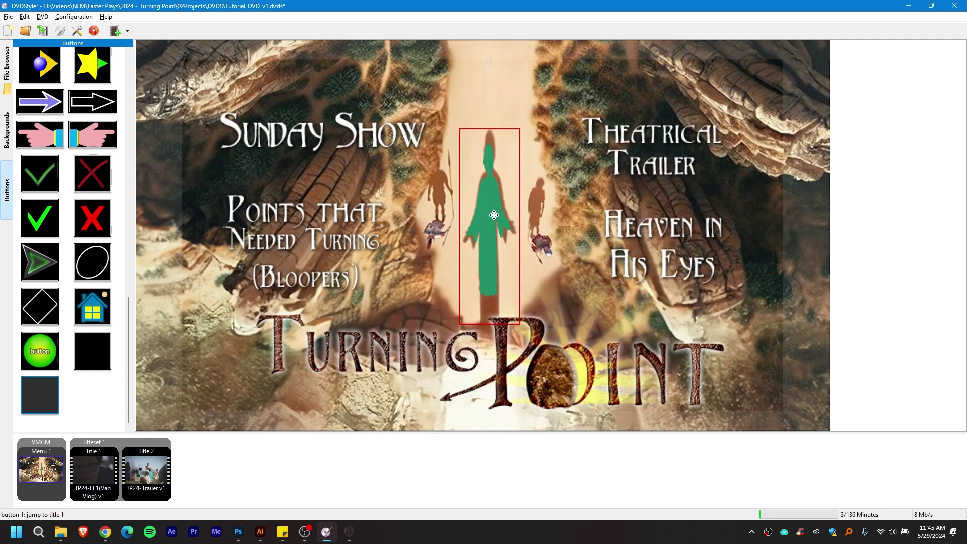
# Step: Move and enlarge the green figure button so that it covers the central shadow figure
pyautogui.moveTo(494, 215); pyautogui.dragTo(490, 203)
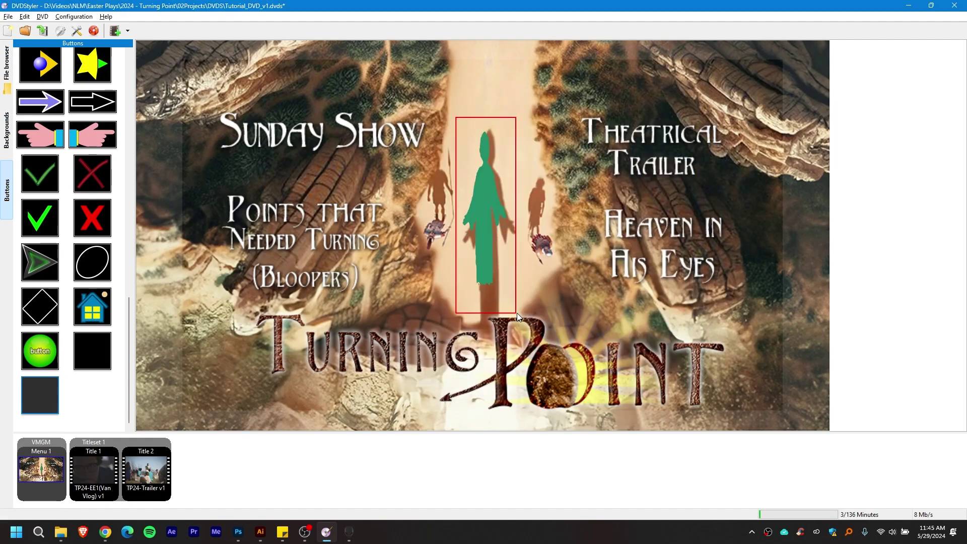
pyautogui.moveTo(518, 316); pyautogui.dragTo(529, 348)
pyautogui.moveTo(496, 266); pyautogui.dragTo(495, 263)
pyautogui.moveTo(455, 337); pyautogui.dragTo(455, 345)
# Step: Make the figure button's normal fill colour fully transparent
pyautogui.rightClick(488, 240)
pyautogui.click(518, 340)
pyautogui.click(480, 266)
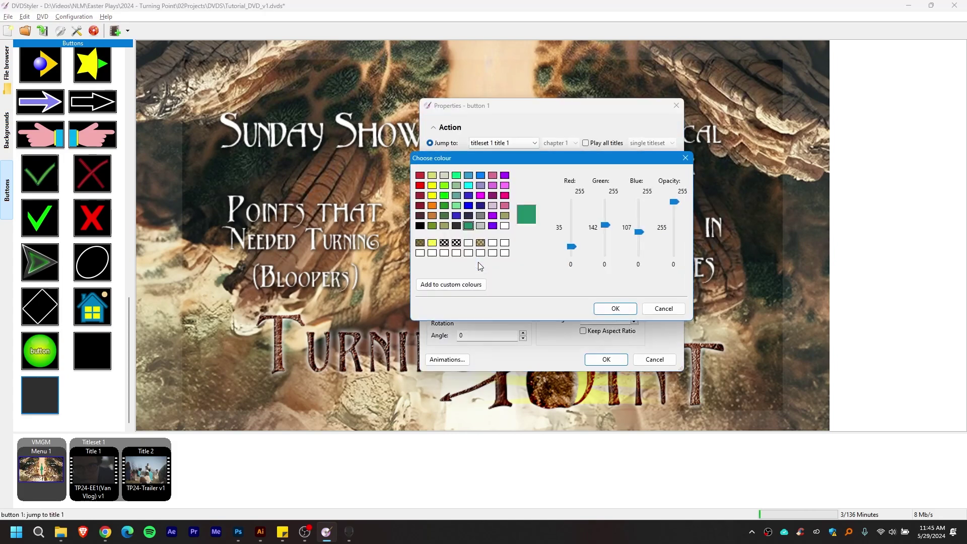
pyautogui.click(611, 303)
pyautogui.click(607, 360)
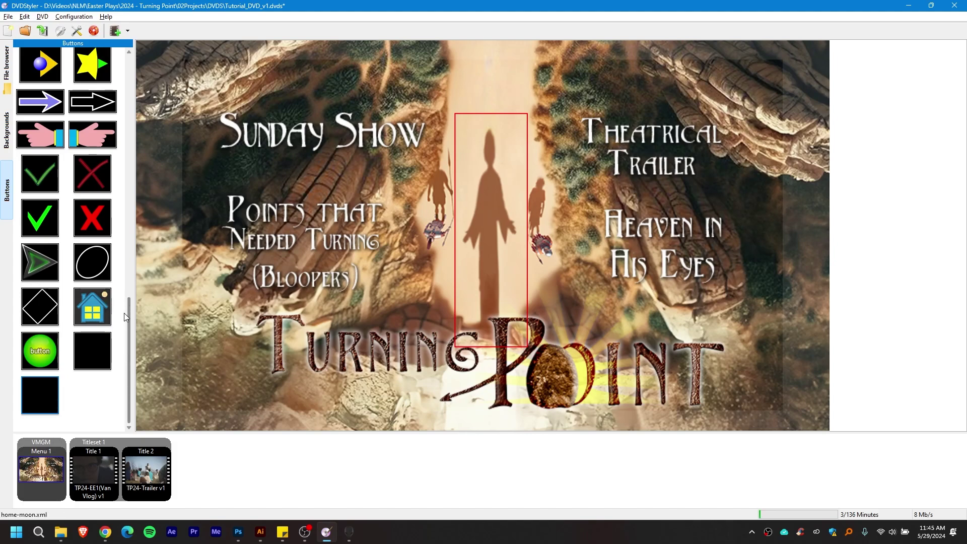
# Step: Add two gold arrow buttons to the menu, one beside Theatrical Trailer and one below Sunday Show
pyautogui.moveTo(129, 313); pyautogui.dragTo(124, 74)
pyautogui.scroll(-10, 73, 210)
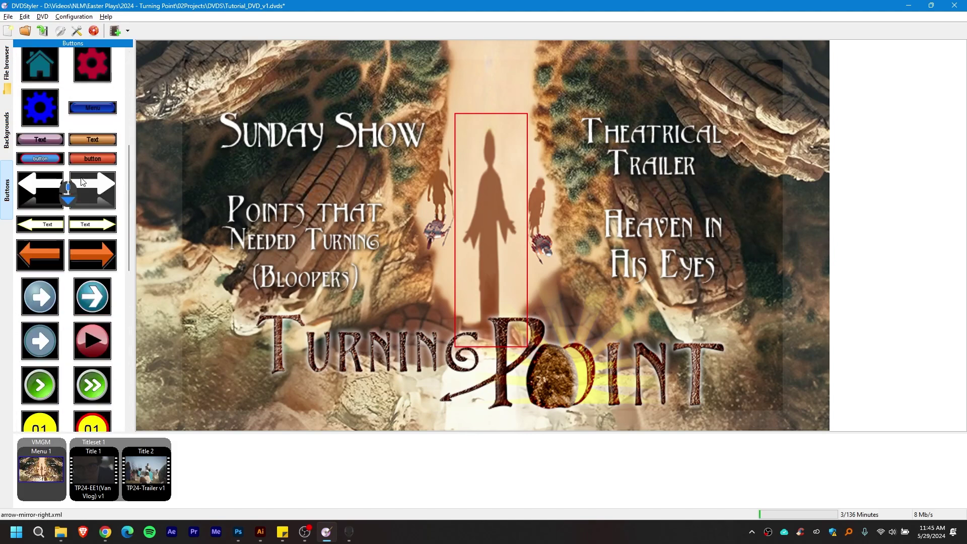
pyautogui.moveTo(92, 175); pyautogui.dragTo(609, 155)
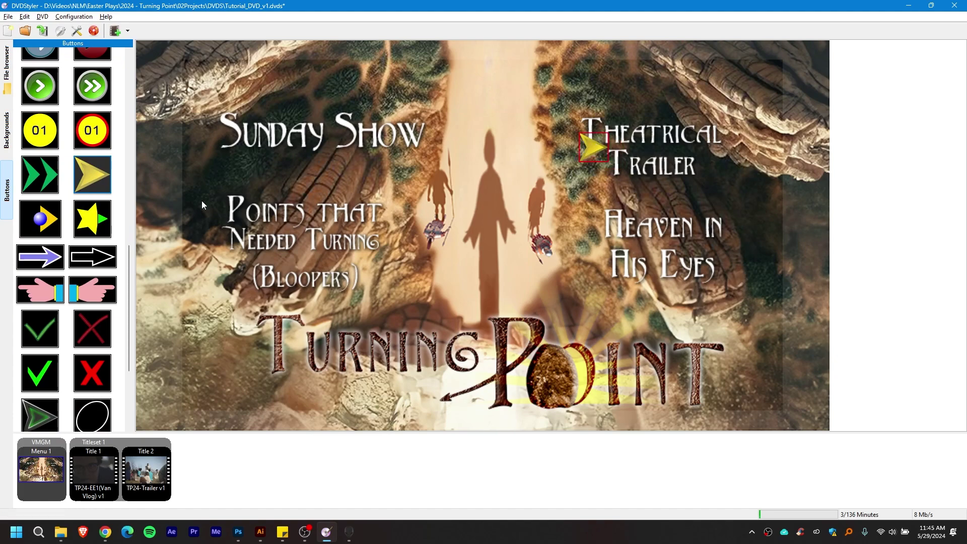
pyautogui.moveTo(88, 177); pyautogui.dragTo(334, 185)
# Step: Rotate the second gold arrow button by 180° and move it to the end of the Sunday Show title
pyautogui.doubleClick(335, 185)
pyautogui.click(459, 333)
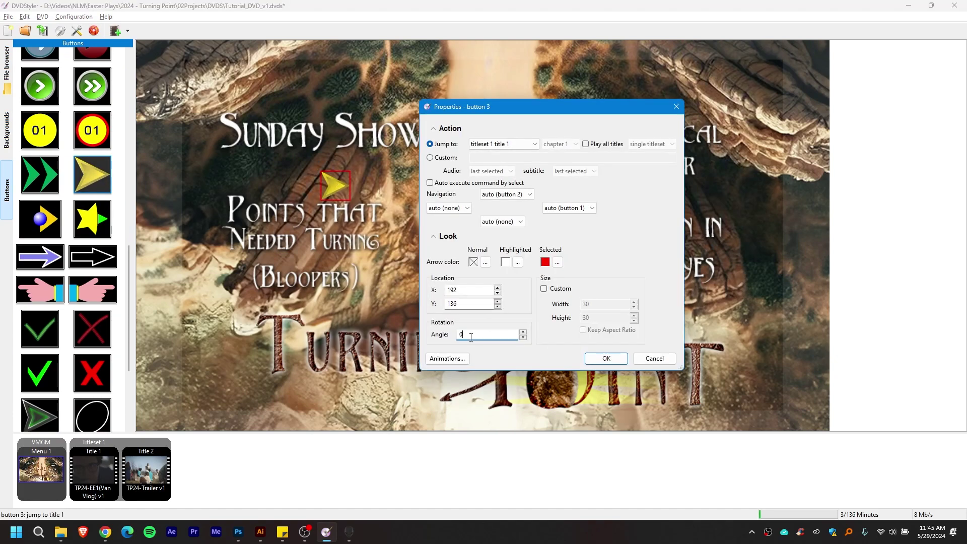
pyautogui.write('18')
pyautogui.press('Return')
pyautogui.moveTo(331, 188); pyautogui.dragTo(376, 135)
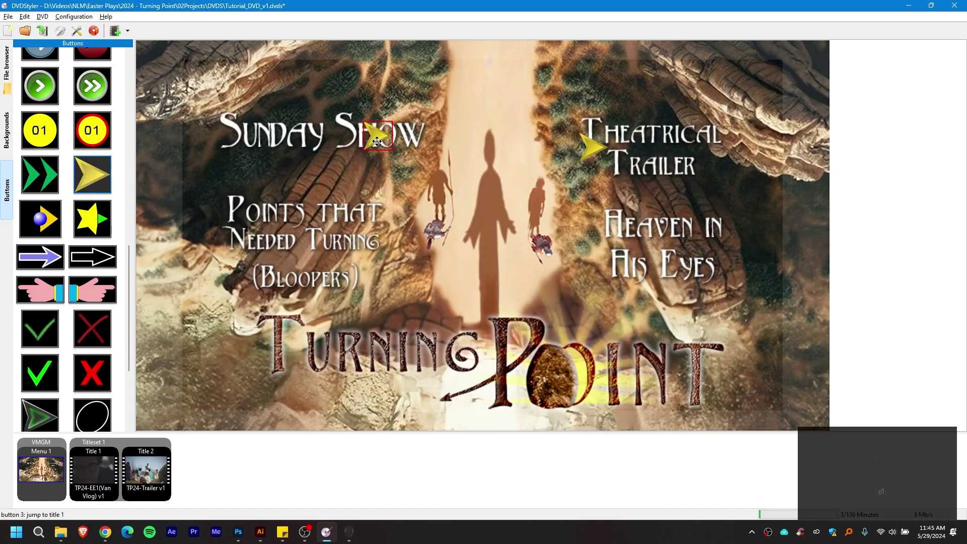
pyautogui.doubleClick(377, 135)
pyautogui.click(493, 334)
pyautogui.write('180')
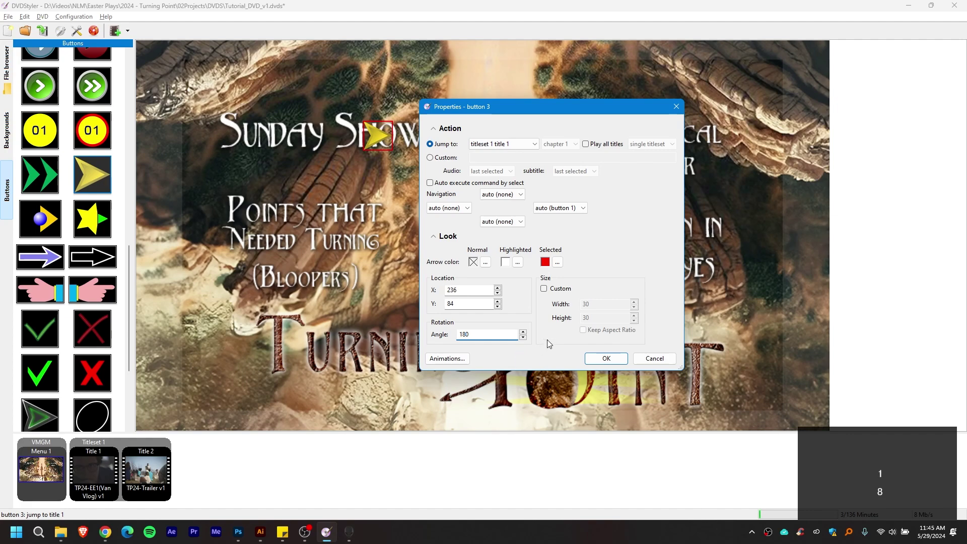
pyautogui.click(606, 358)
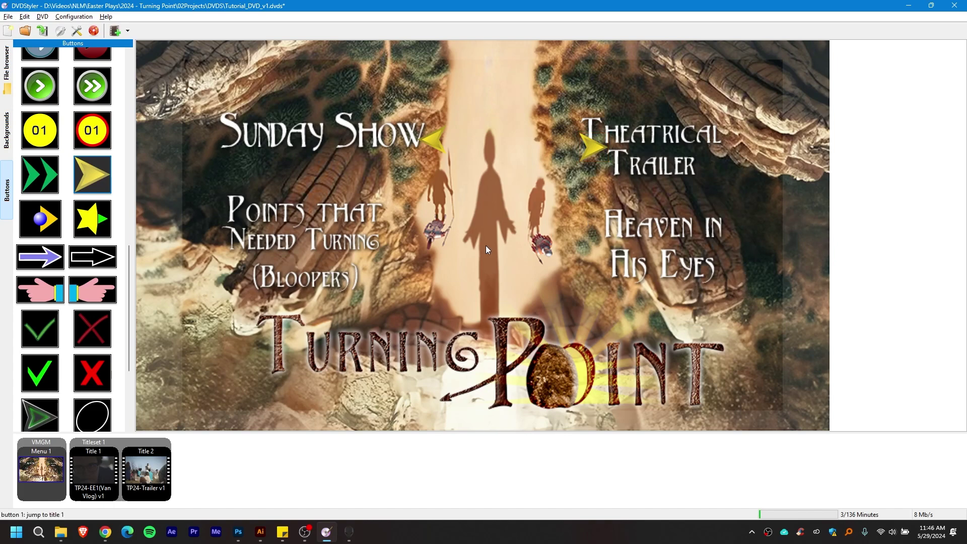
# Step: Save the project and generate the DVD files into the TestExports\TutorialDVD02 folder
pyautogui.hotkey('ctrl', 's')
pyautogui.click(8, 17)
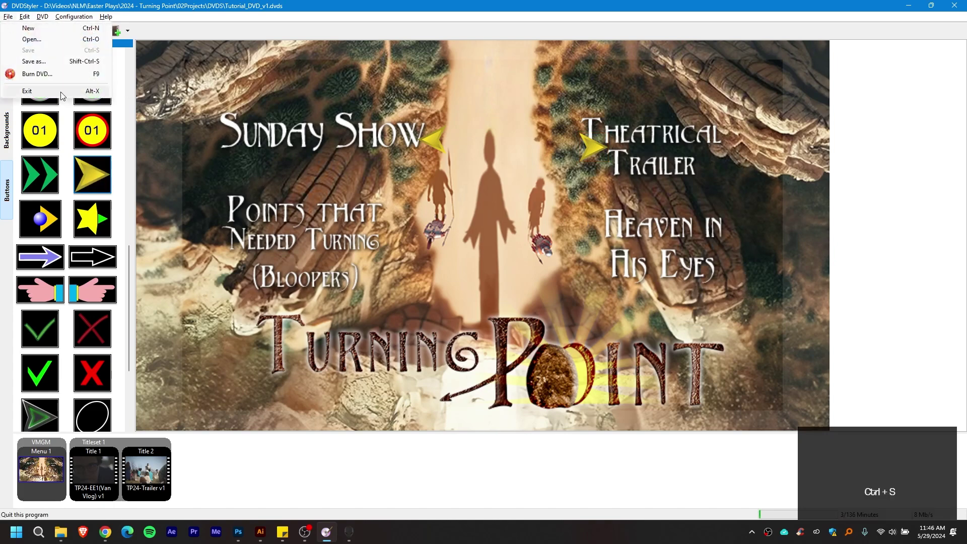
pyautogui.click(30, 71)
pyautogui.click(540, 243)
pyautogui.hotkey('ctrl', 'v')
pyautogui.press('BackSpace')
pyautogui.press('BackSpace')
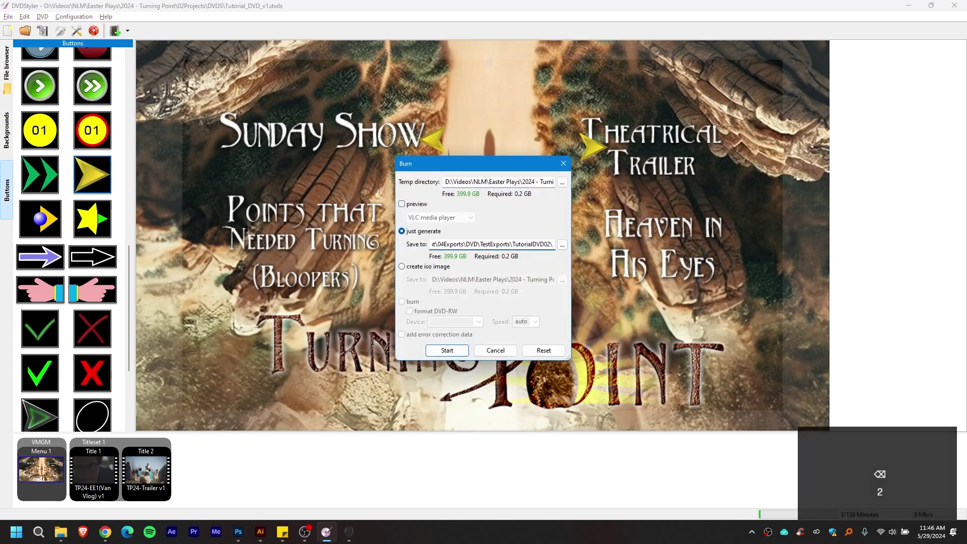
pyautogui.click(447, 347)
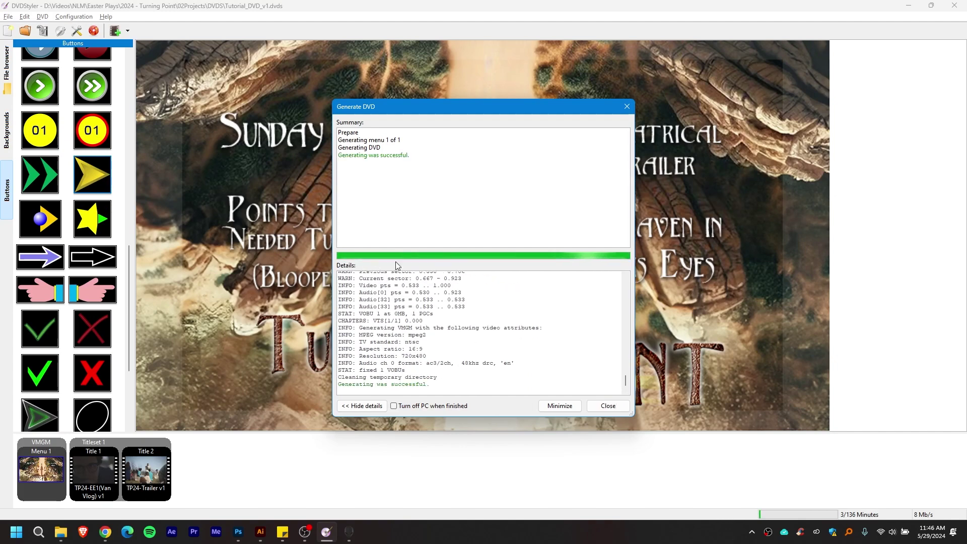
pyautogui.click(600, 410)
# Step: Switch to File Explorer and play the DVD from TutorialDVD02's VIDEO_TS folder in VLC
pyautogui.moveTo(60, 532)
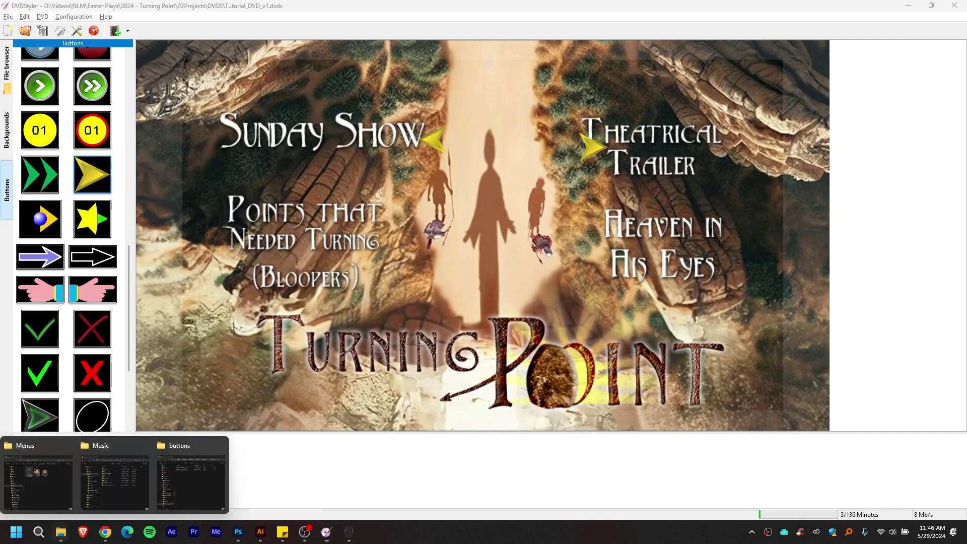
pyautogui.moveTo(58, 486)
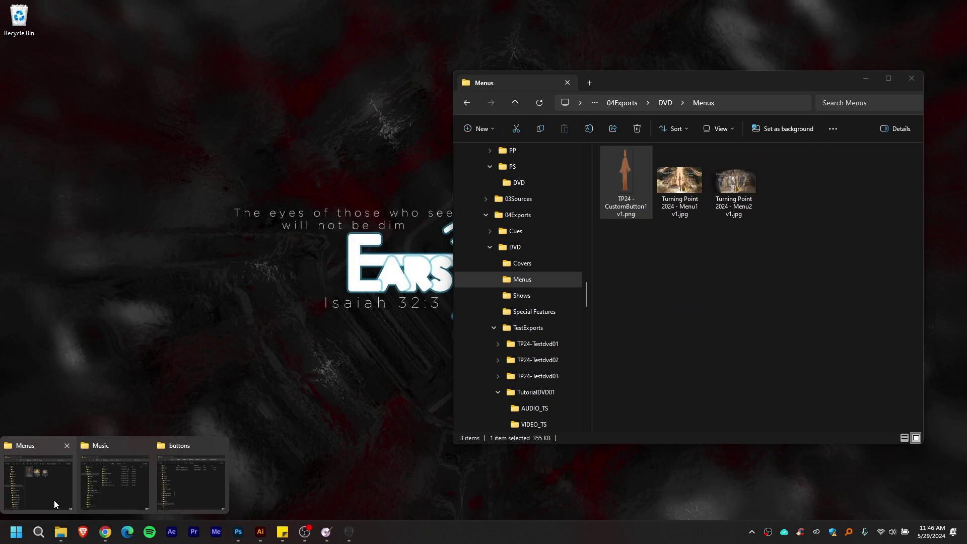
pyautogui.click(53, 501)
pyautogui.scroll(-3, 536, 324)
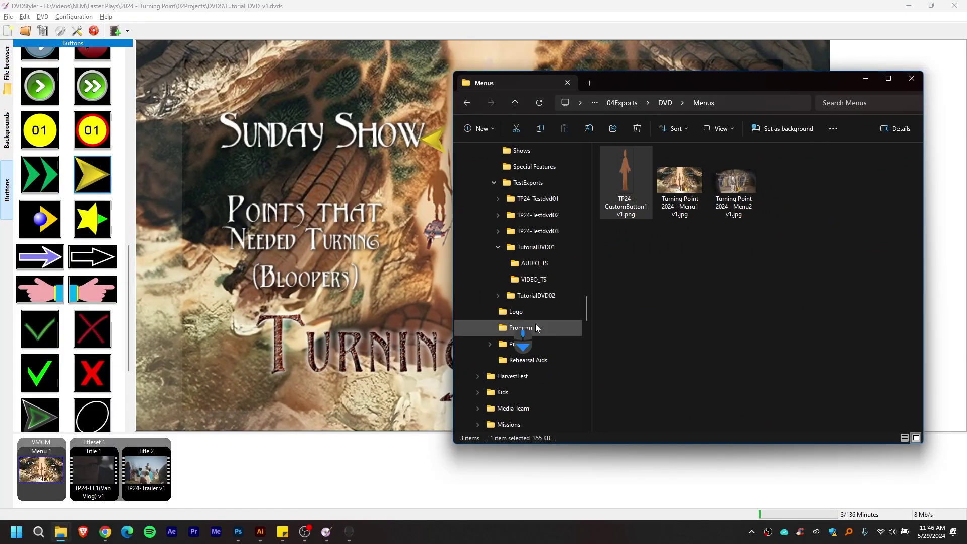
pyautogui.click(531, 327)
pyautogui.doubleClick(677, 177)
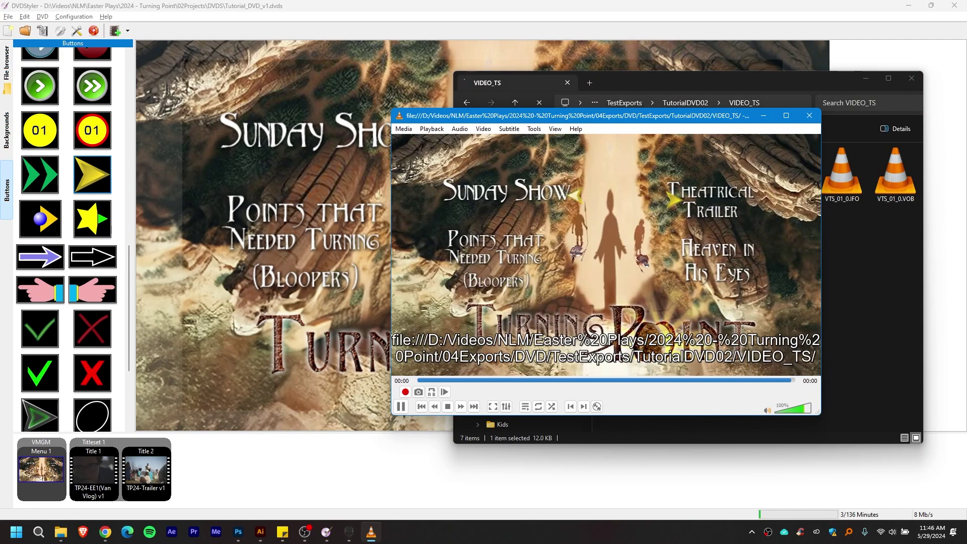
# Step: Play the figure button's title from the DVD menu, close VLC and switch back to DVDStyler
pyautogui.click(609, 229)
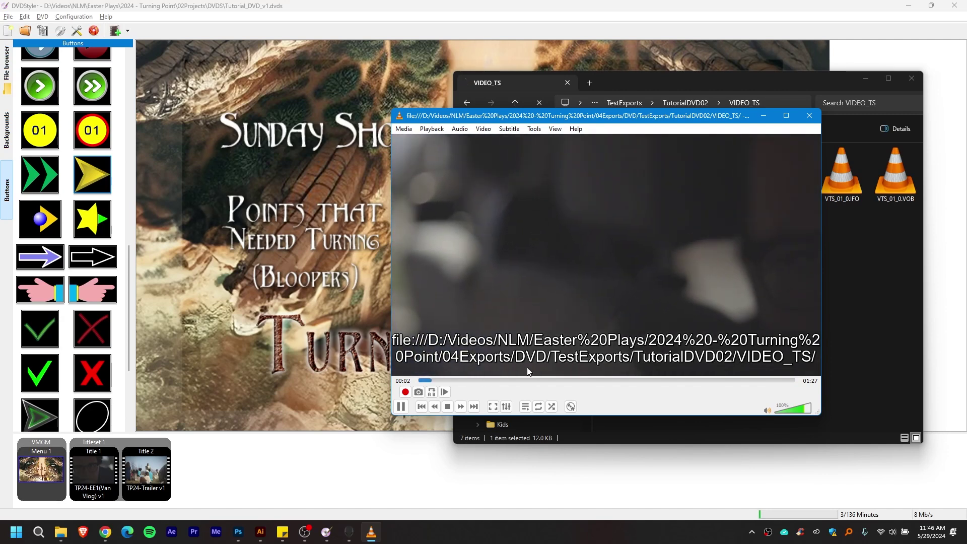
pyautogui.hotkey('ctrl', 'q')
pyautogui.click(457, 46)
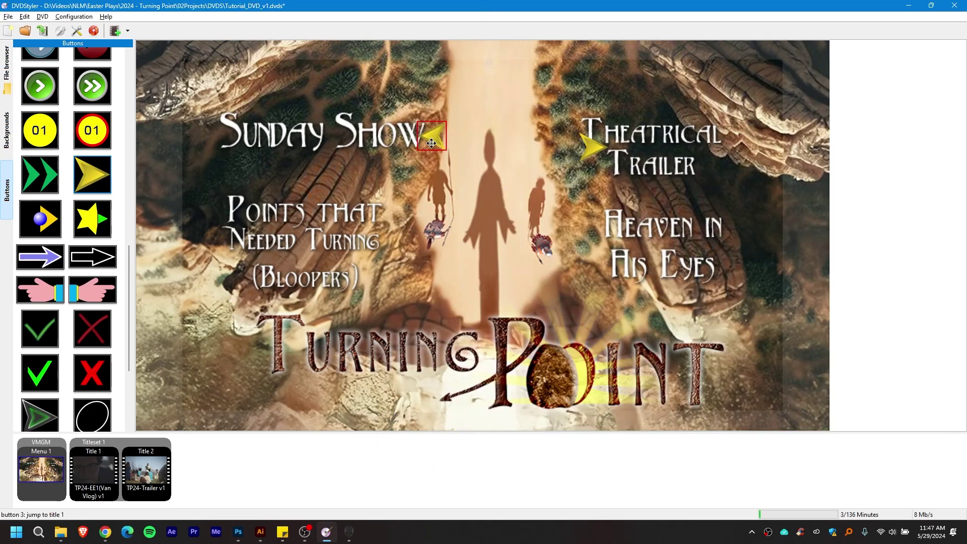
# Step: Nudge the Sunday Show arrow button slightly down and make it the menu's first highlighted button
pyautogui.moveTo(431, 143); pyautogui.dragTo(431, 147)
pyautogui.click(488, 194)
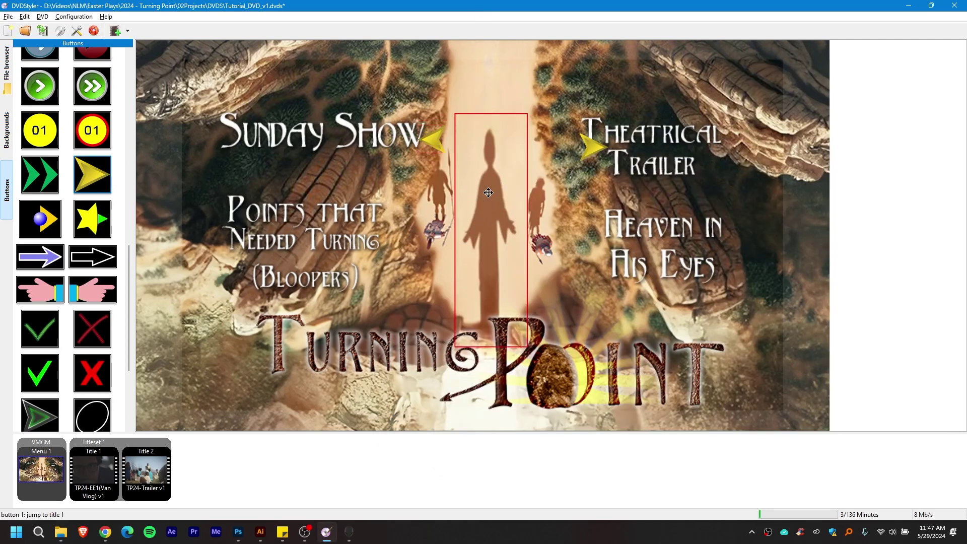
pyautogui.rightClick(497, 194)
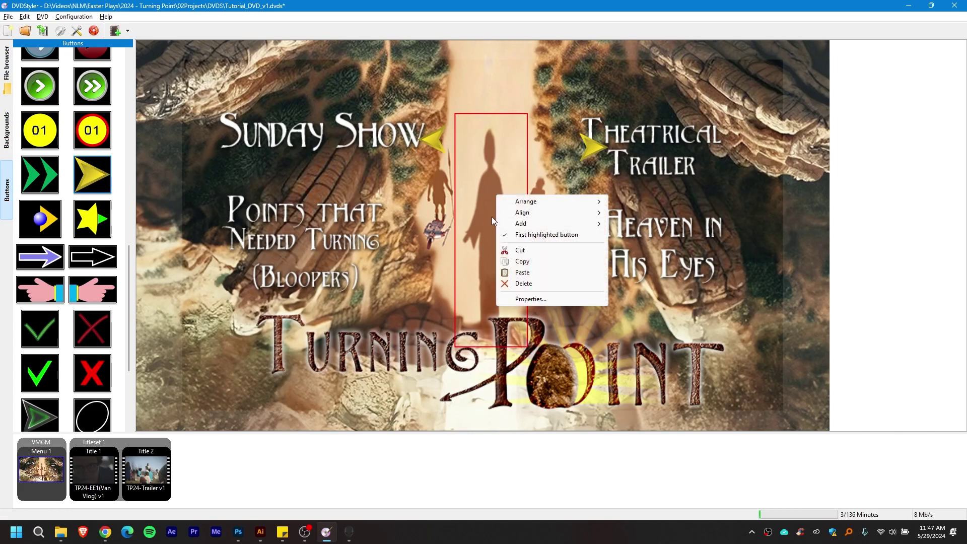
pyautogui.rightClick(437, 139)
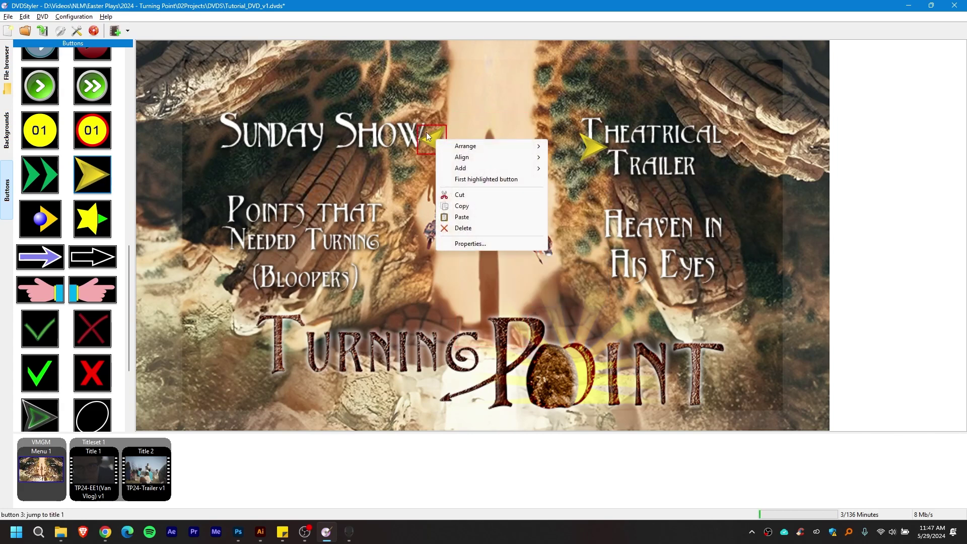
pyautogui.click(484, 180)
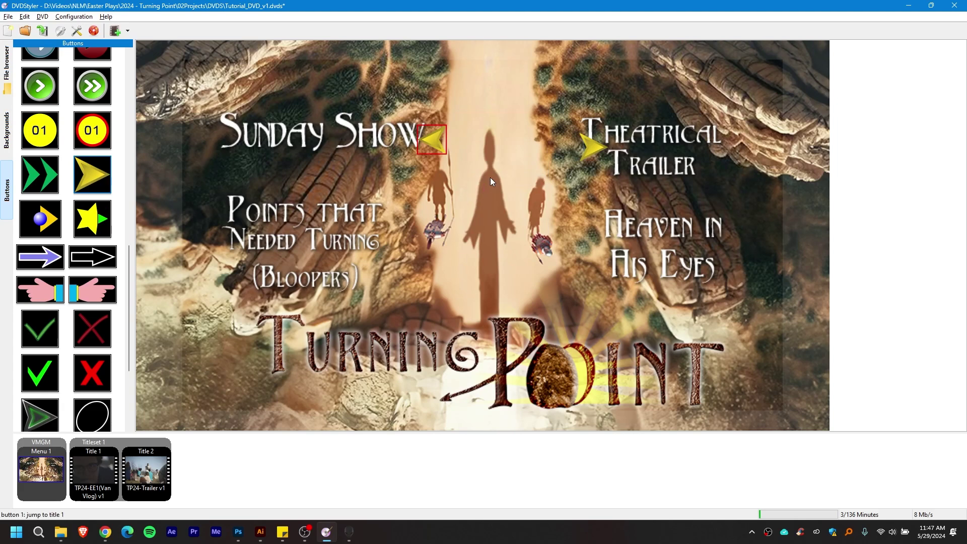
pyautogui.rightClick(491, 178)
pyautogui.click(432, 140)
pyautogui.rightClick(431, 139)
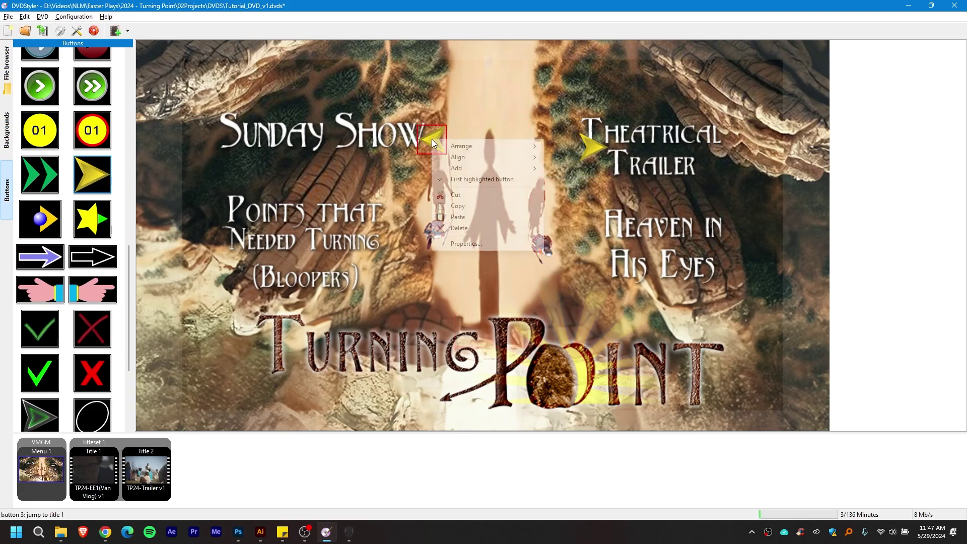
pyautogui.click(479, 179)
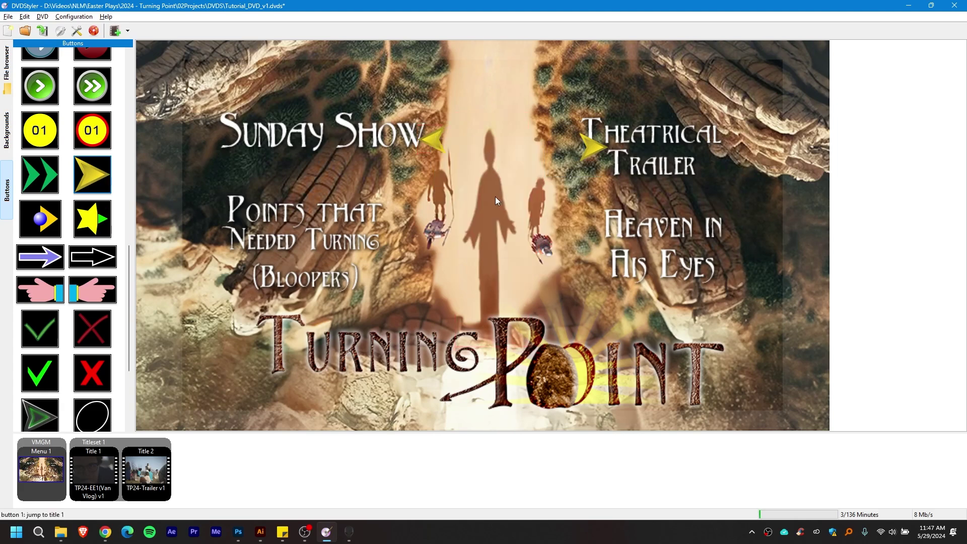
# Step: In the Sunday Show arrow's properties, set the right navigation to button 2 and the up navigation to button 1
pyautogui.rightClick(433, 141)
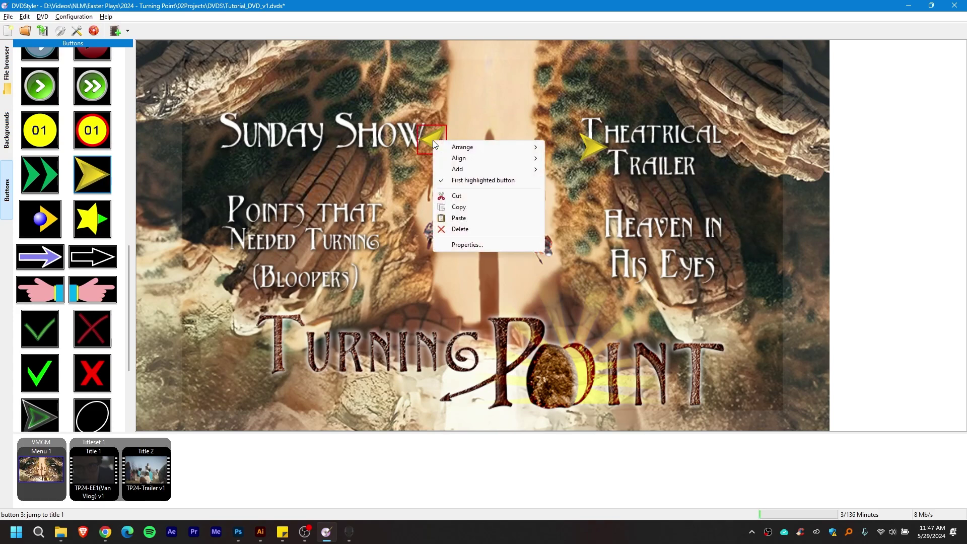
pyautogui.click(479, 246)
pyautogui.moveTo(485, 108); pyautogui.dragTo(692, 77)
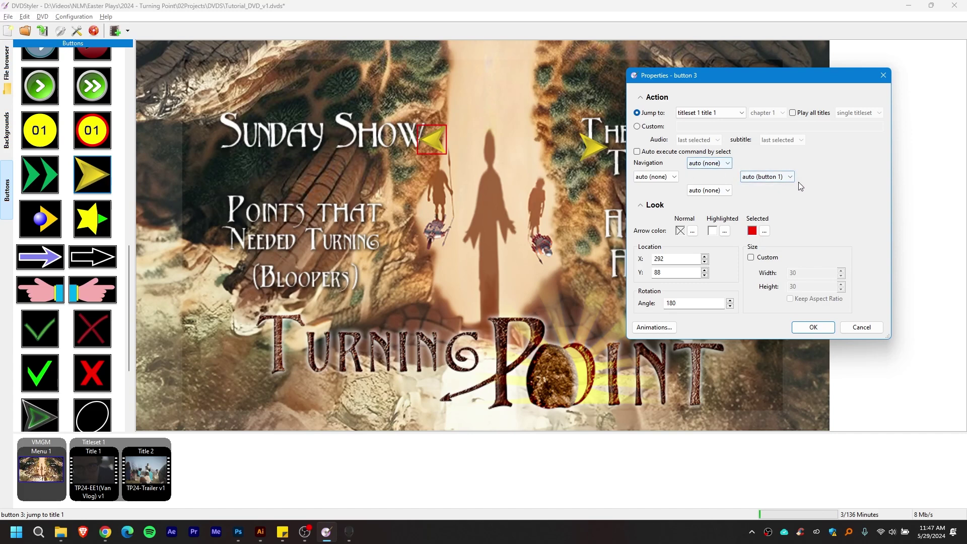
pyautogui.click(778, 177)
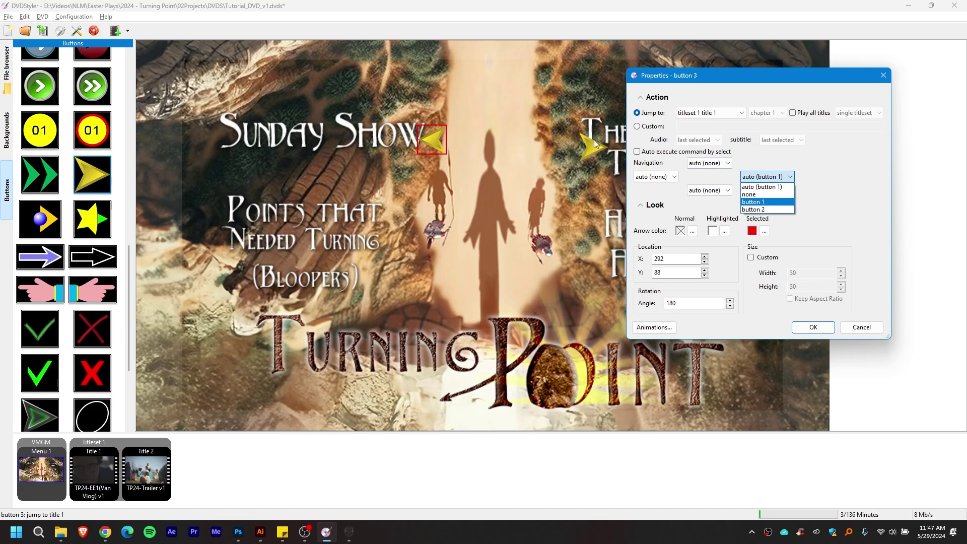
pyautogui.click(789, 178)
pyautogui.click(769, 179)
pyautogui.click(779, 177)
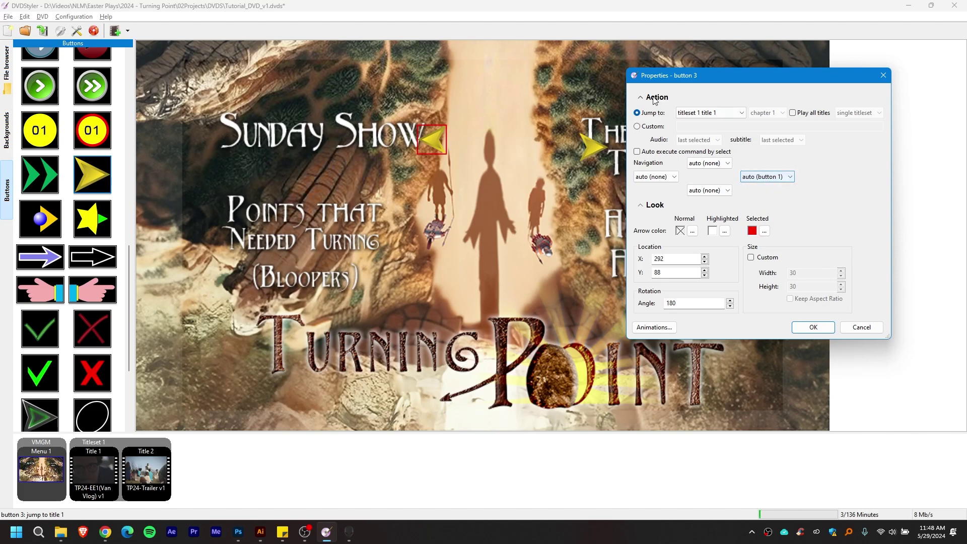
pyautogui.click(768, 177)
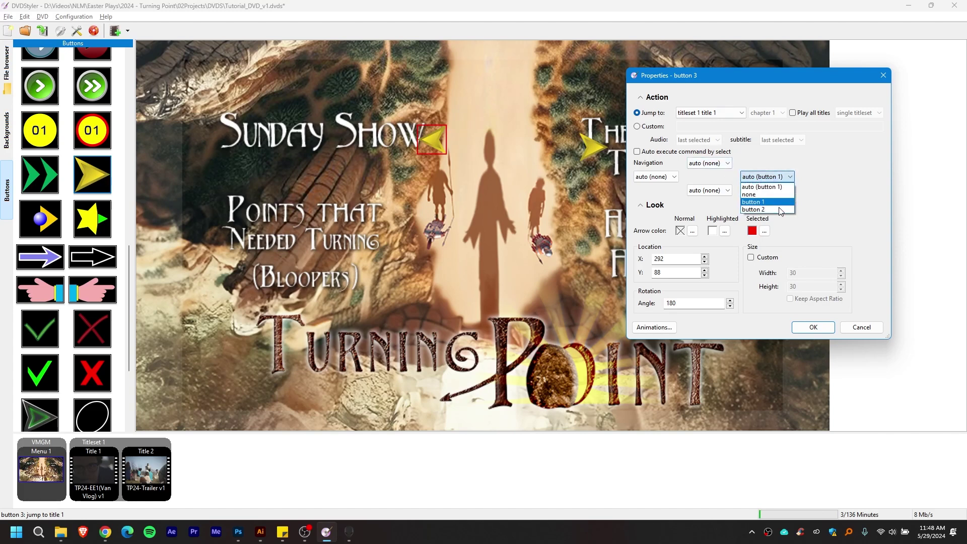
pyautogui.click(761, 209)
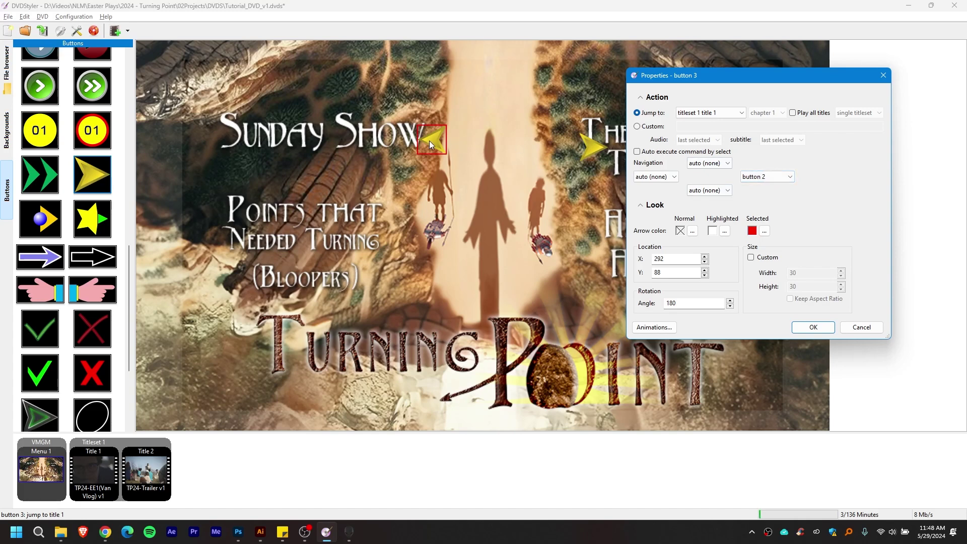
pyautogui.click(712, 164)
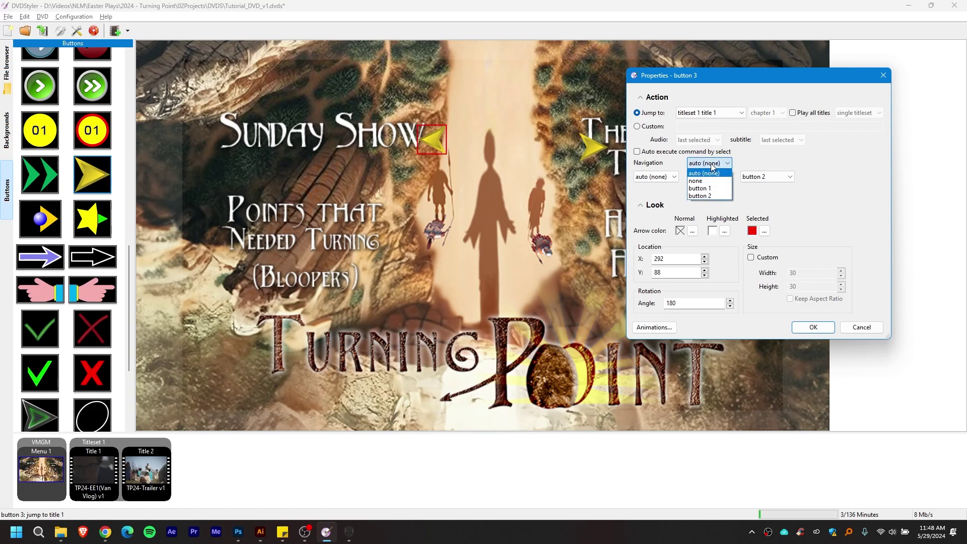
pyautogui.click(703, 180)
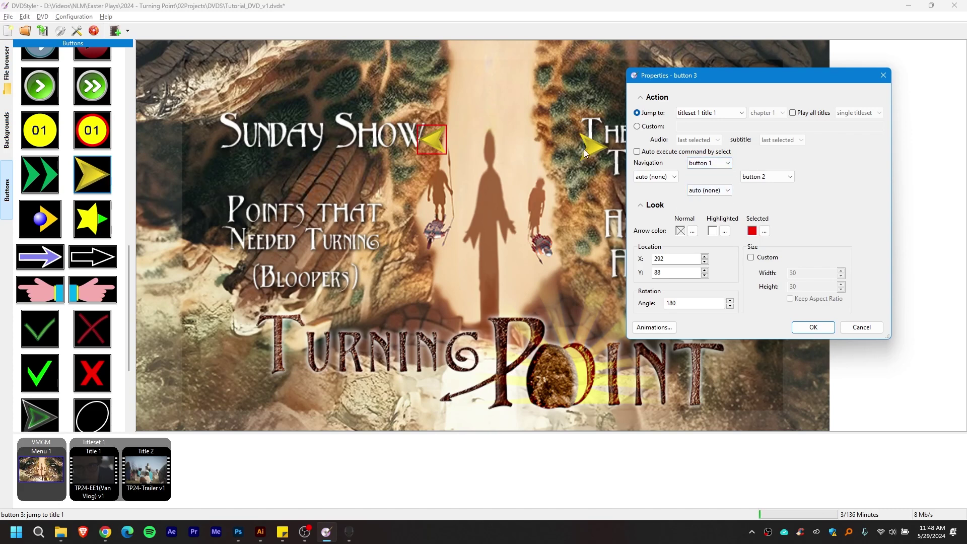
pyautogui.click(806, 327)
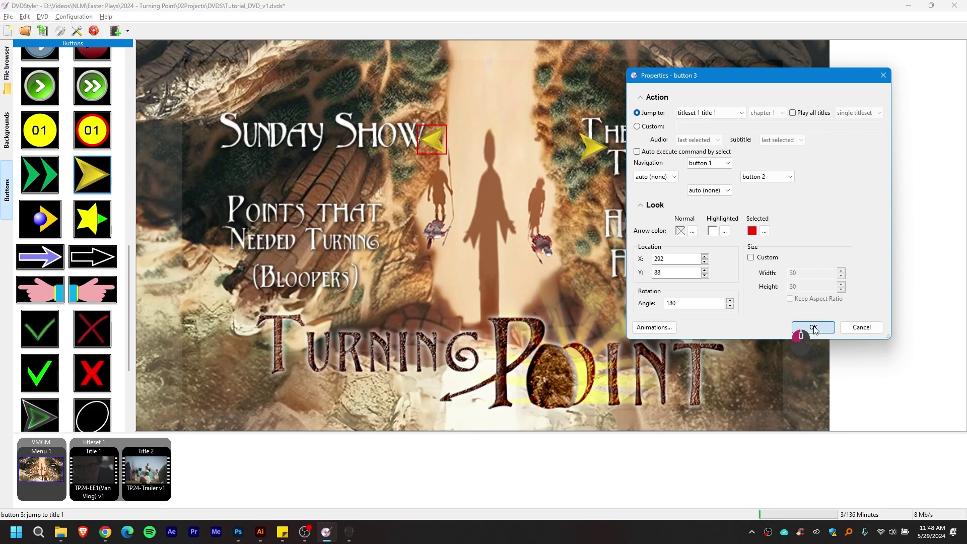
# Step: In the Theatrical Trailer arrow's properties, set the left navigation to button 3
pyautogui.rightClick(586, 147)
pyautogui.click(630, 250)
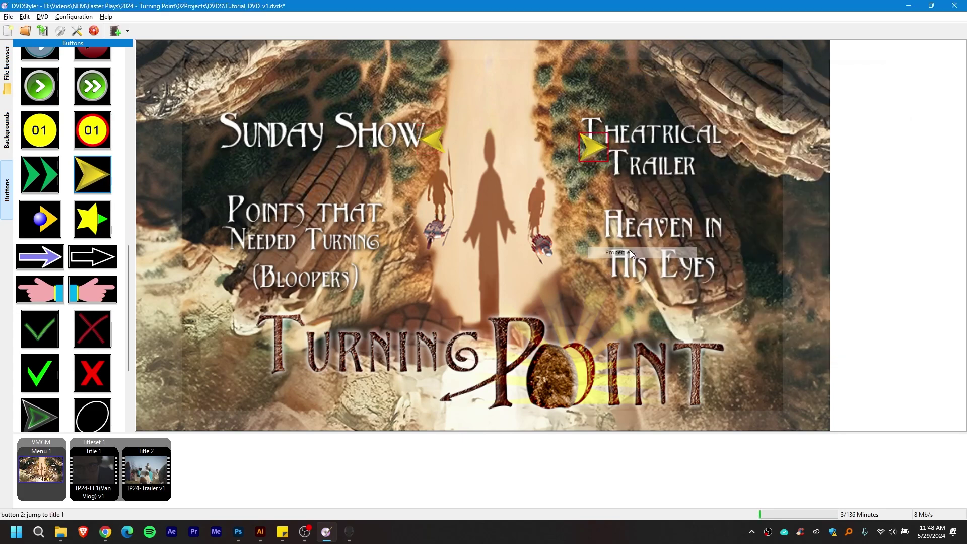
pyautogui.moveTo(537, 110); pyautogui.dragTo(755, 102)
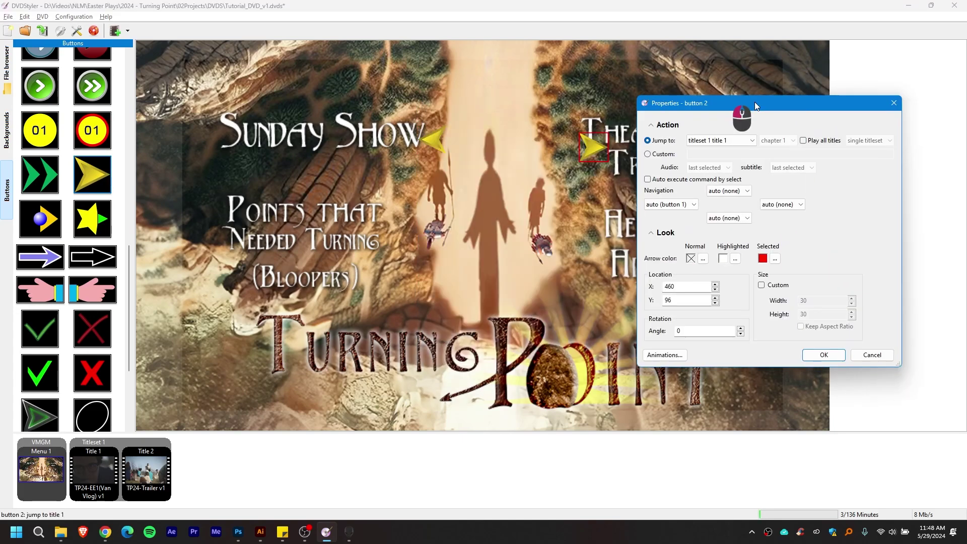
pyautogui.click(671, 204)
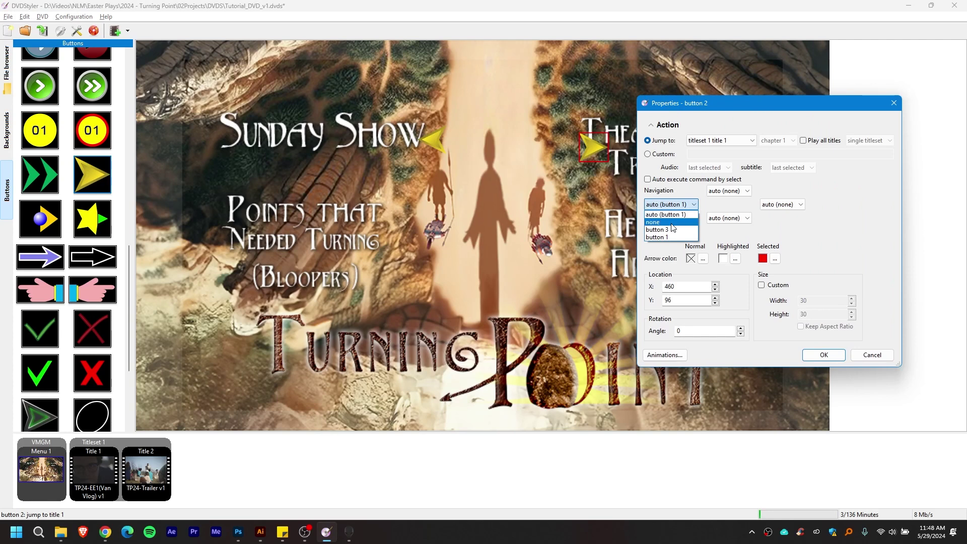
pyautogui.click(672, 235)
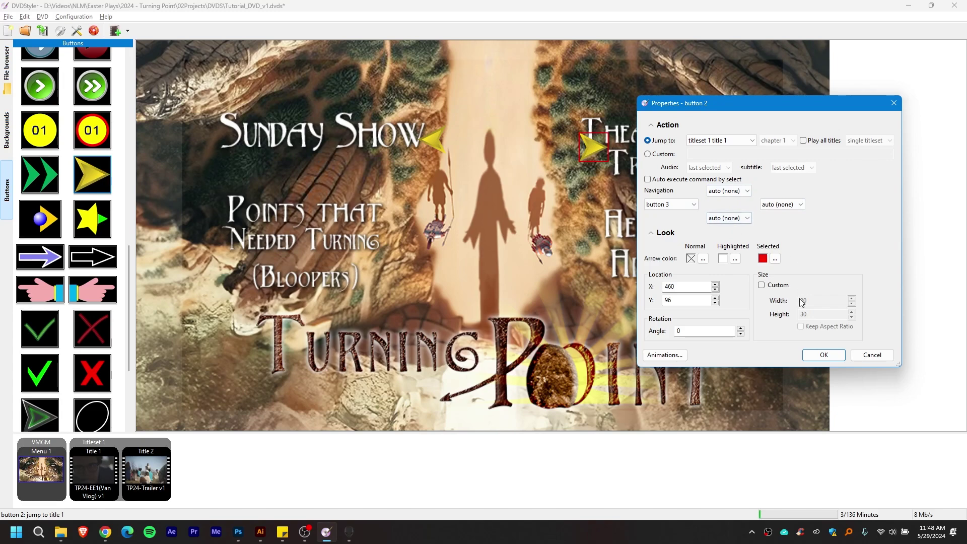
pyautogui.click(820, 354)
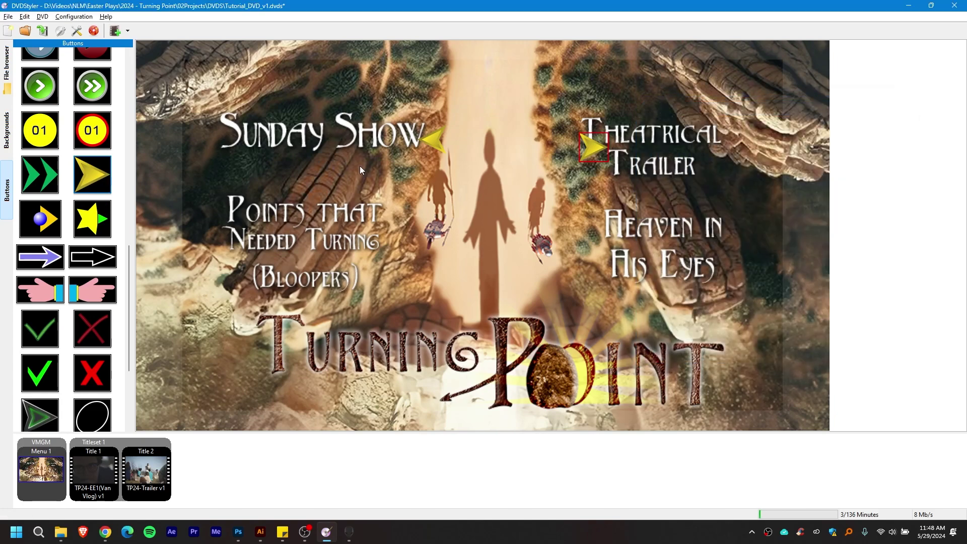
# Step: Save the project and regenerate the DVD files into the TestExports\TutorialDVD02 folder
pyautogui.hotkey('ctrl', 'b')
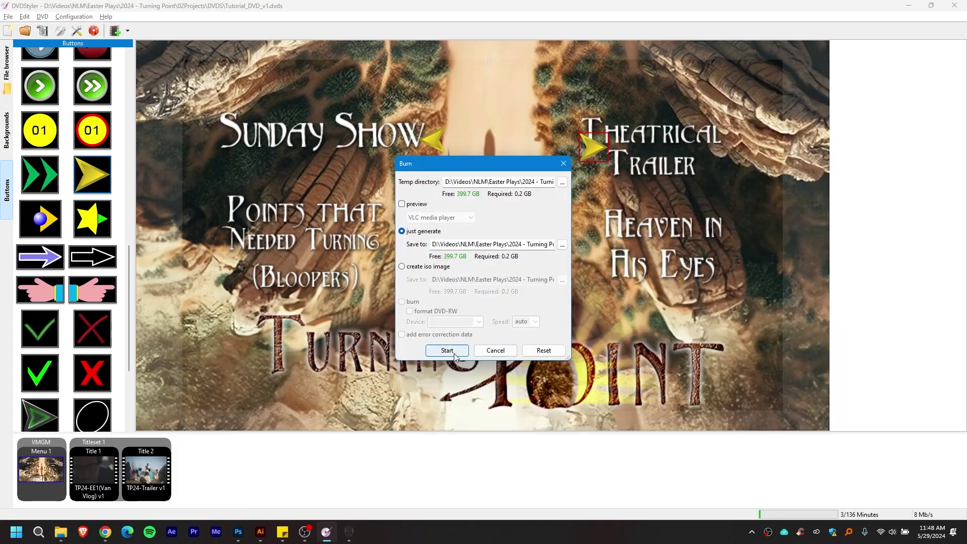
pyautogui.click(454, 354)
pyautogui.click(615, 282)
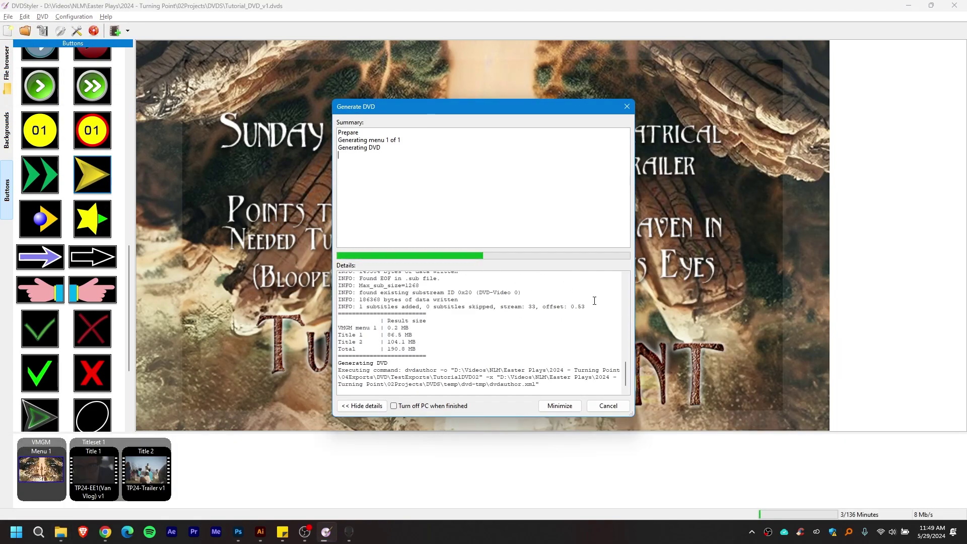
# Step: Switch to File Explorer and play VIDEO_TS.IFO from TutorialDVD02's VIDEO_TS folder in VLC
pyautogui.click(61, 532)
pyautogui.click(533, 328)
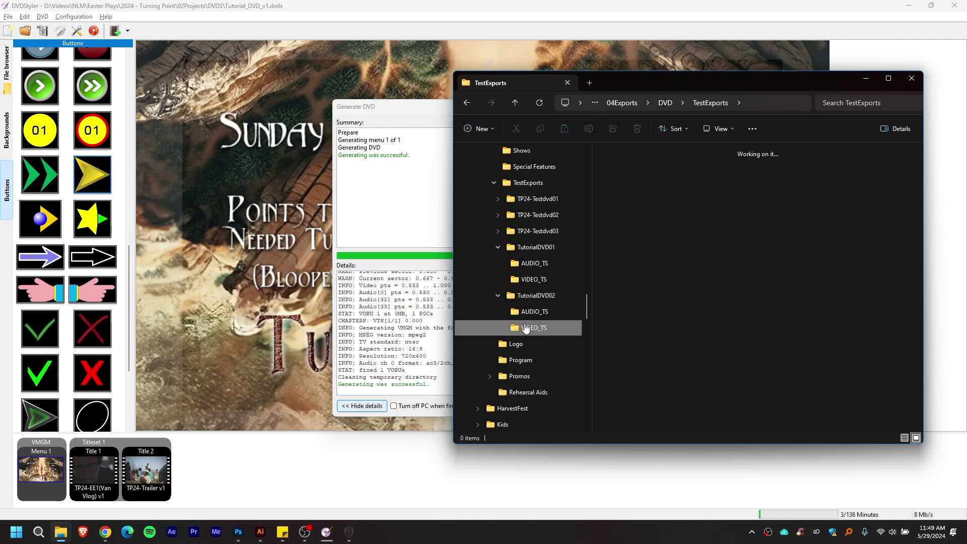
pyautogui.doubleClick(685, 186)
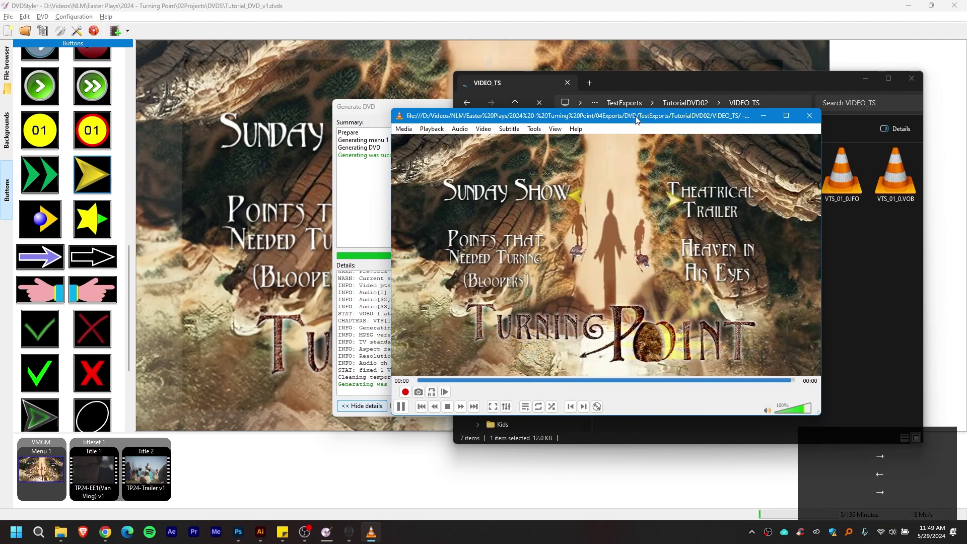
# Step: Test the menu navigation by moving the highlight between the two arrow buttons and up to the figure button
pyautogui.press('Left')
pyautogui.press('Right')
pyautogui.press('Left')
pyautogui.press('Down')
pyautogui.press('Right')
pyautogui.press('Left')
pyautogui.press('Right')
pyautogui.press('Left')
pyautogui.press('Right')
pyautogui.press('Left')
pyautogui.press('Up')
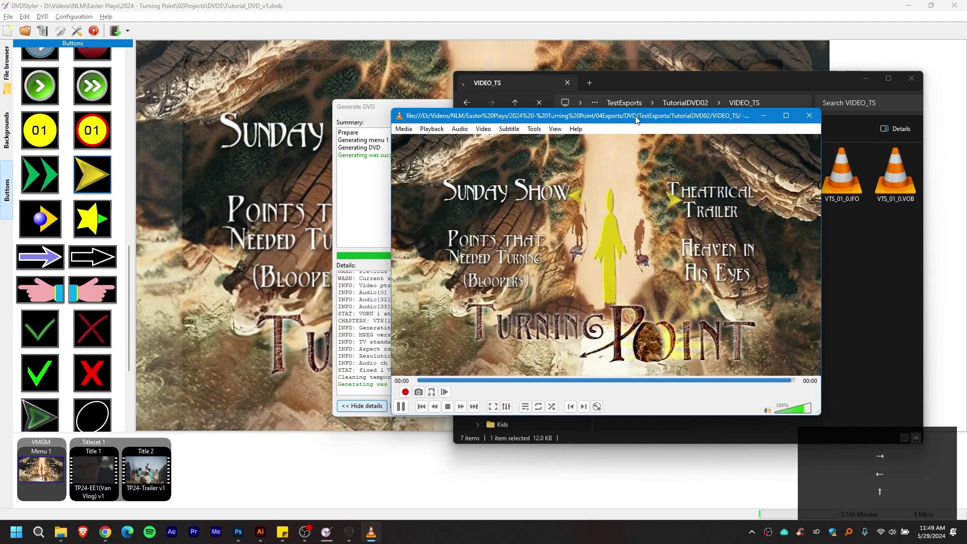
# Step: Play the highlighted figure button's title, return to the DVD menu and close VLC
pyautogui.press('Return')
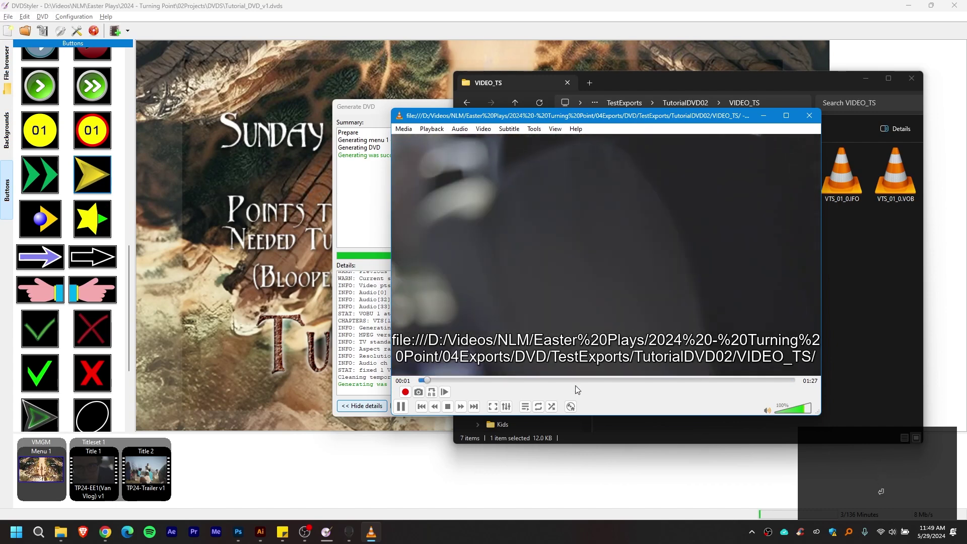
pyautogui.click(571, 406)
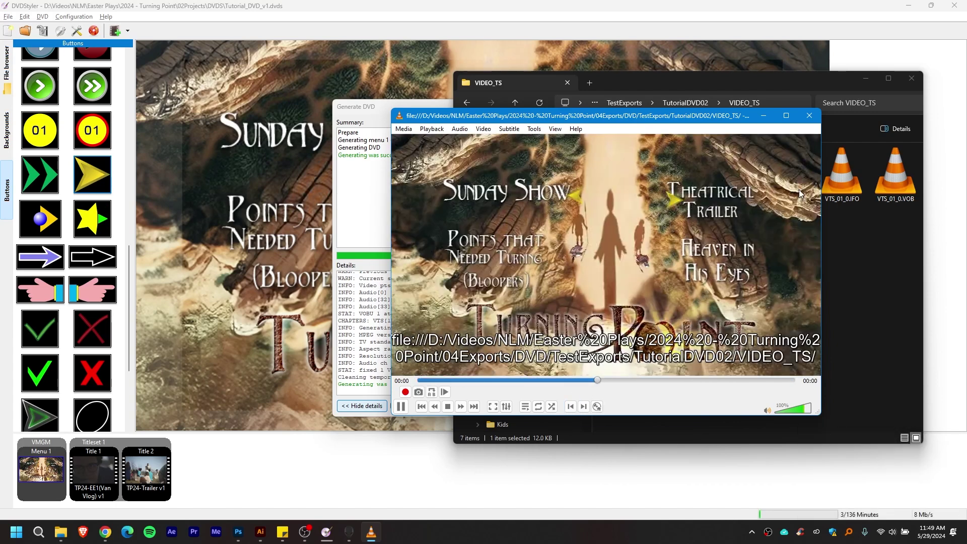
pyautogui.click(809, 117)
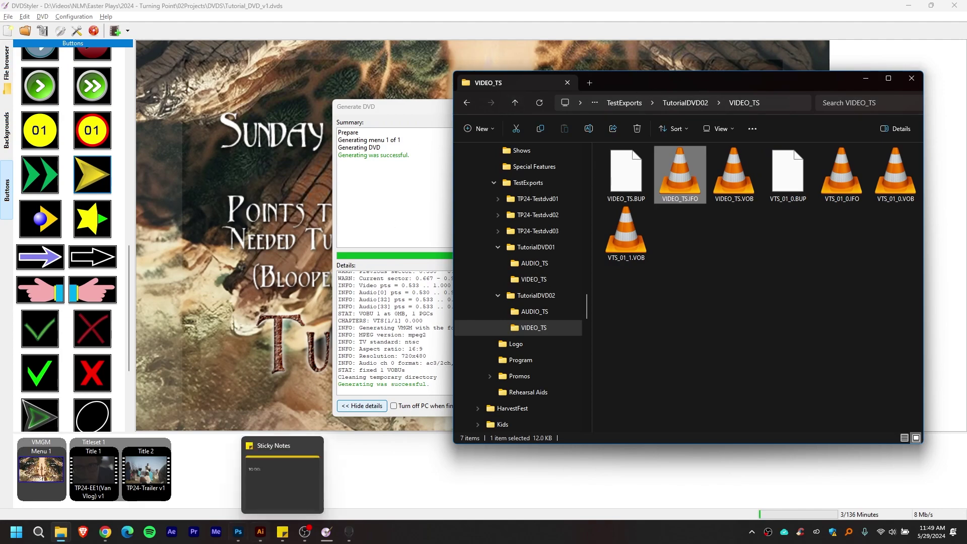
# Step: Review the figure artwork in Photoshop and Illustrator, then return to DVDStyler and dismiss the Generate DVD report
pyautogui.click(239, 532)
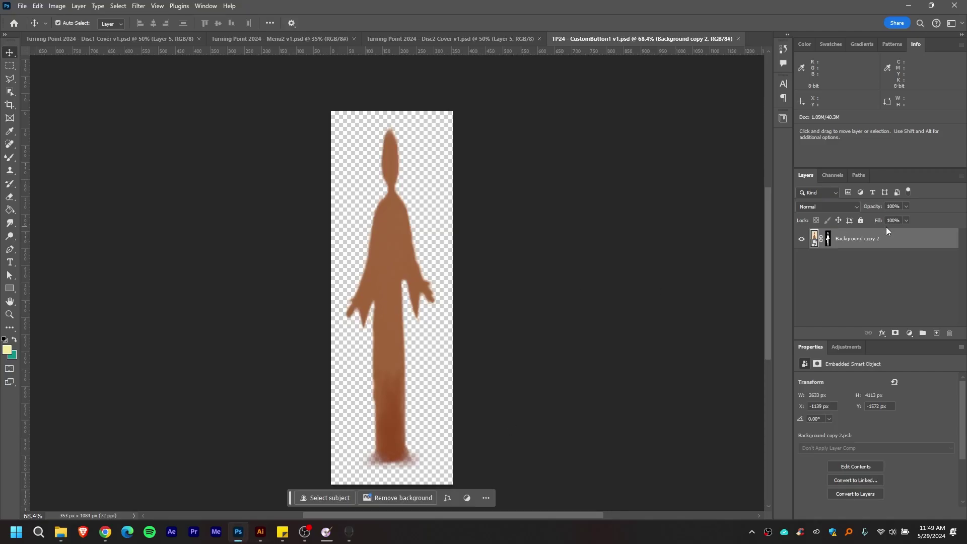
pyautogui.click(260, 532)
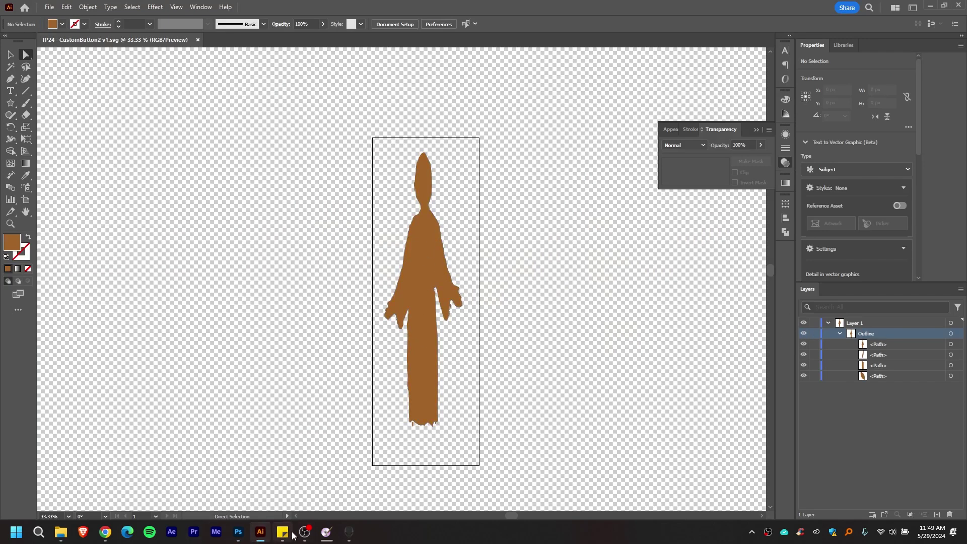
pyautogui.click(327, 532)
pyautogui.click(608, 406)
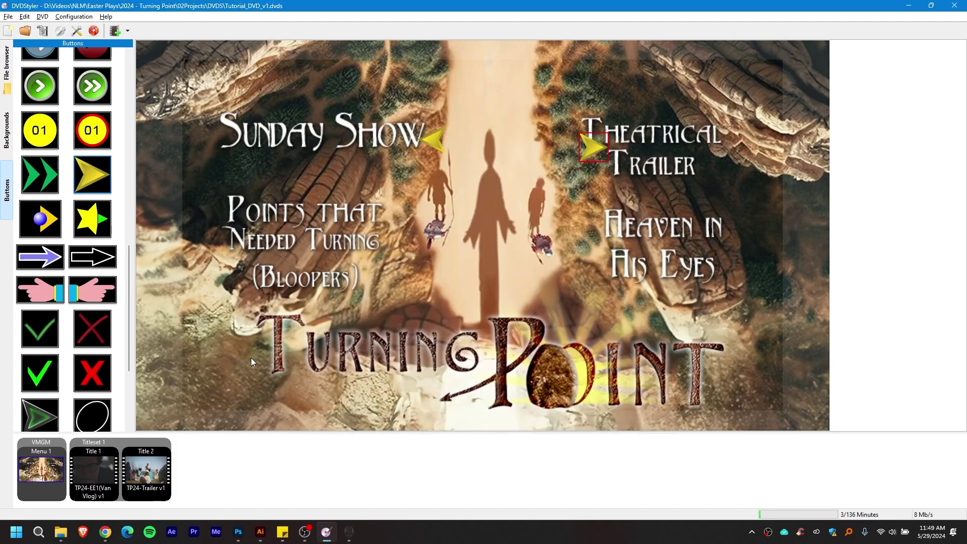
# Step: Open the TP24 - CustomButton2 v1 button in the button editor
pyautogui.scroll(-3, 61, 323)
pyautogui.rightClick(43, 388)
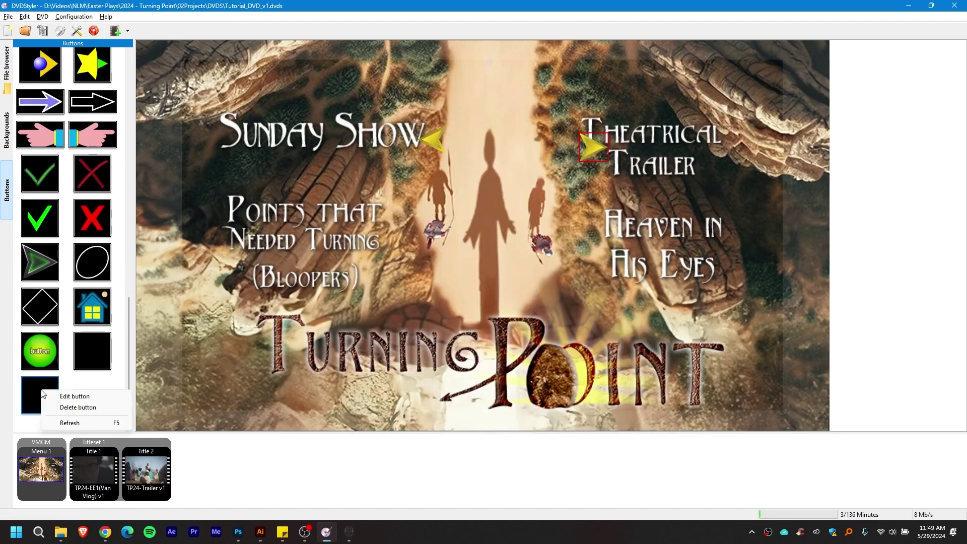
pyautogui.click(75, 396)
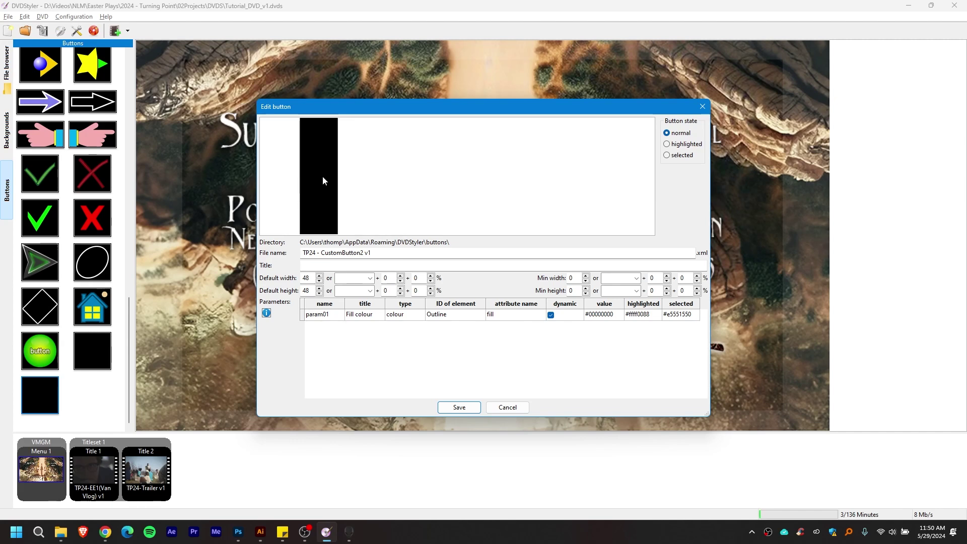
# Step: Preview the custom figure button in its highlighted, selected and normal states, finishing on the highlighted state
pyautogui.click(667, 144)
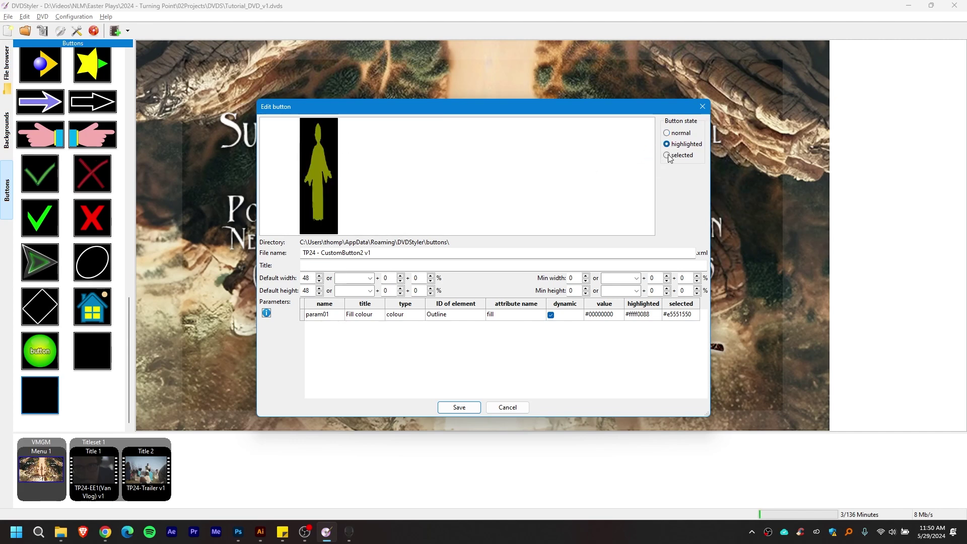
pyautogui.click(667, 154)
pyautogui.click(667, 145)
pyautogui.click(667, 133)
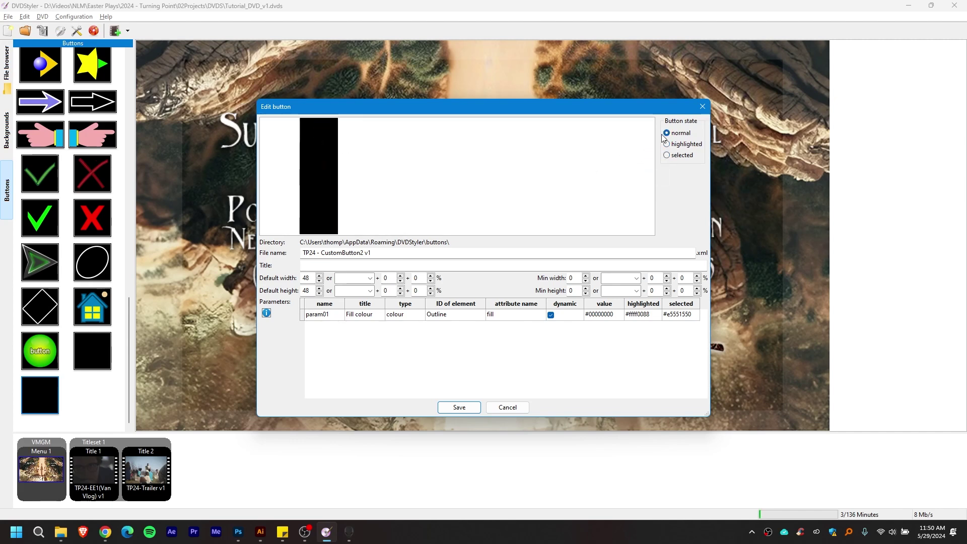
pyautogui.click(672, 146)
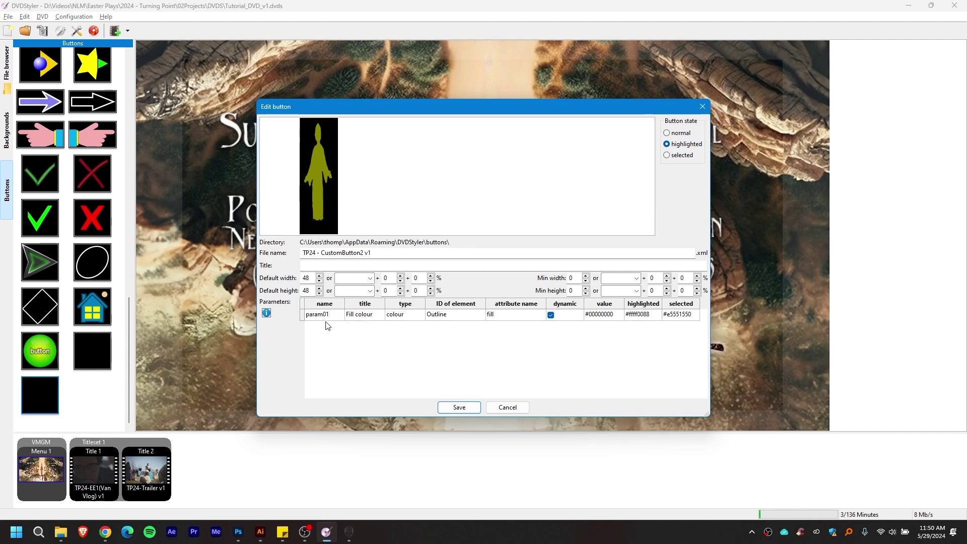
# Step: Try id01 as the element ID of the param01 fill colour parameter and restore it to Outline
pyautogui.click(454, 315)
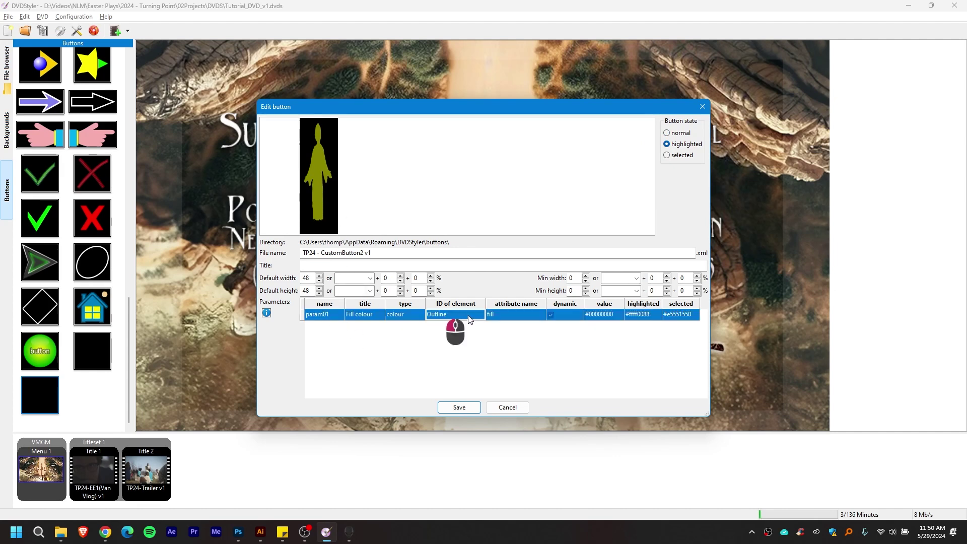
pyautogui.click(453, 315)
pyautogui.click(453, 314)
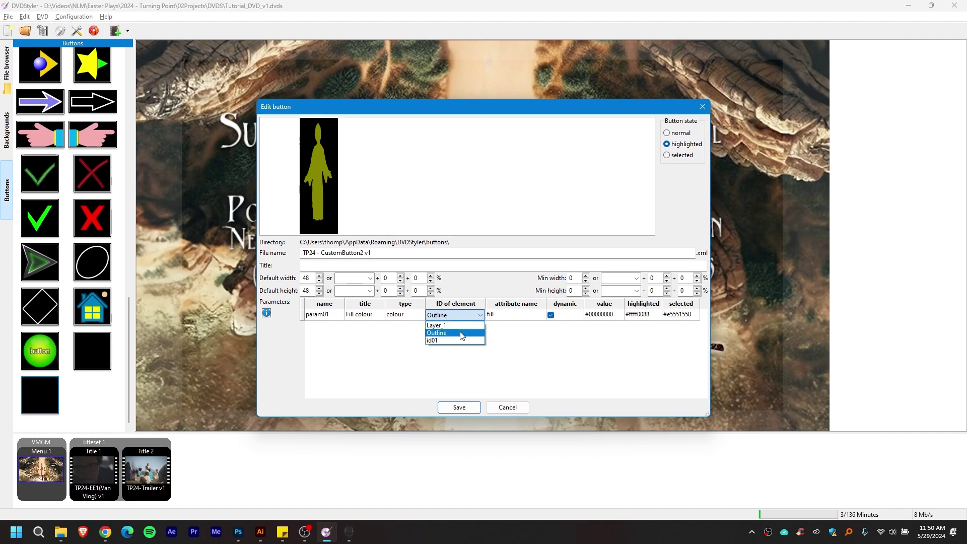
pyautogui.click(449, 332)
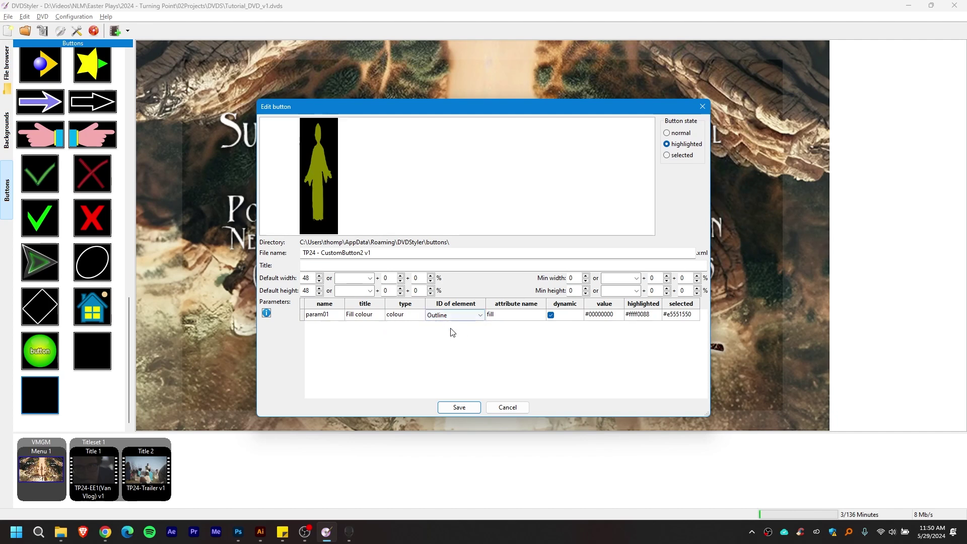
pyautogui.click(454, 314)
pyautogui.click(458, 340)
pyautogui.click(470, 315)
pyautogui.click(456, 331)
# Step: Add a fill parameter for the path element id01 and toggle its dynamic option off and on again
pyautogui.click(318, 171)
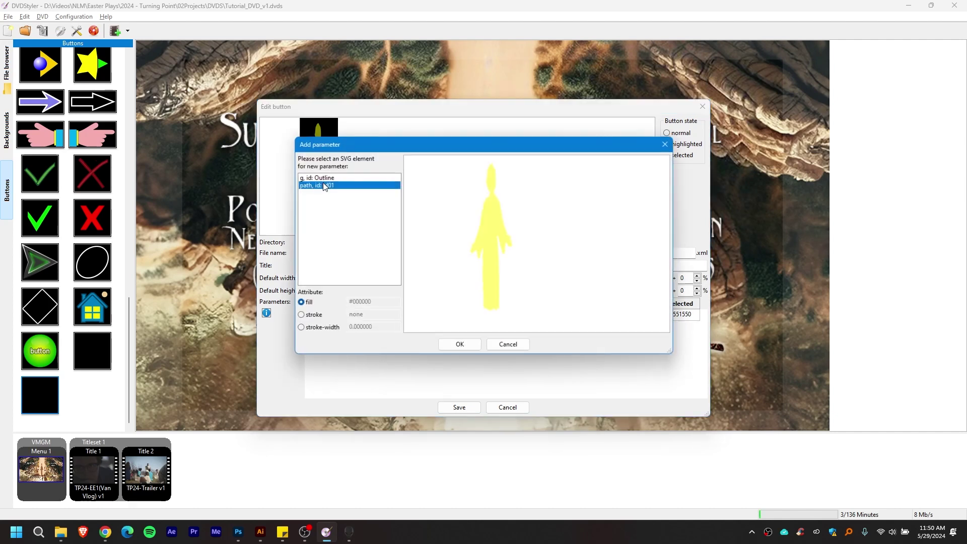
pyautogui.click(454, 344)
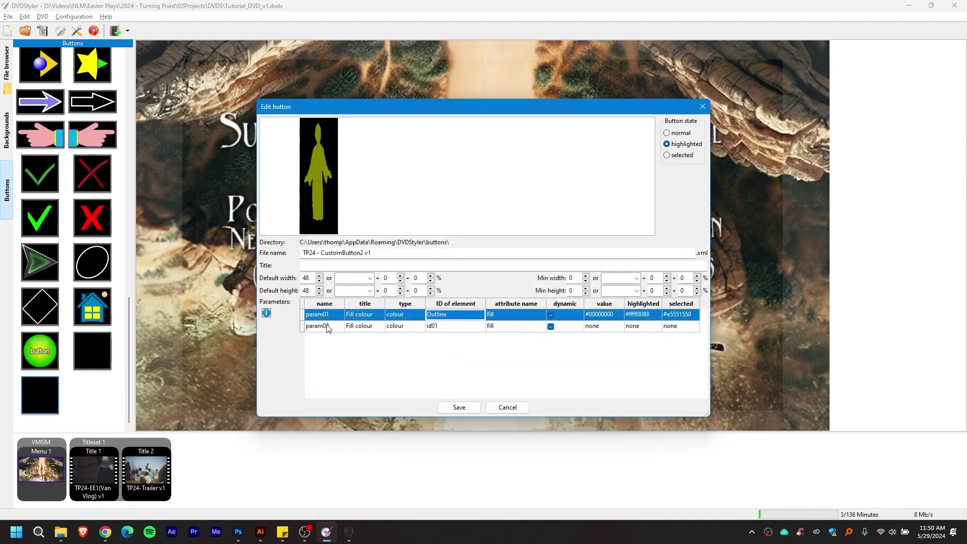
pyautogui.click(550, 328)
pyautogui.click(551, 327)
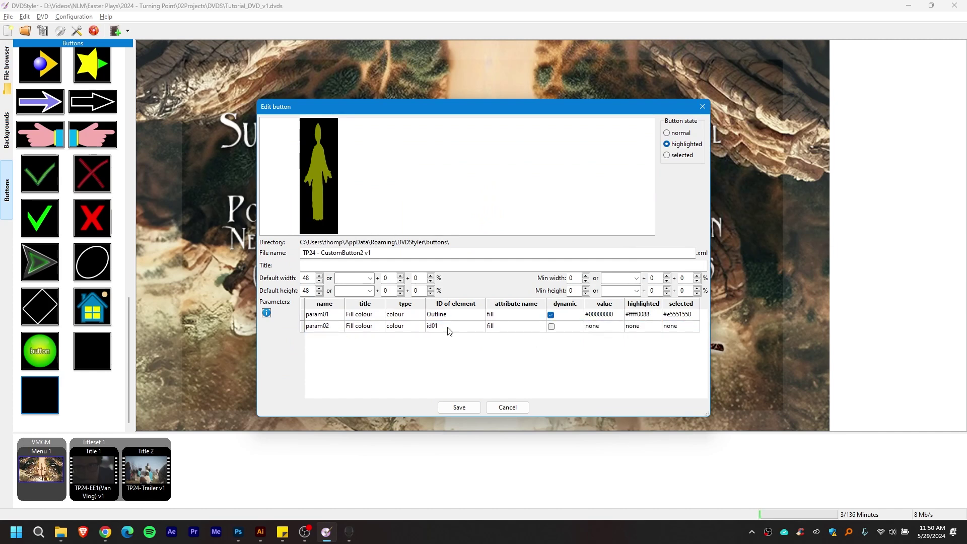
pyautogui.click(551, 327)
# Step: Remove the param02 parameter and close the button editor without saving
pyautogui.click(332, 332)
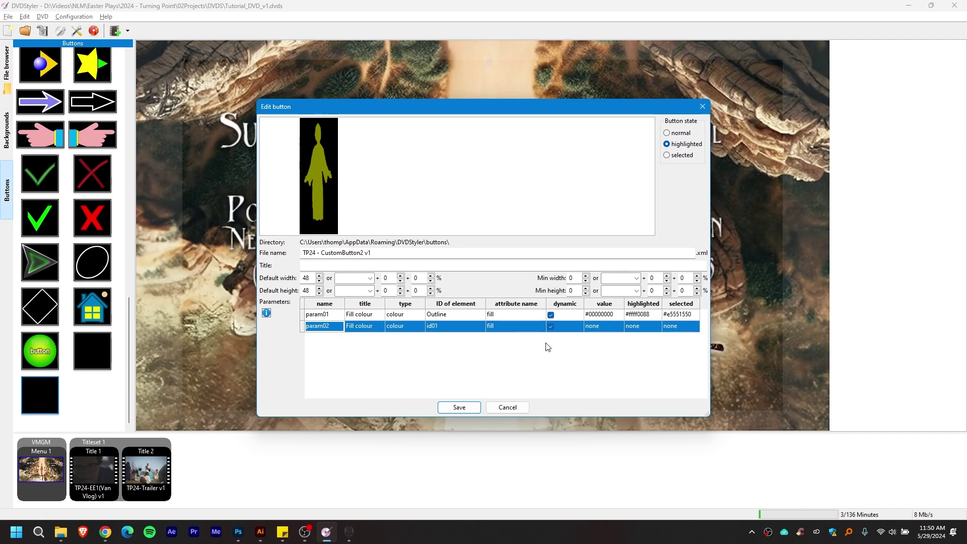
pyautogui.rightClick(333, 331)
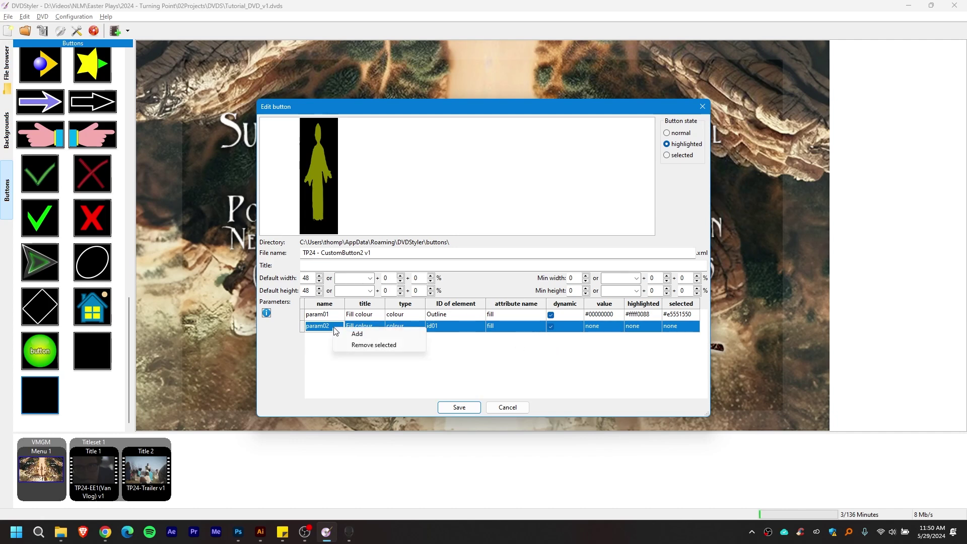
pyautogui.click(360, 345)
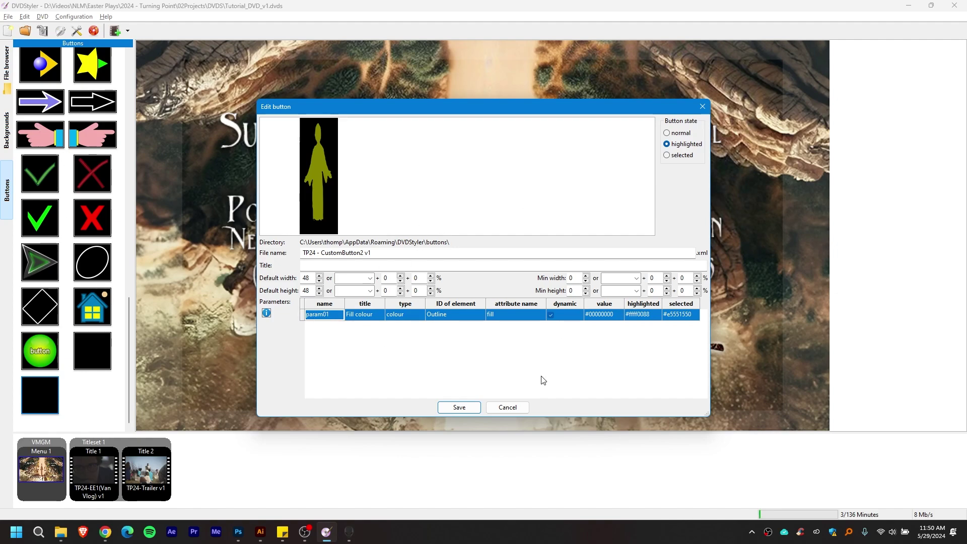
pyautogui.click(507, 408)
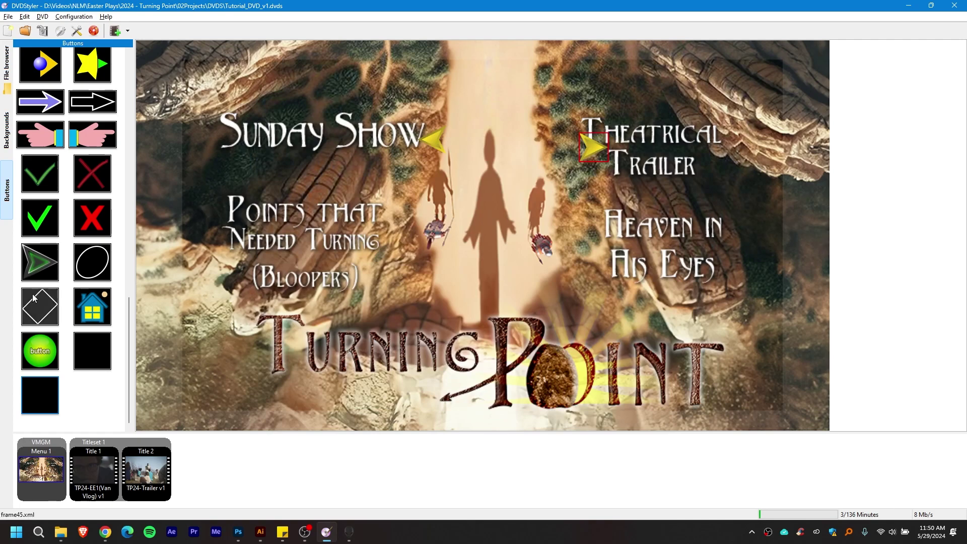
# Step: Place a star frame button on the menu over the Points That Needed Turning text
pyautogui.scroll(4, 52, 294)
pyautogui.scroll(10, 52, 292)
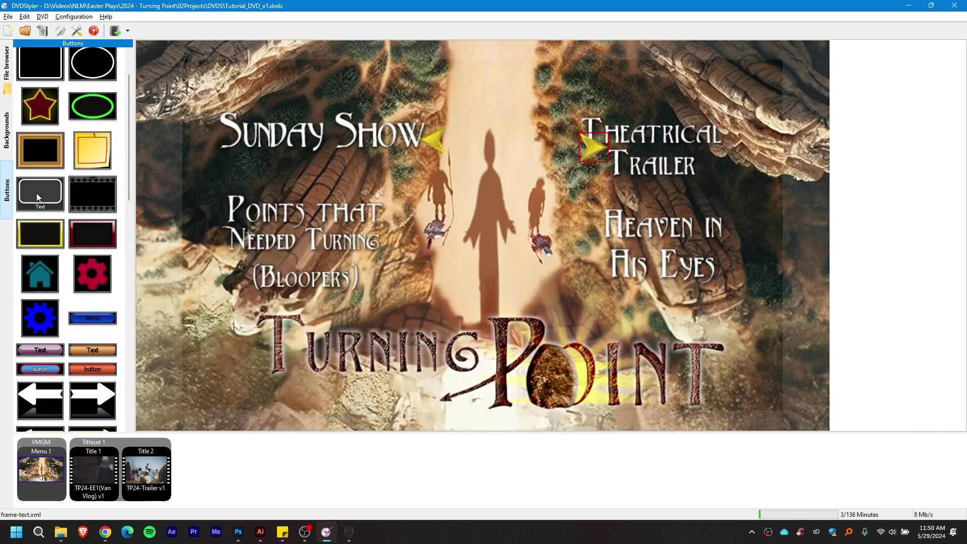
pyautogui.scroll(2, 45, 201)
pyautogui.click(29, 174)
pyautogui.moveTo(29, 174); pyautogui.dragTo(396, 272)
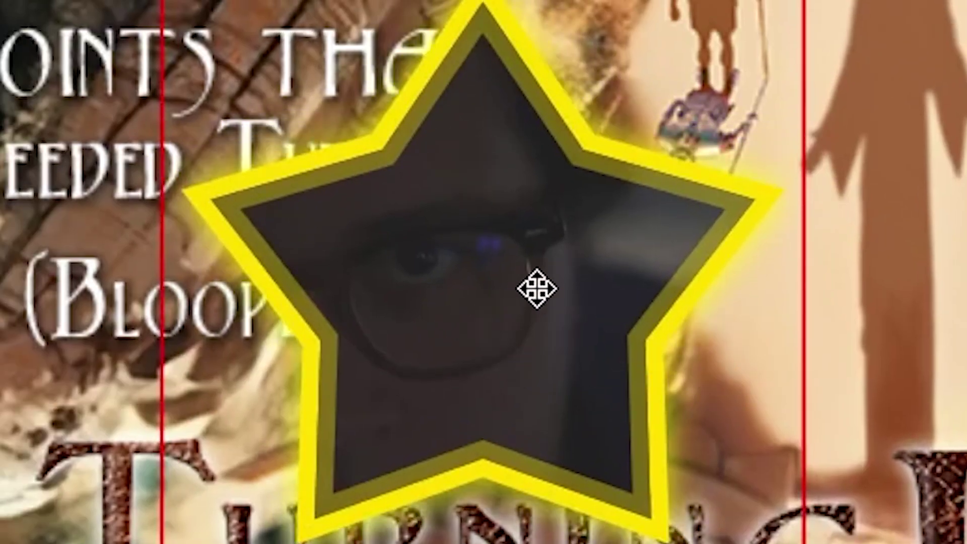
pyautogui.click(503, 305)
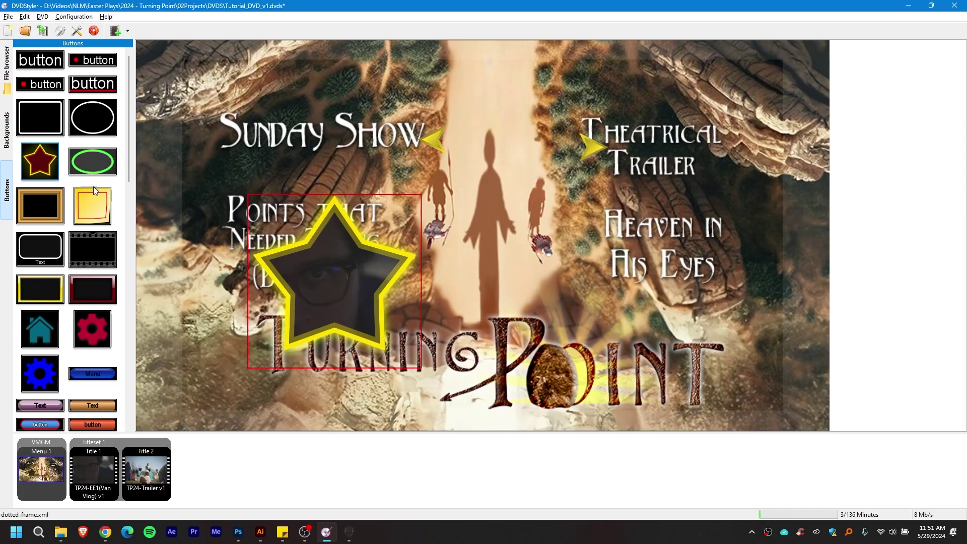
# Step: Open the star frame button in an enlarged button editor and check its selectable SVG elements without adding a parameter
pyautogui.rightClick(44, 157)
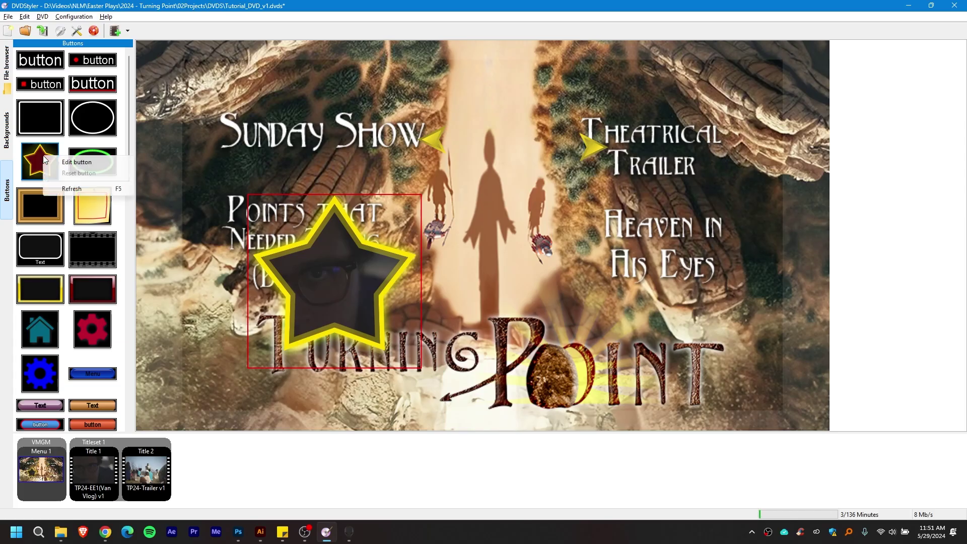
pyautogui.click(70, 162)
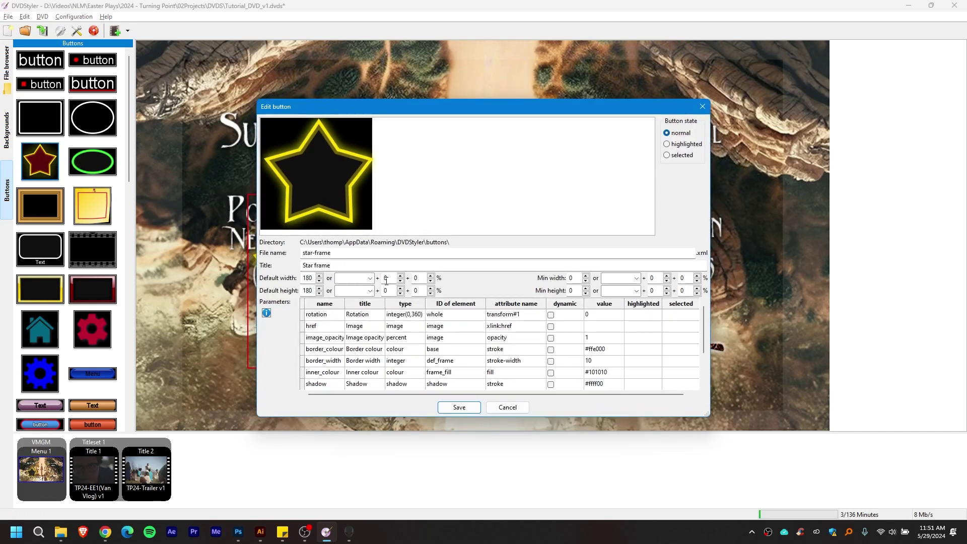
pyautogui.moveTo(393, 111); pyautogui.dragTo(561, 56)
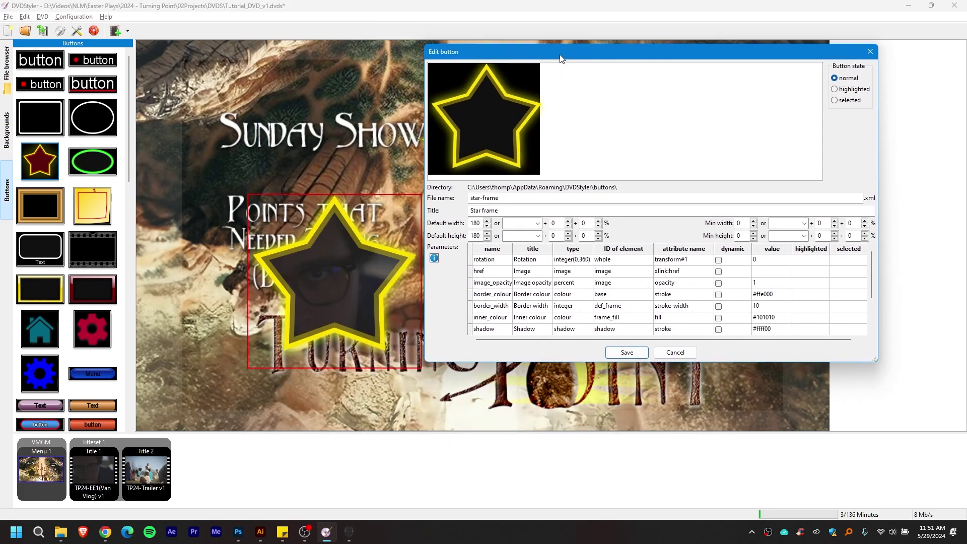
pyautogui.moveTo(544, 361); pyautogui.dragTo(551, 451)
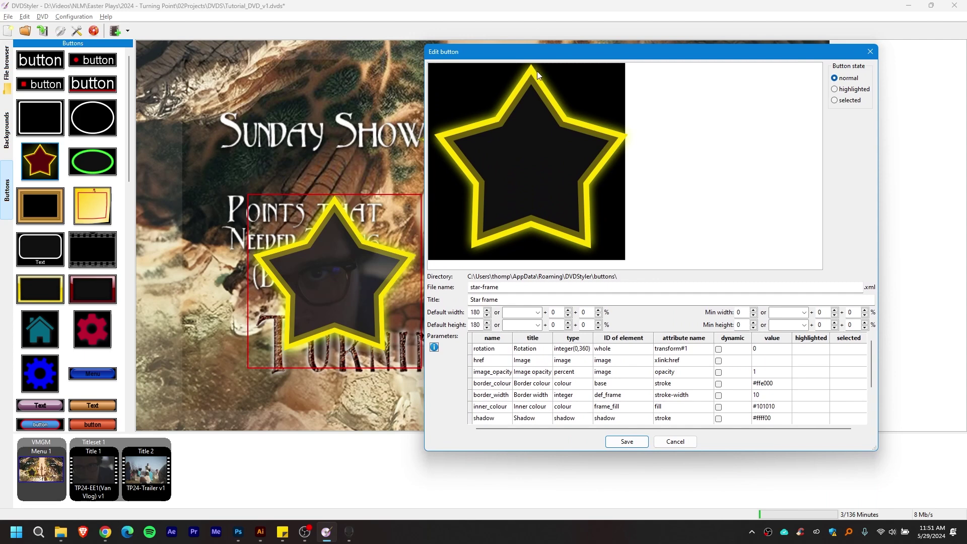
pyautogui.doubleClick(582, 175)
pyautogui.click(513, 131)
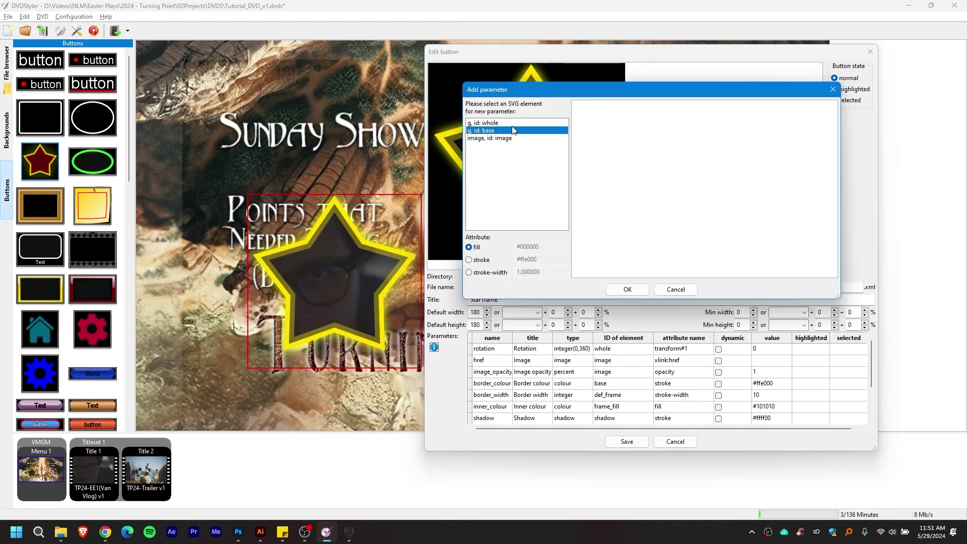
pyautogui.click(675, 289)
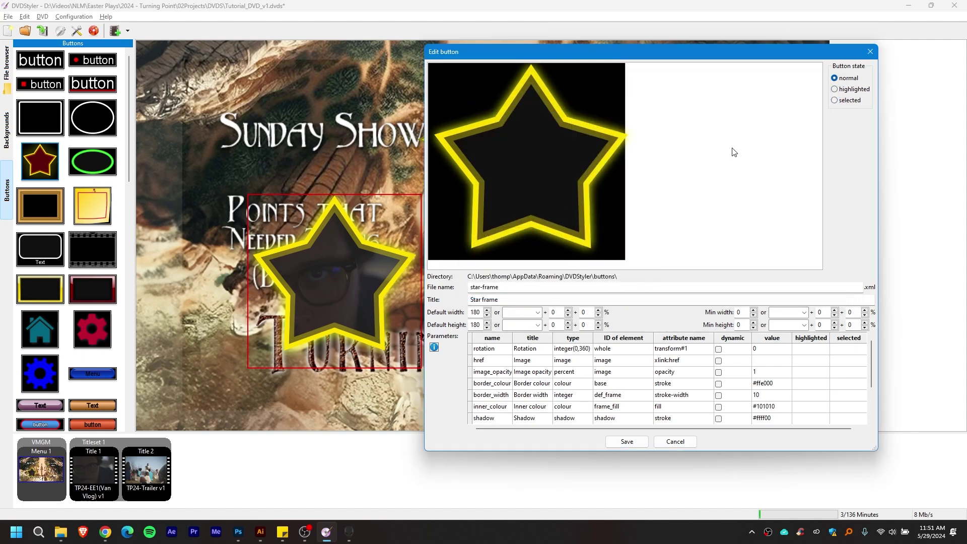
# Step: Preview the star frame button in its highlighted and selected states, finishing on highlighted
pyautogui.click(835, 89)
pyautogui.click(835, 100)
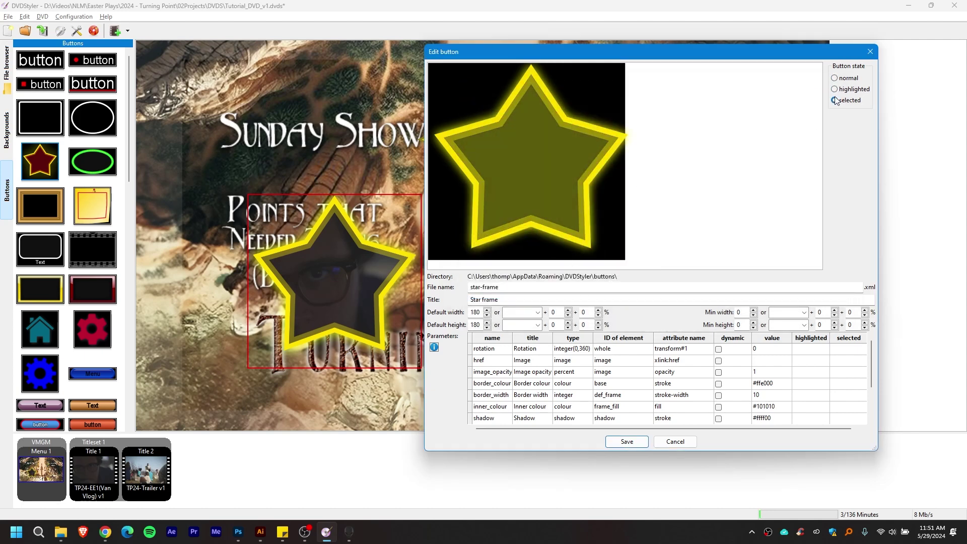
pyautogui.click(834, 89)
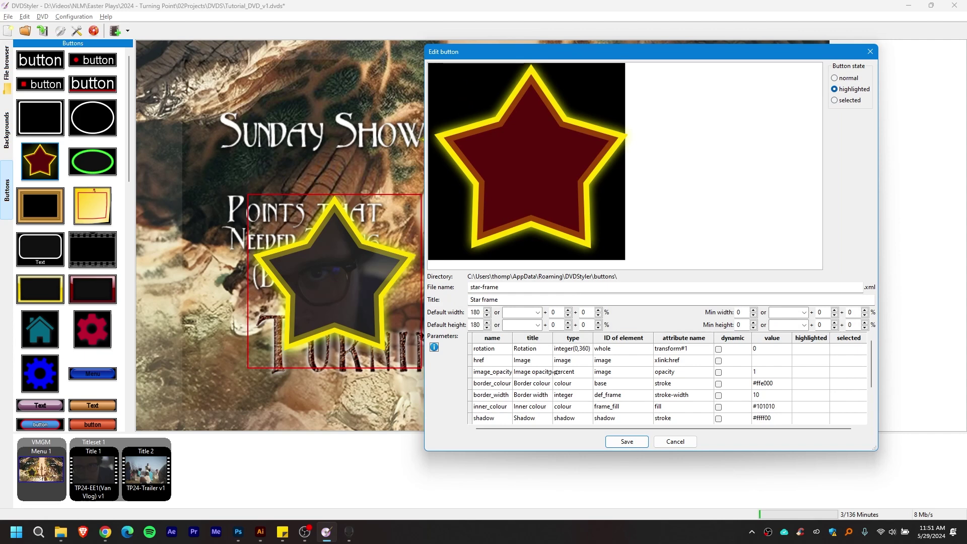
# Step: Examine the star frame's parameter list, especially sel_fill_colour and the element IDs, and close the editor without saving
pyautogui.scroll(-2, 720, 382)
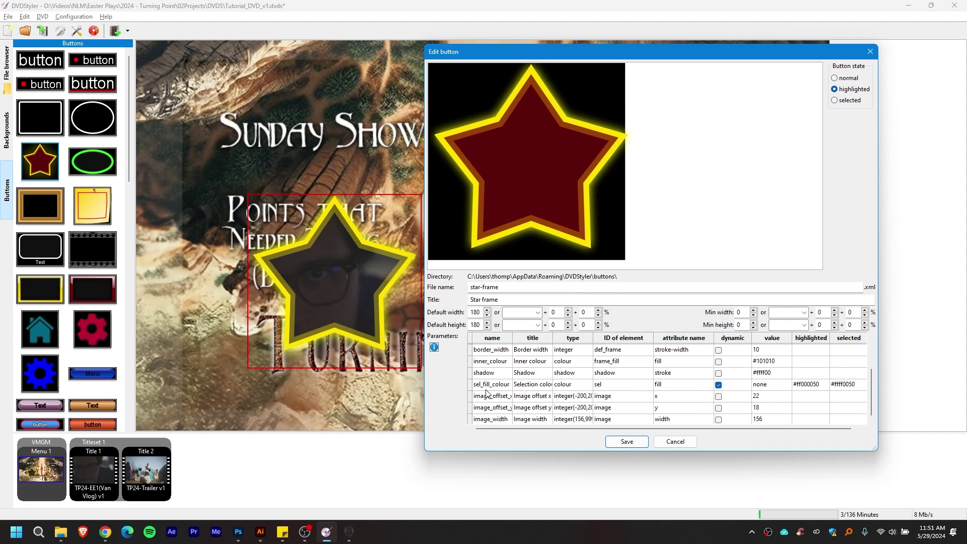
pyautogui.scroll(2, 501, 376)
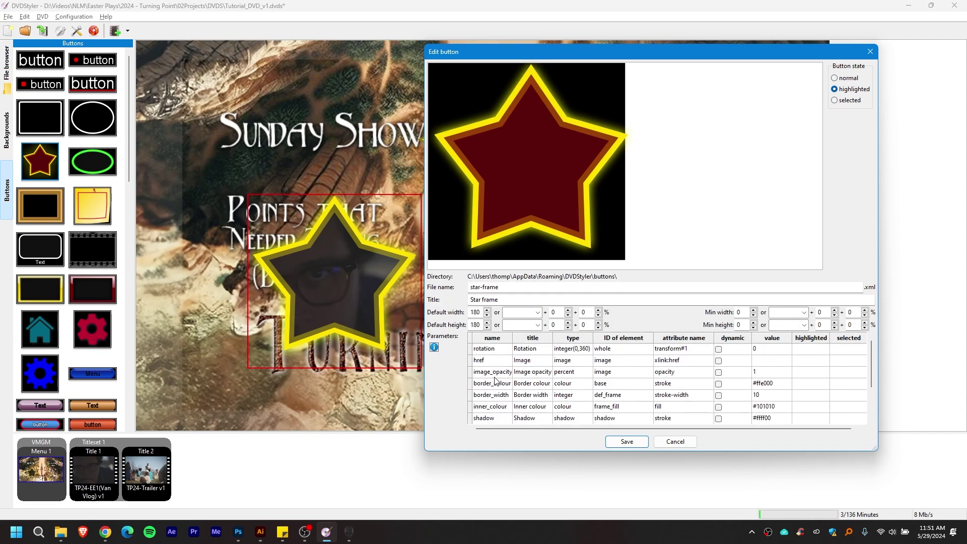
pyautogui.scroll(-1, 497, 381)
pyautogui.click(488, 407)
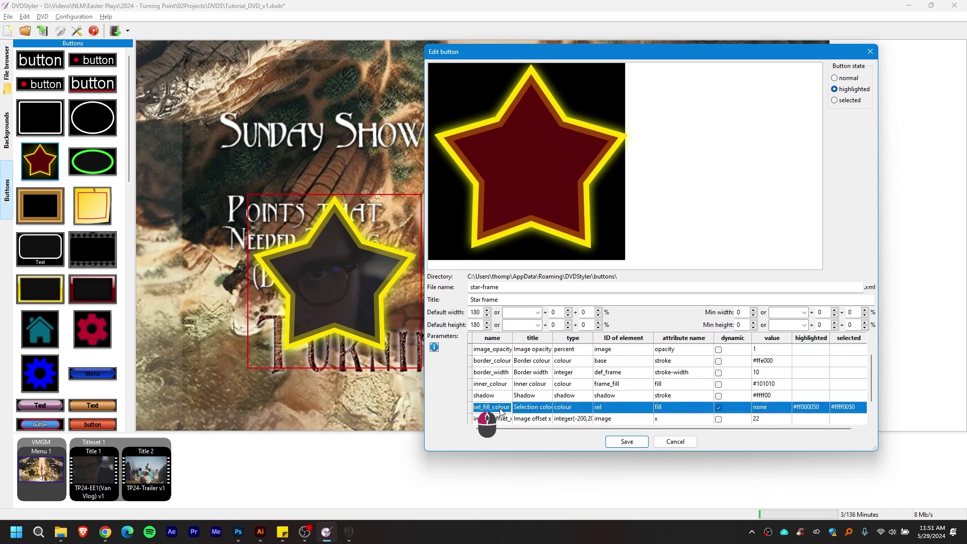
pyautogui.scroll(-1, 554, 395)
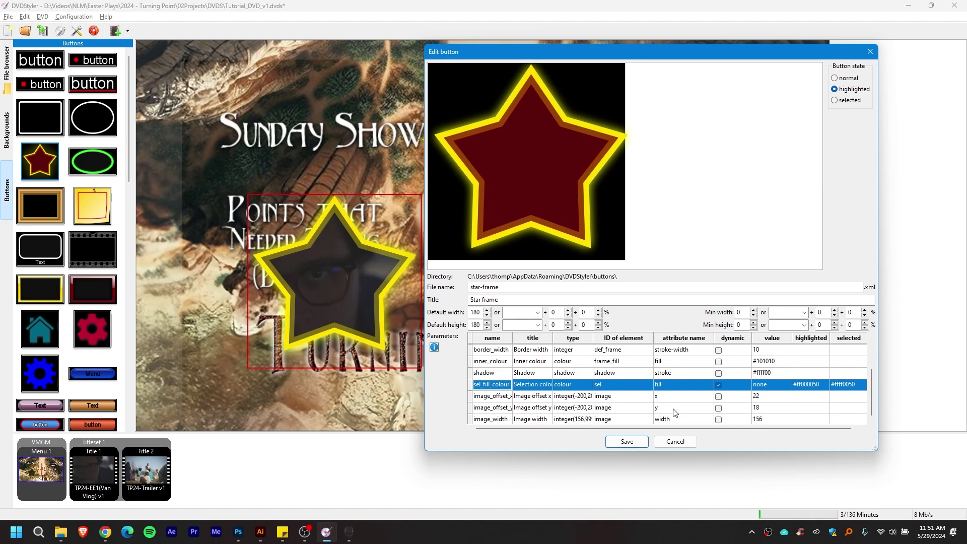
pyautogui.scroll(-1, 655, 401)
pyautogui.scroll(2, 655, 401)
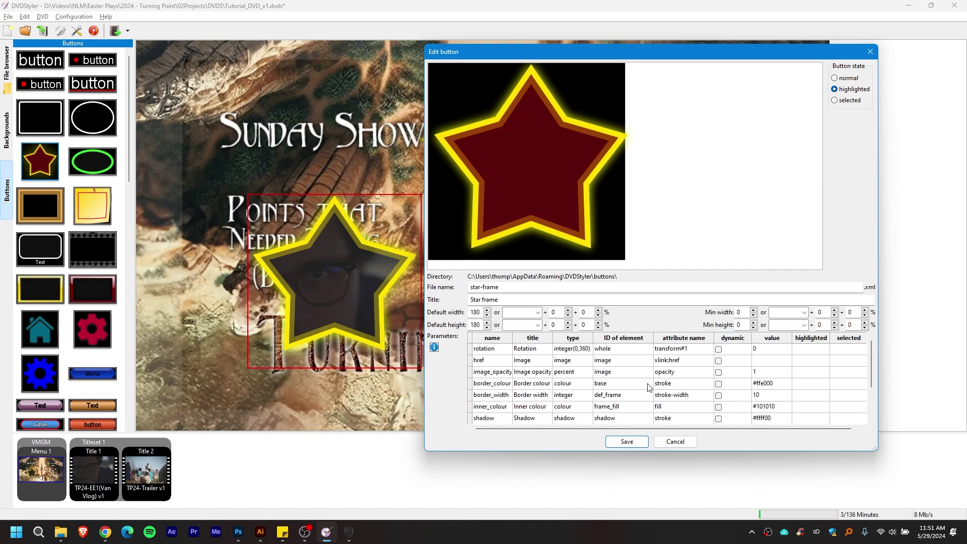
pyautogui.click(649, 386)
pyautogui.scroll(-2, 646, 387)
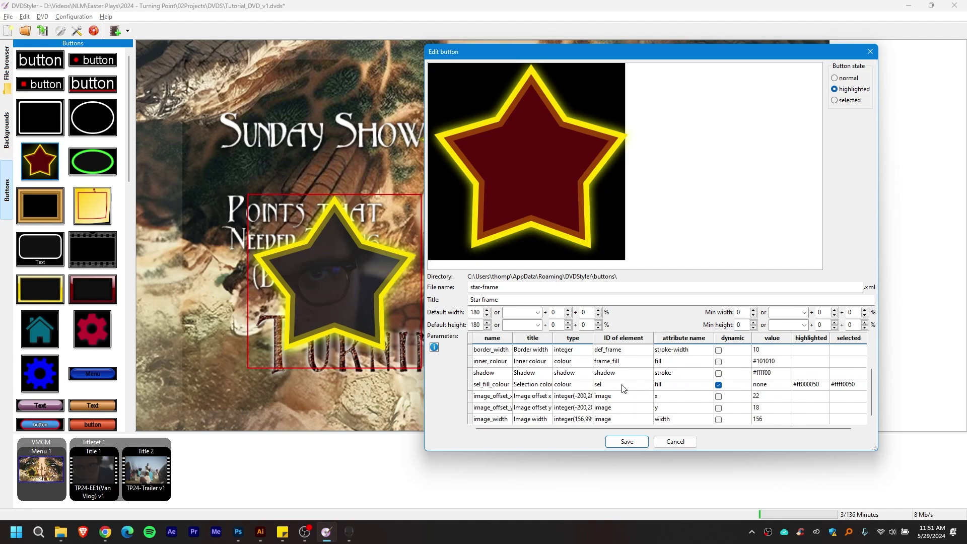
pyautogui.scroll(2, 627, 399)
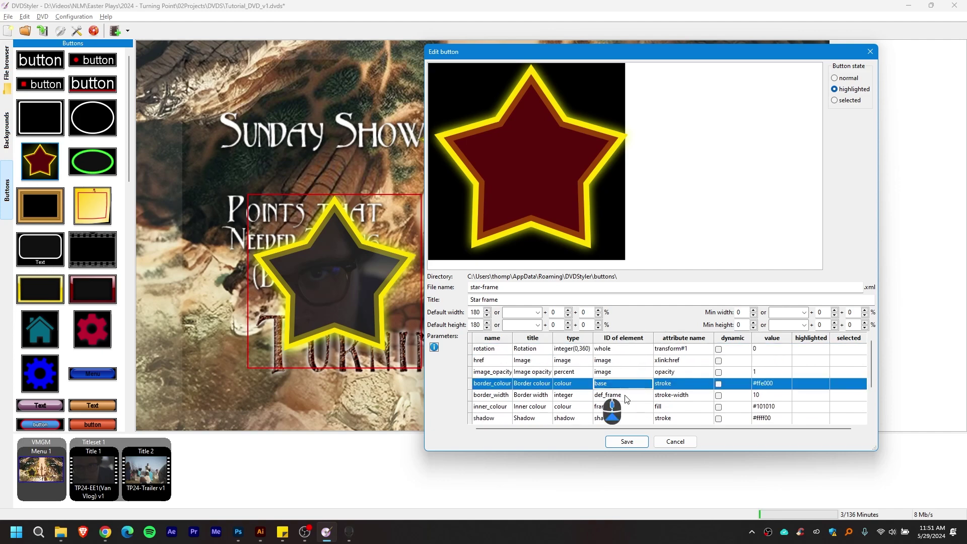
pyautogui.click(676, 442)
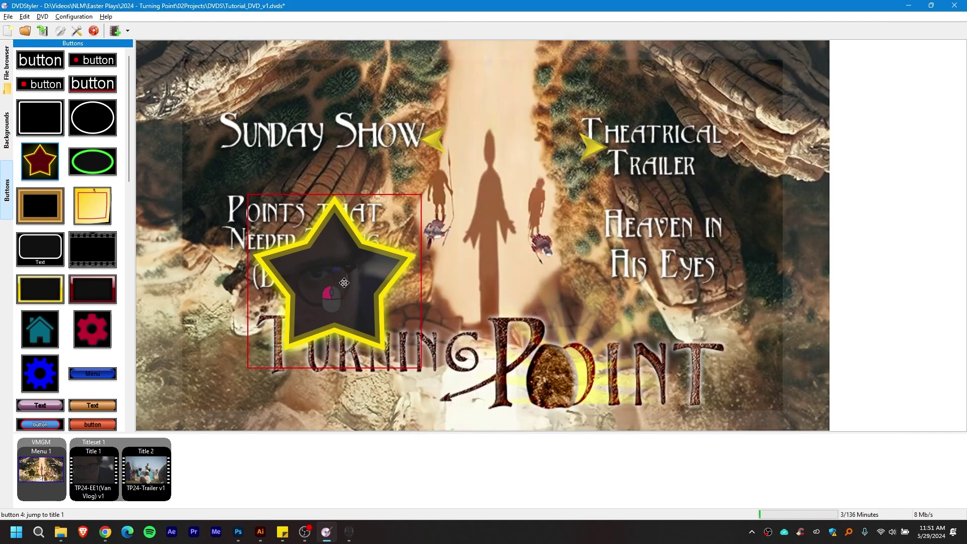
# Step: Delete the star frame button from the menu and select the figure button
pyautogui.press('Delete')
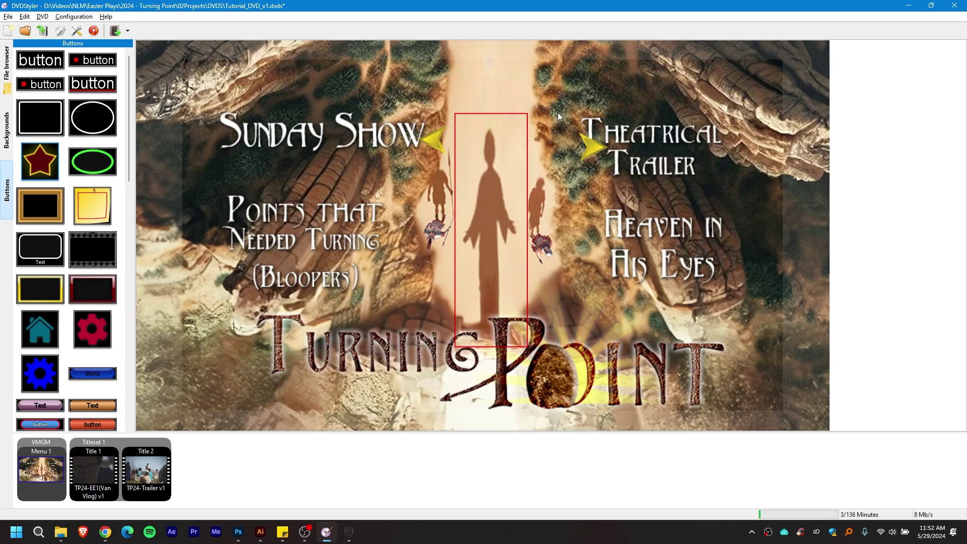
pyautogui.press('Delete')
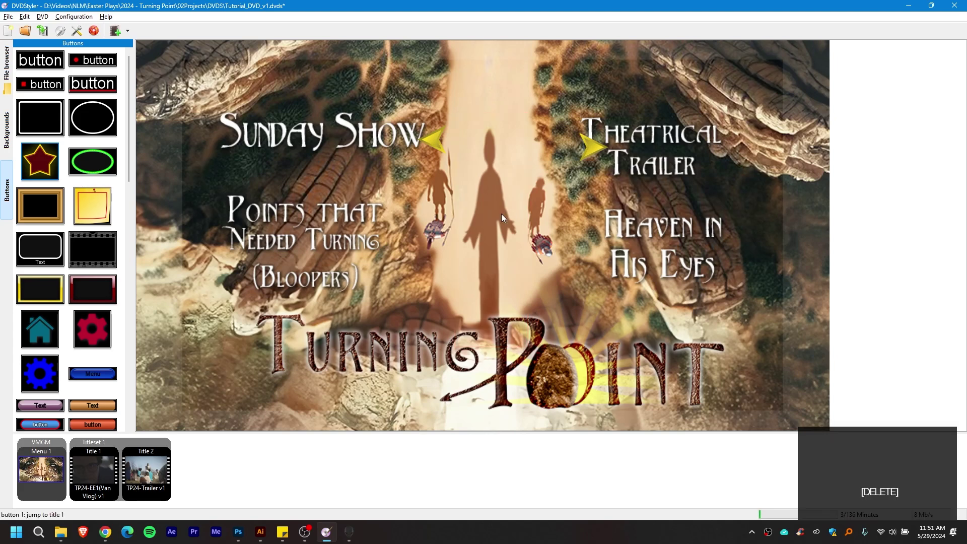
pyautogui.click(486, 188)
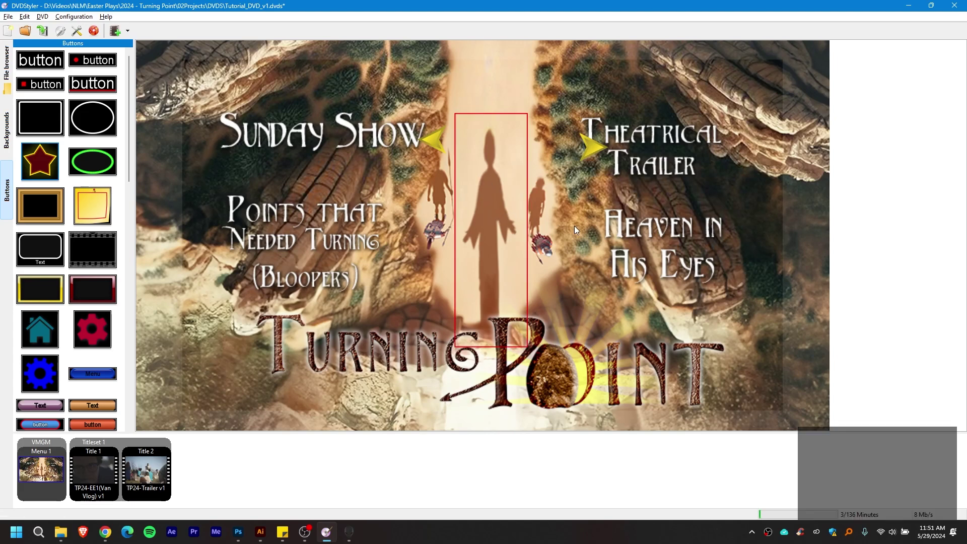